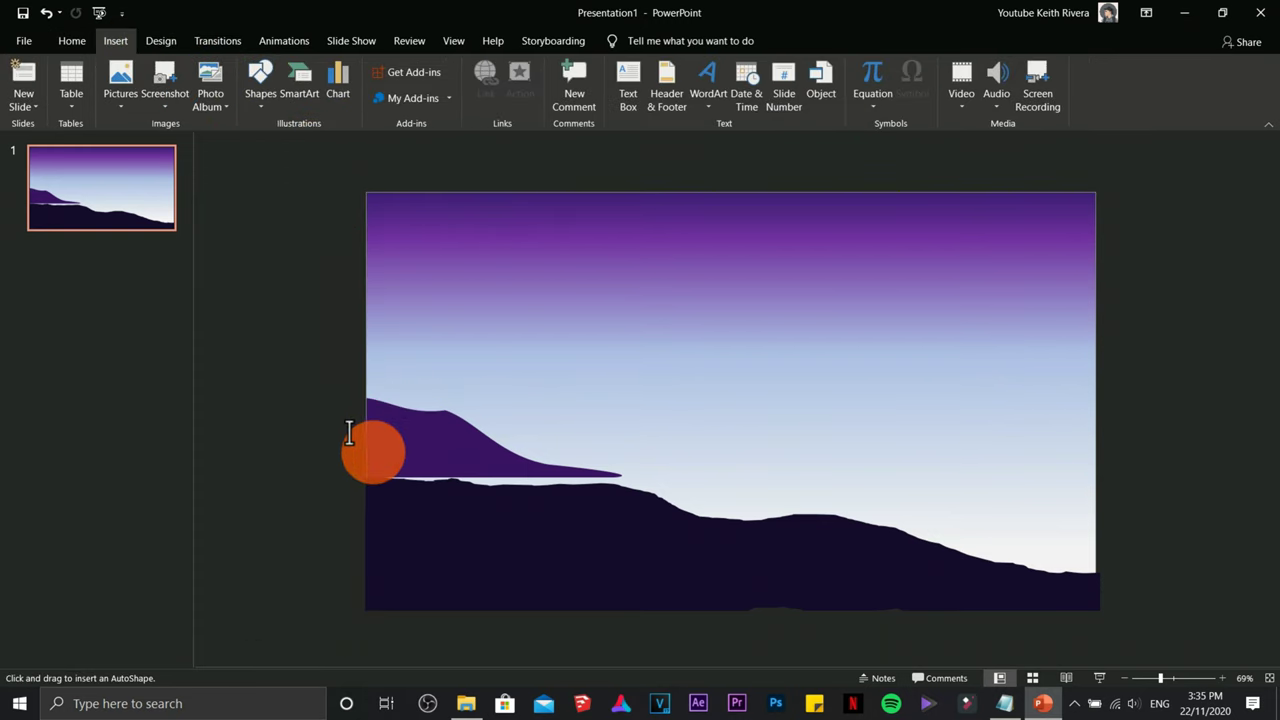
# Draw a rectangle about 7.25 cm high and 34.14 cm wide across the slide's lower part and send it behind the hills.
pyautogui.moveTo(360, 448)
pyautogui.mouseDown()
pyautogui.moveTo(614, 534)
pyautogui.moveTo(1015, 610)
pyautogui.moveTo(1115, 613)
pyautogui.moveTo(1087, 590)
pyautogui.moveTo(1095, 603)
pyautogui.mouseUp()
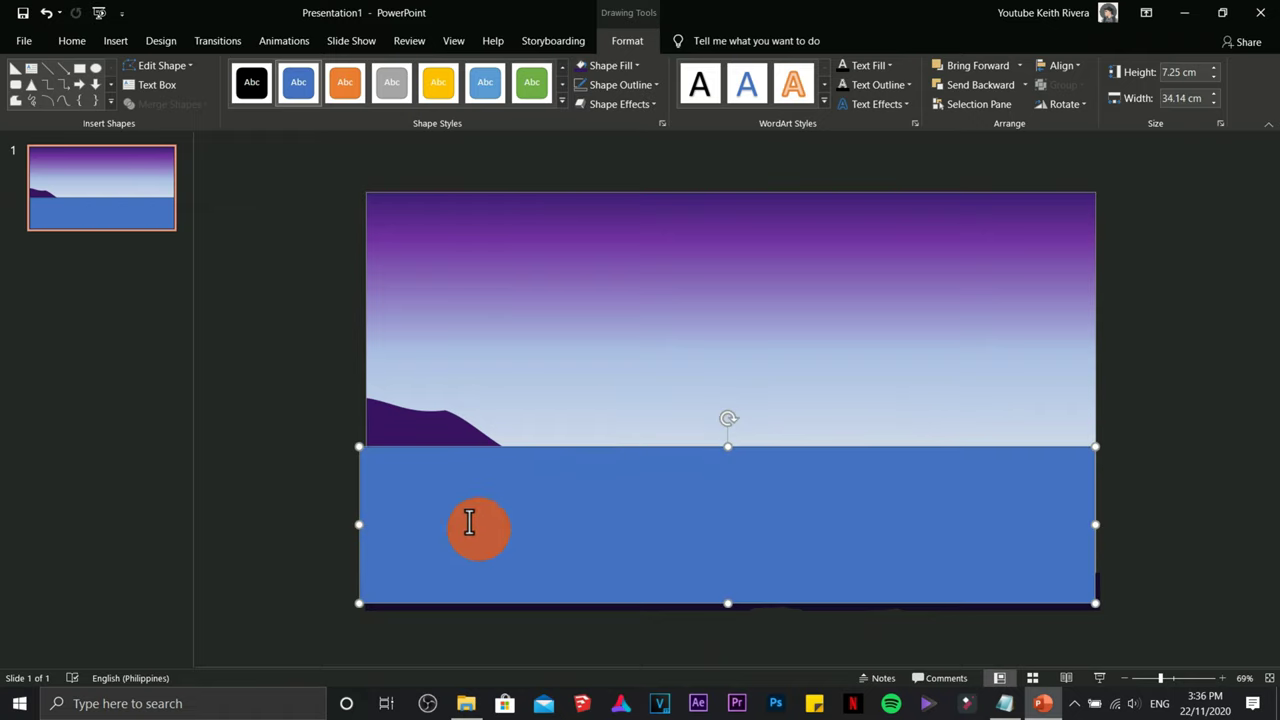
pyautogui.rightClick(628, 502)
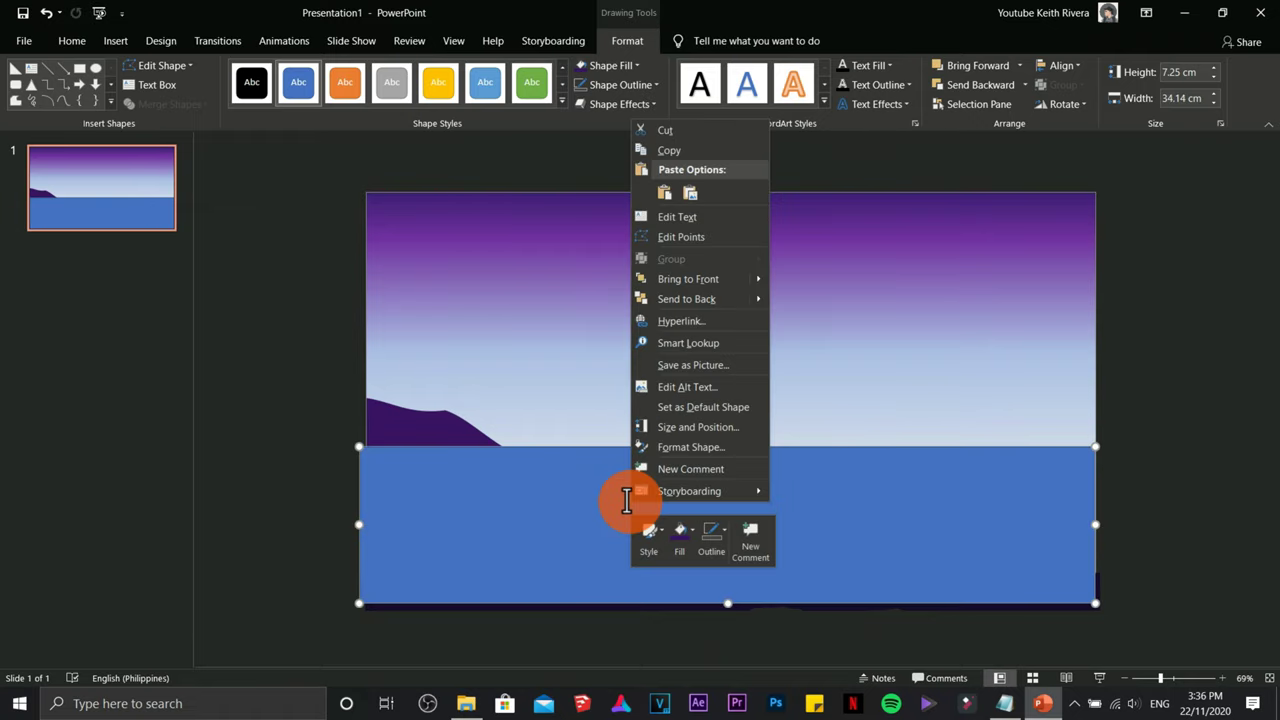
pyautogui.click(683, 299)
pyautogui.click(741, 412)
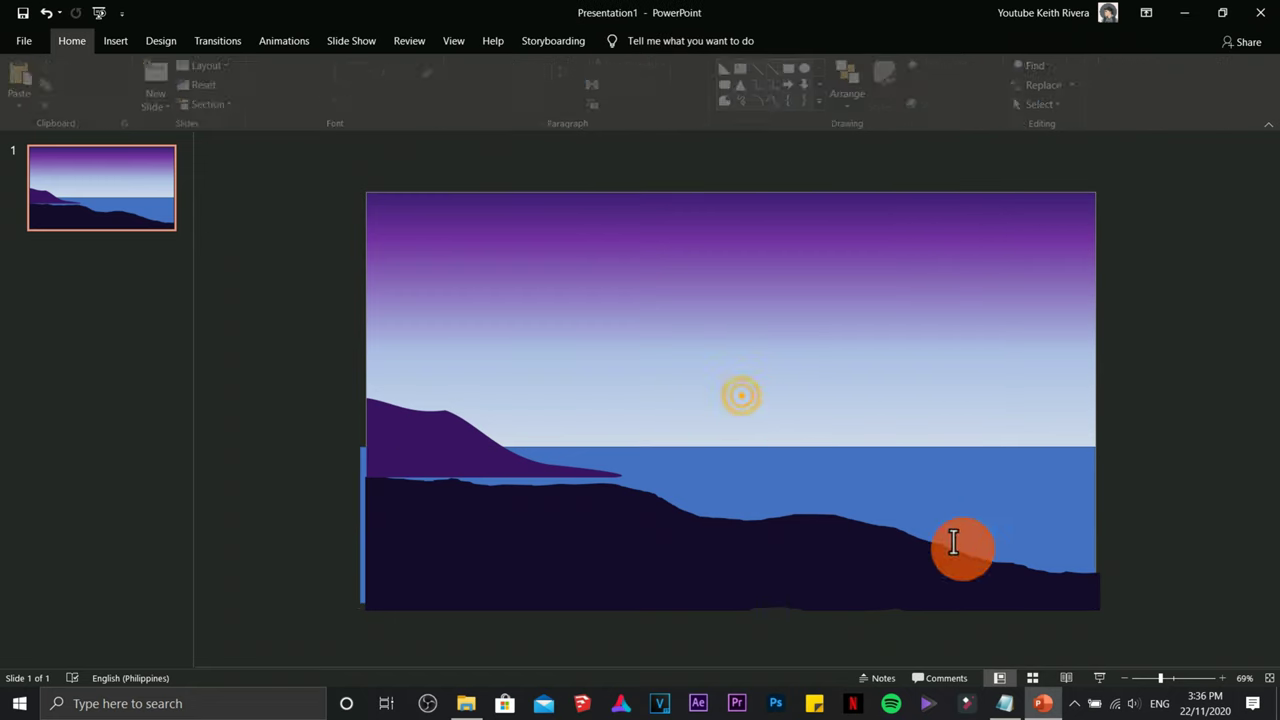
# Resize the blue sea rectangle to span the slide's width, about 33.93 cm, and align the purple hill with the slide's left edge.
pyautogui.doubleClick(863, 494)
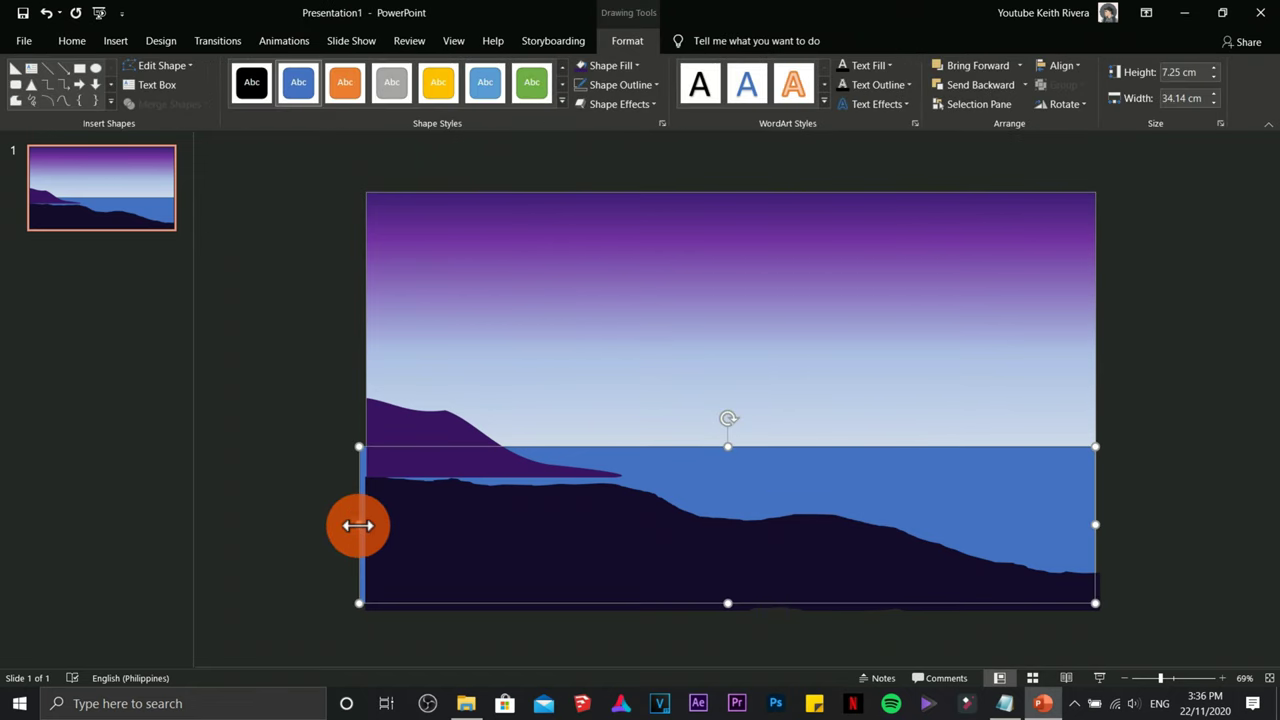
pyautogui.moveTo(357, 525); pyautogui.dragTo(349, 515)
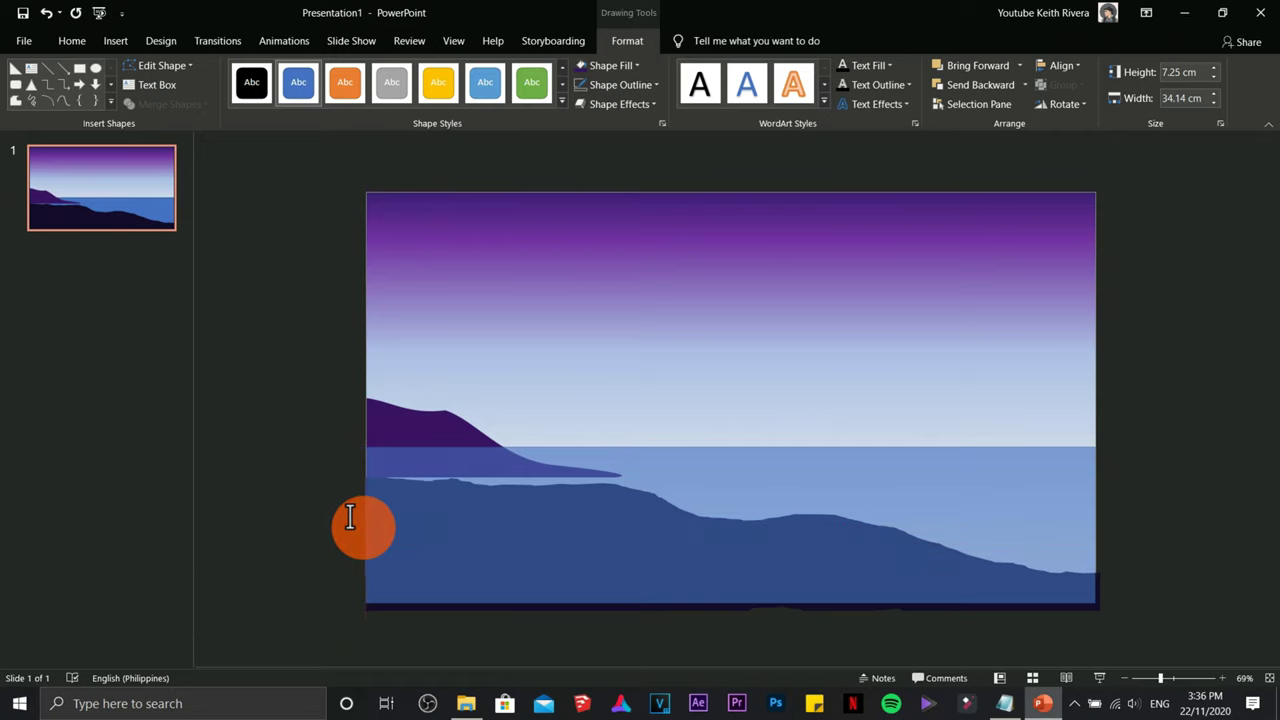
pyautogui.moveTo(351, 516); pyautogui.dragTo(343, 516)
pyautogui.click(343, 515)
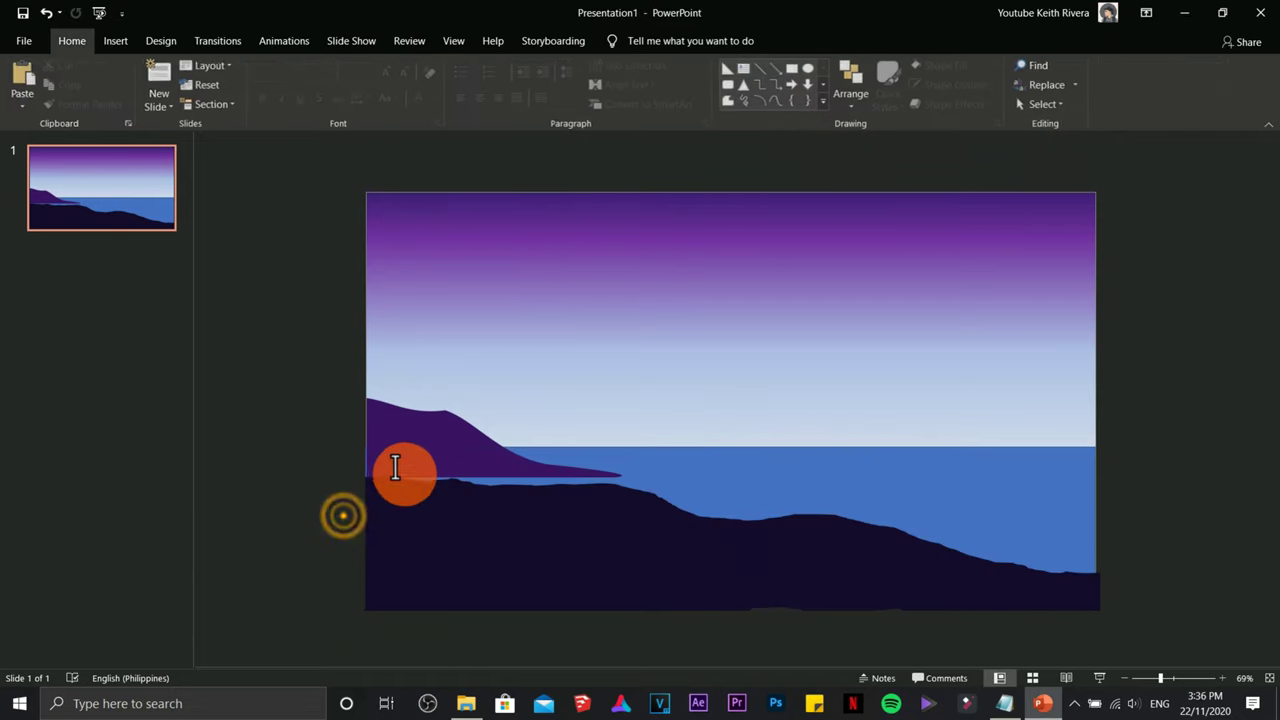
pyautogui.click(380, 443)
pyautogui.moveTo(368, 436); pyautogui.dragTo(365, 442)
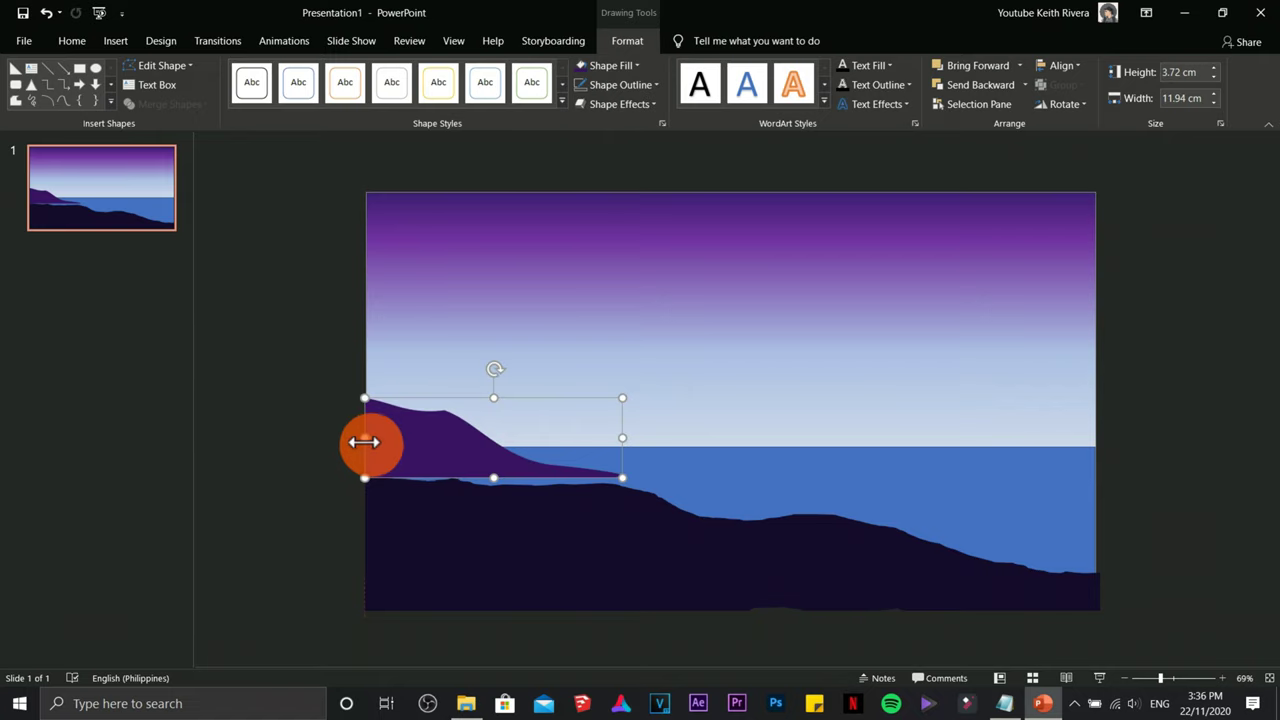
pyautogui.click(1060, 515)
pyautogui.moveTo(1095, 523)
pyautogui.mouseDown()
pyautogui.moveTo(1083, 517)
pyautogui.moveTo(1097, 519)
pyautogui.mouseUp()
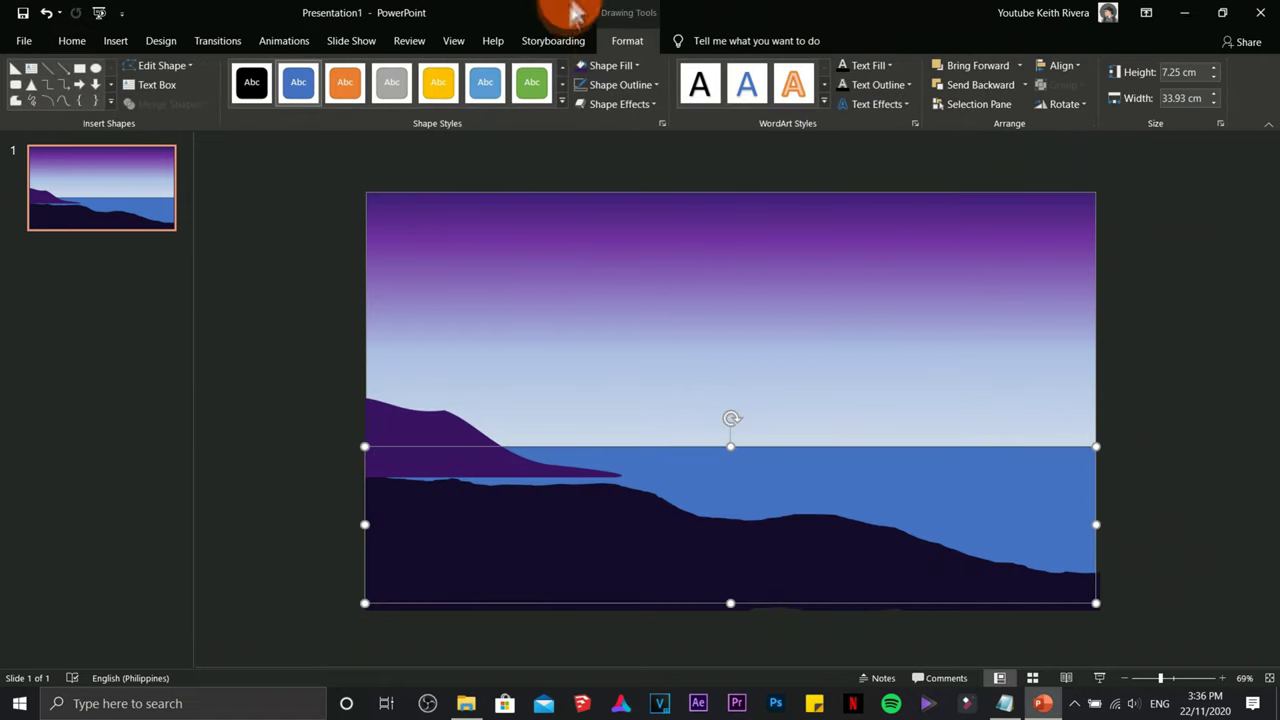
# Remove the blue sea rectangle's outline and switch its solid fill to a gradient fill.
pyautogui.click(583, 83)
pyautogui.click(1232, 515)
pyautogui.click(951, 463)
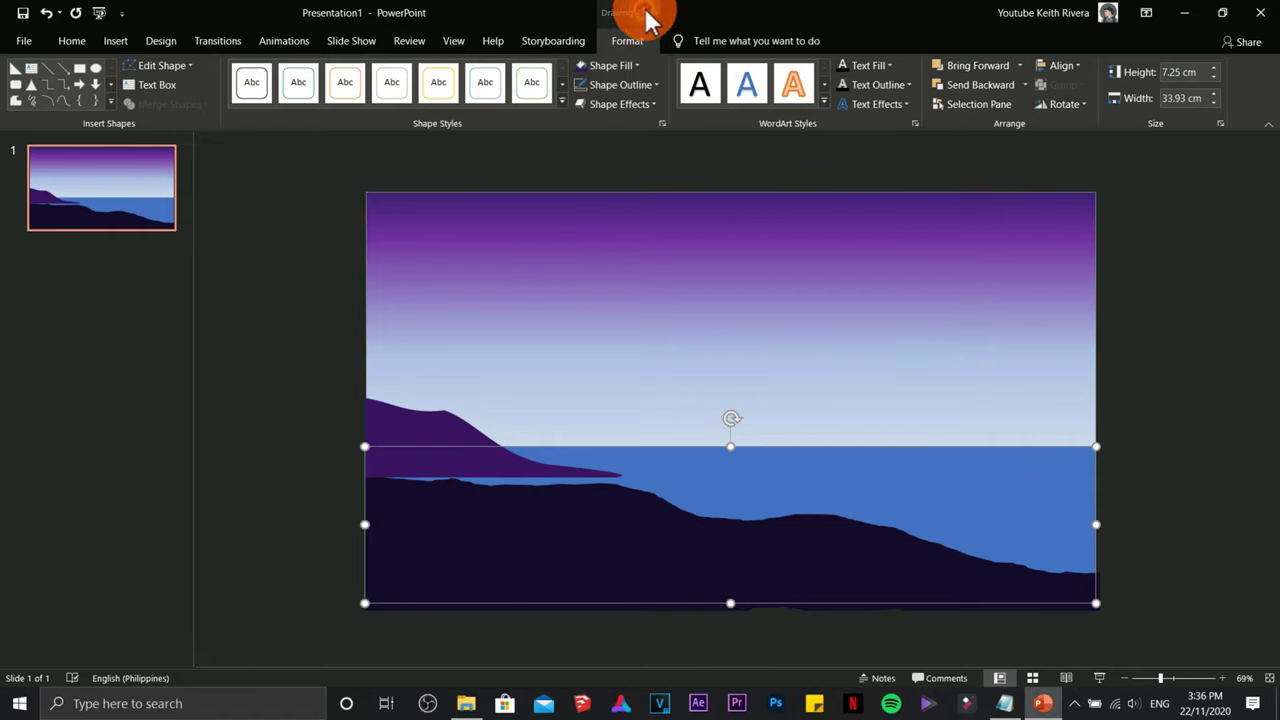
pyautogui.click(637, 64)
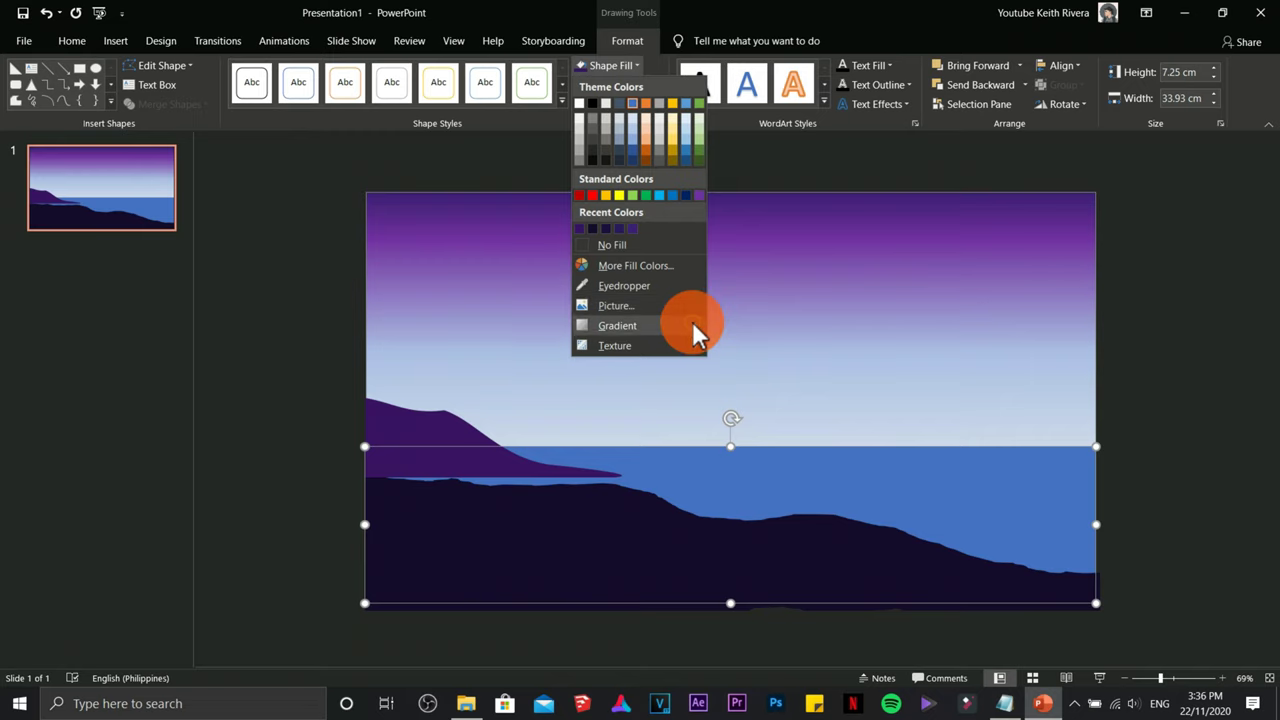
pyautogui.moveTo(692, 321)
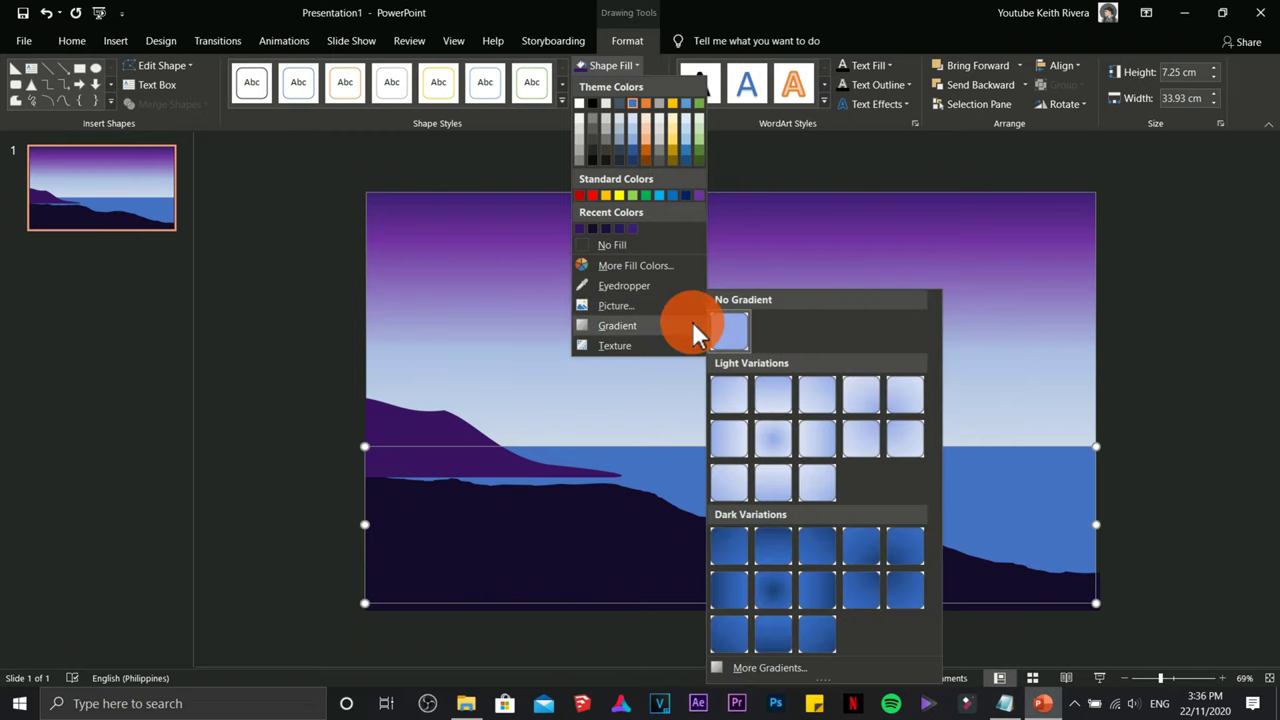
pyautogui.click(768, 668)
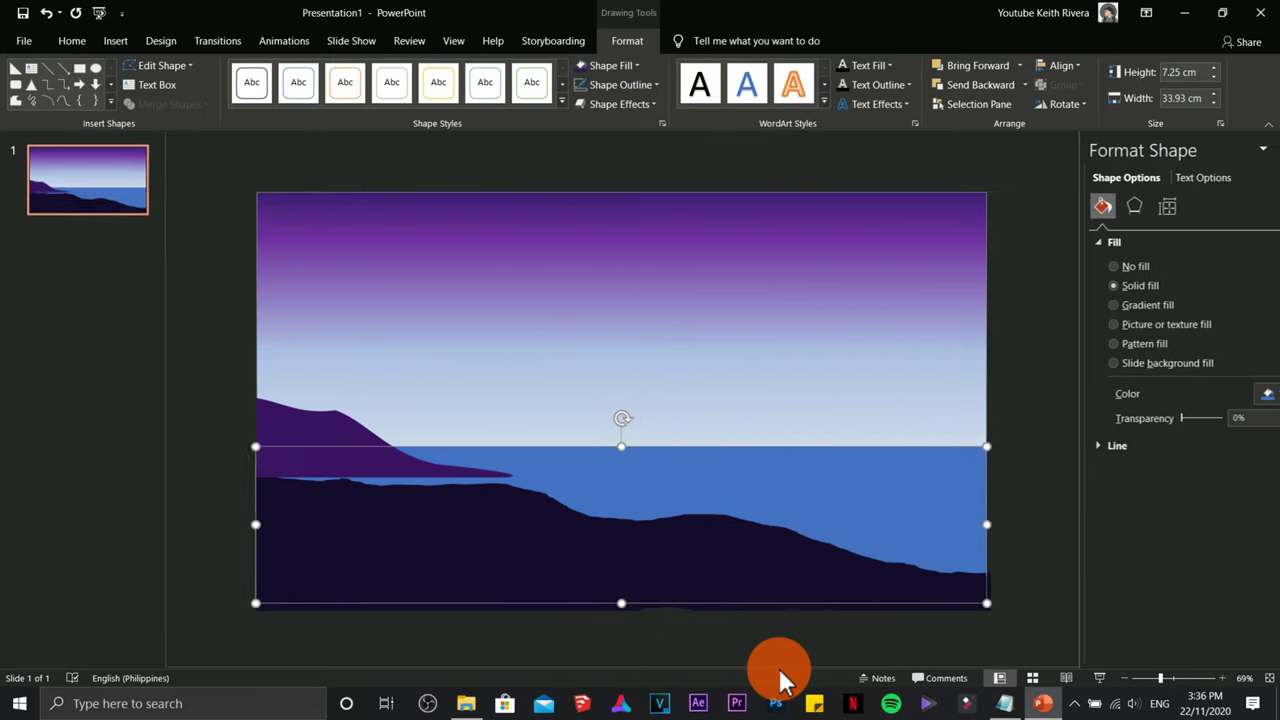
pyautogui.click(1112, 304)
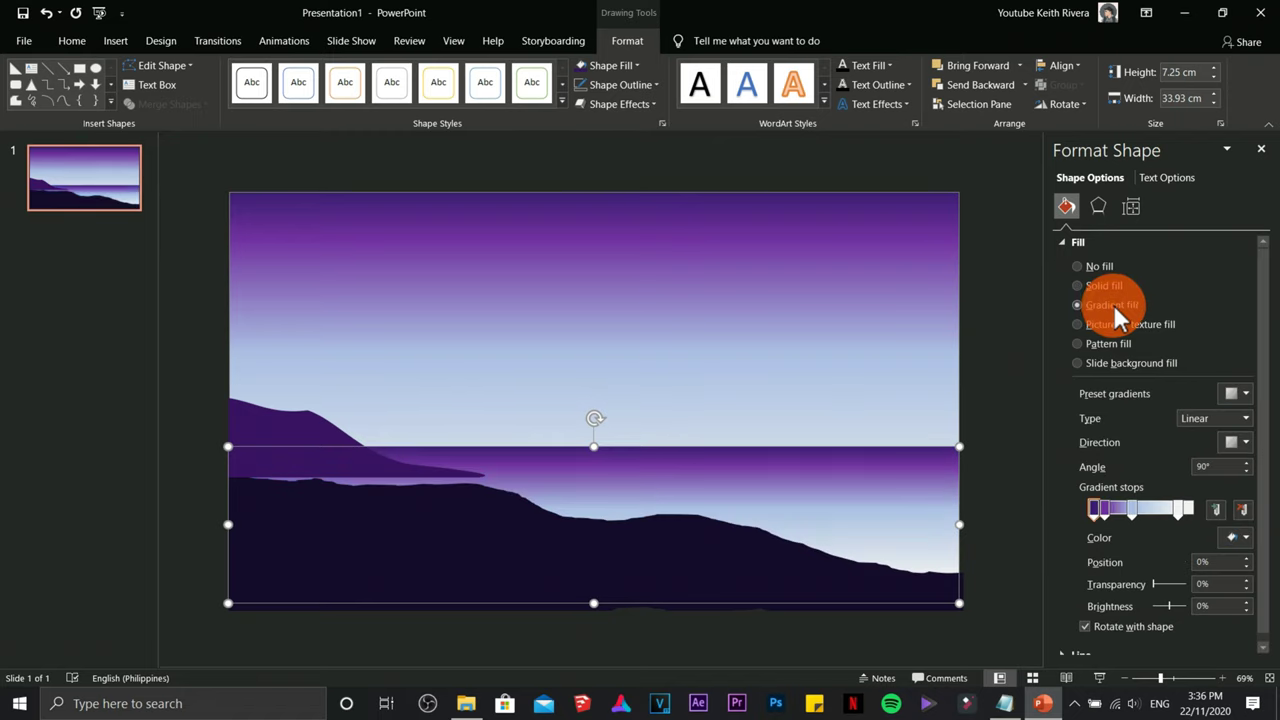
# Remove the white stops from the sea gradient and reposition the remaining ones, placing the dark purple stop at 3%.
pyautogui.moveTo(1130, 509); pyautogui.dragTo(1186, 517)
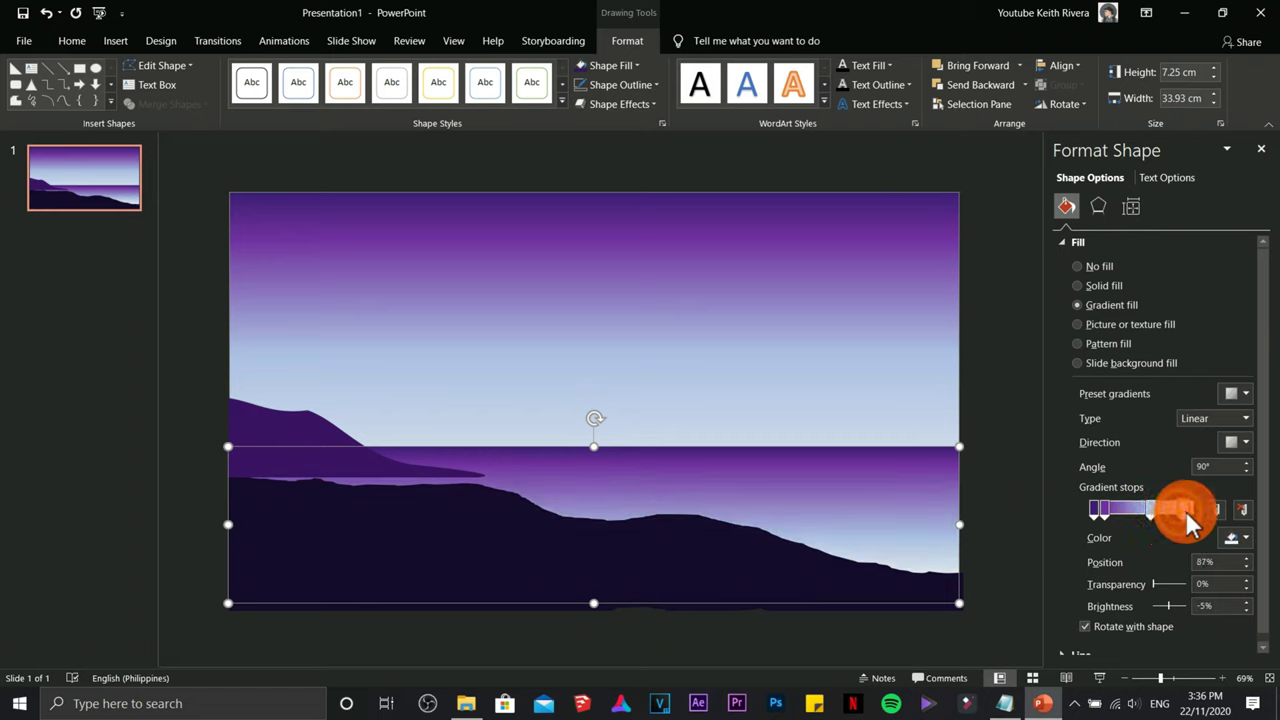
pyautogui.click(1243, 511)
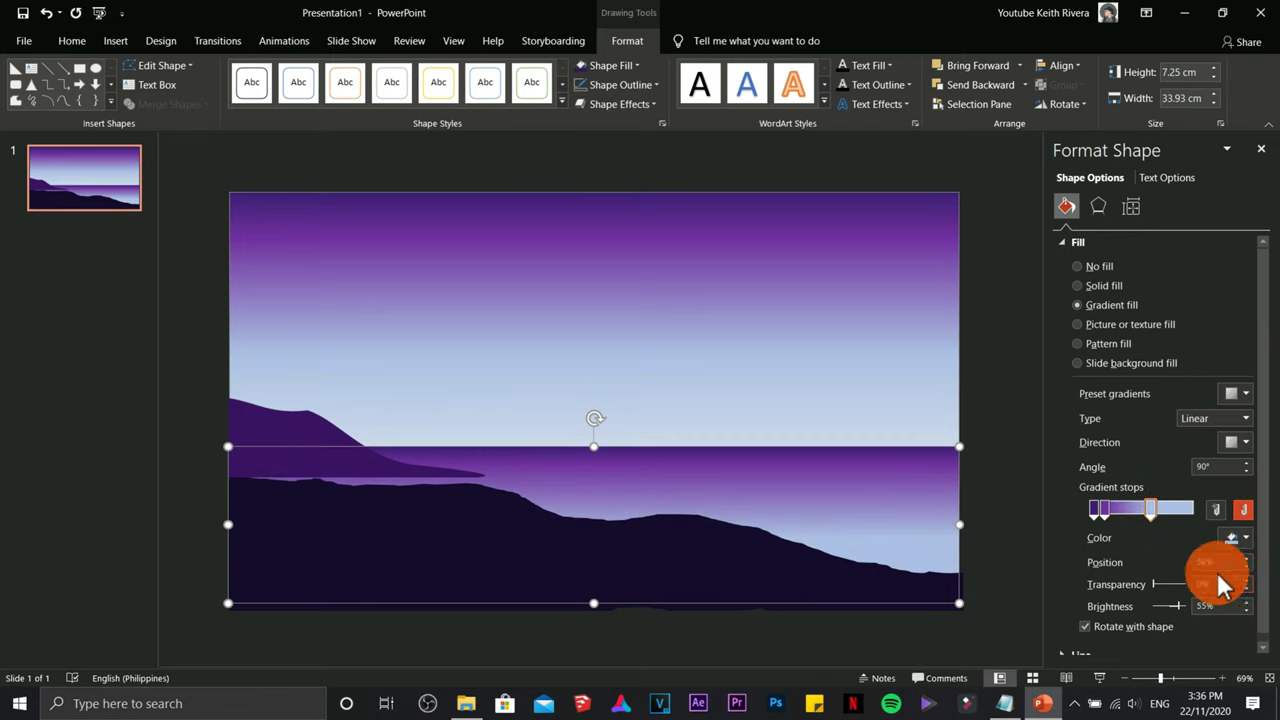
pyautogui.moveTo(1106, 512)
pyautogui.mouseDown()
pyautogui.moveTo(1127, 517)
pyautogui.moveTo(1096, 514)
pyautogui.mouseUp()
# Try the standard blue and a 50% darker theme blue as the colour of the sea gradient's first stop.
pyautogui.click(1236, 537)
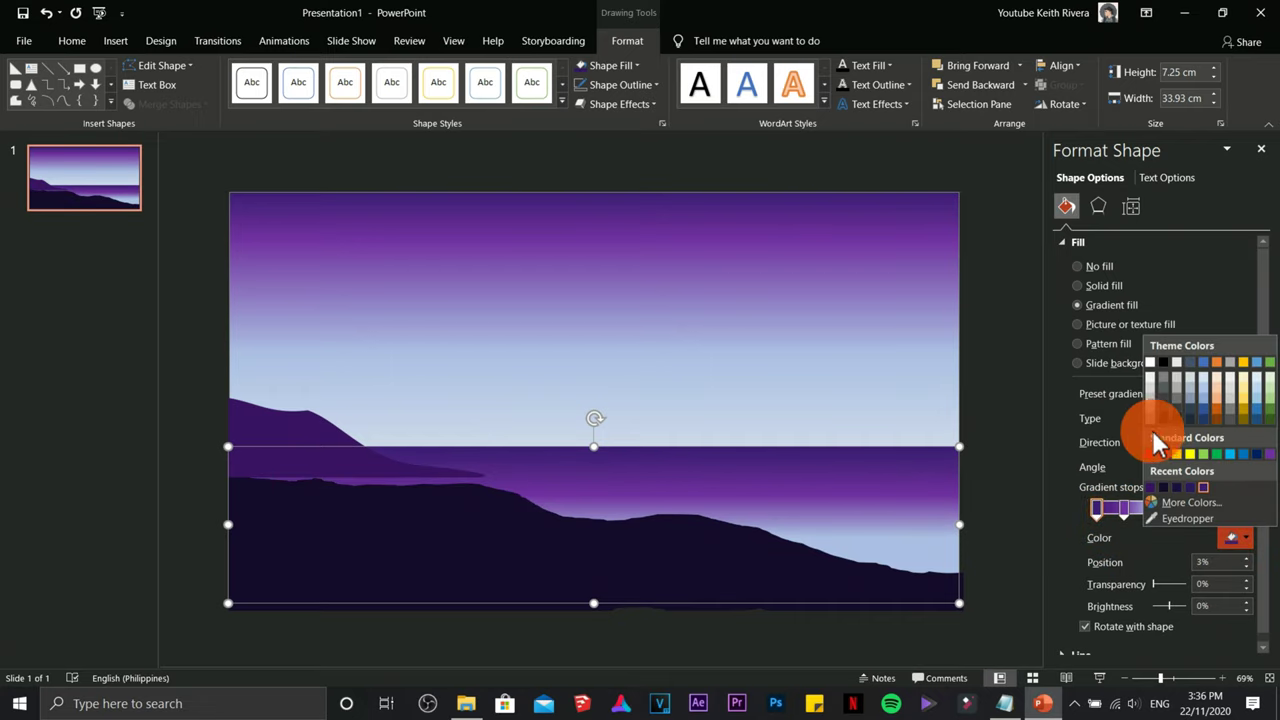
pyautogui.click(1243, 454)
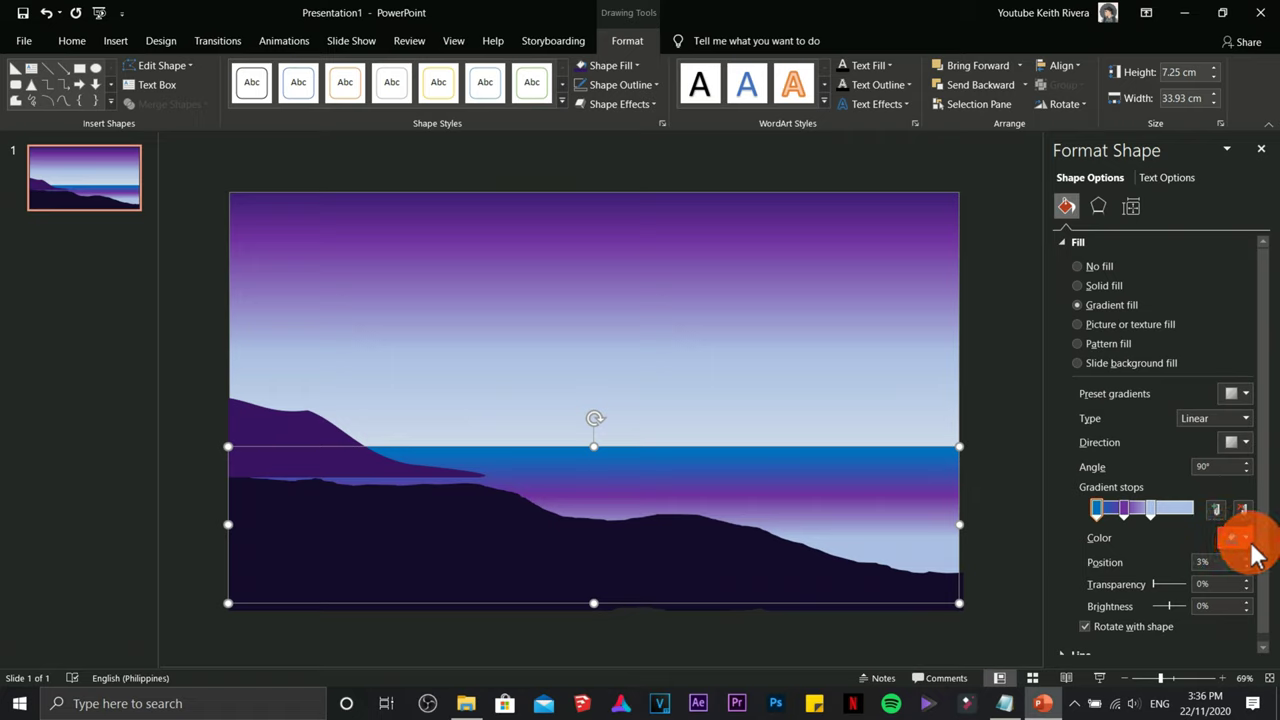
pyautogui.click(1249, 543)
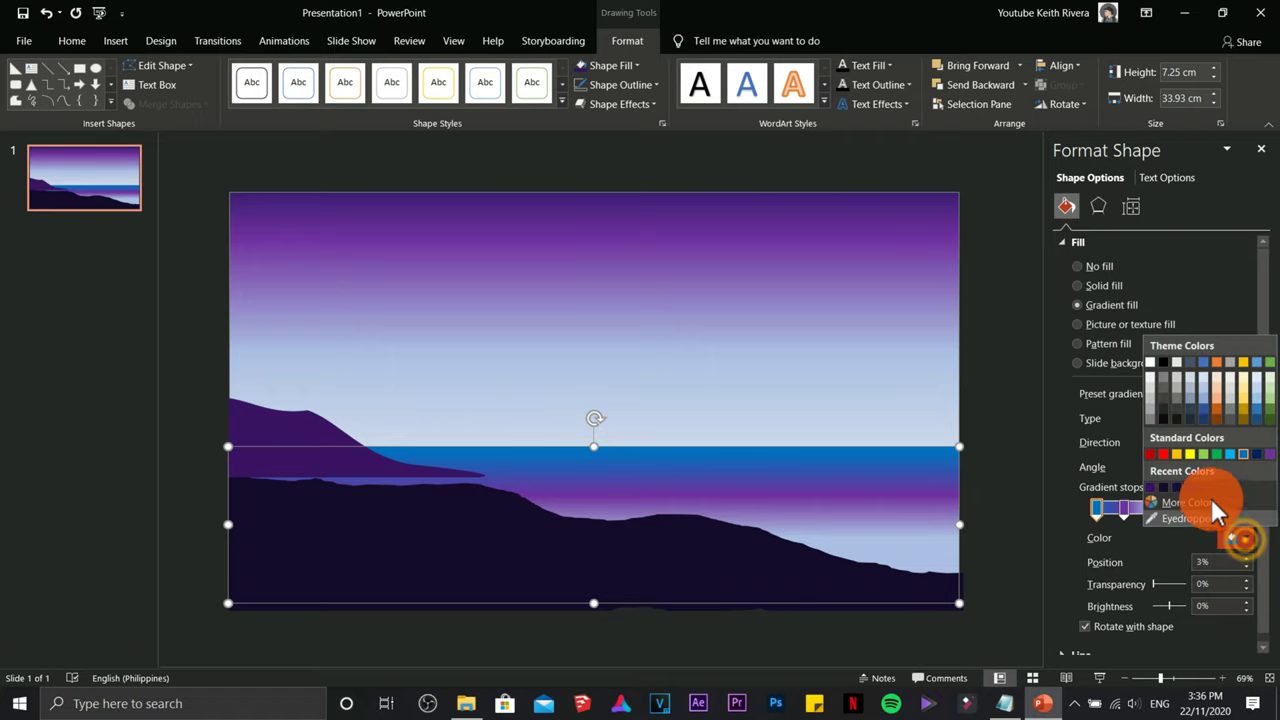
pyautogui.click(1205, 418)
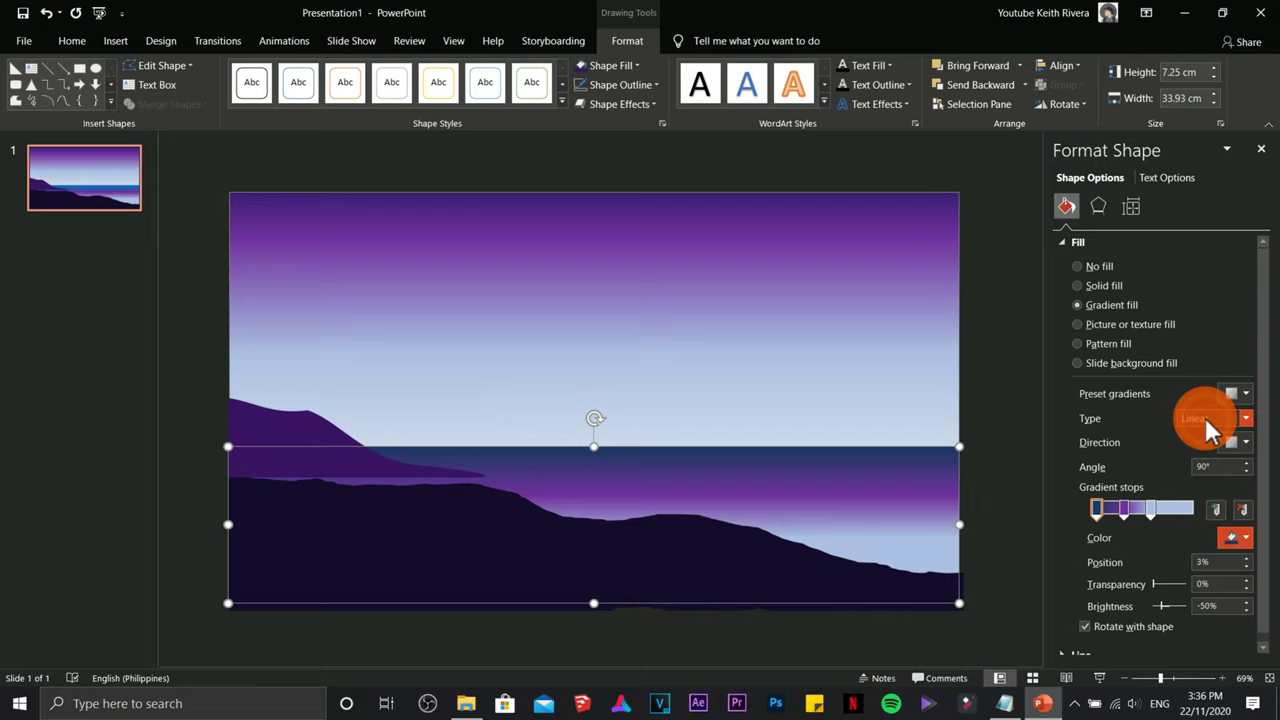
# Give the sea gradient's first stop the custom blue #2245A6.
pyautogui.click(1238, 539)
pyautogui.click(1194, 502)
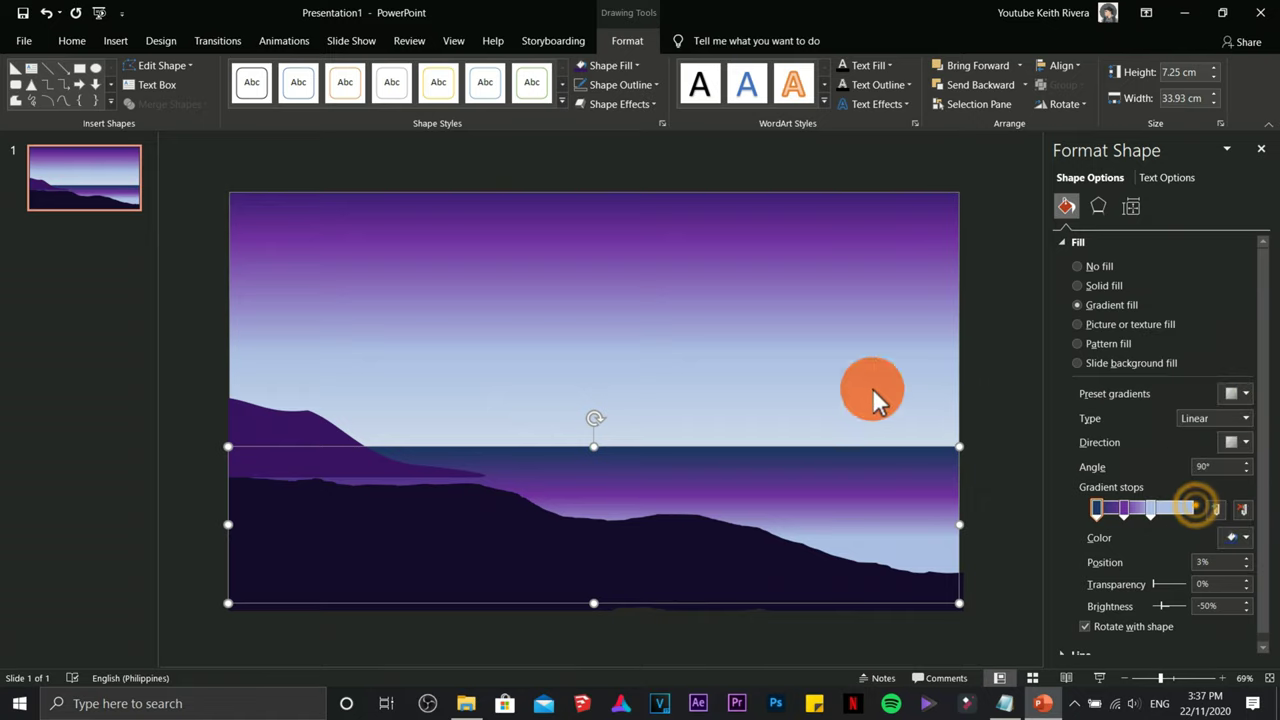
pyautogui.moveTo(607, 283); pyautogui.dragTo(604, 274)
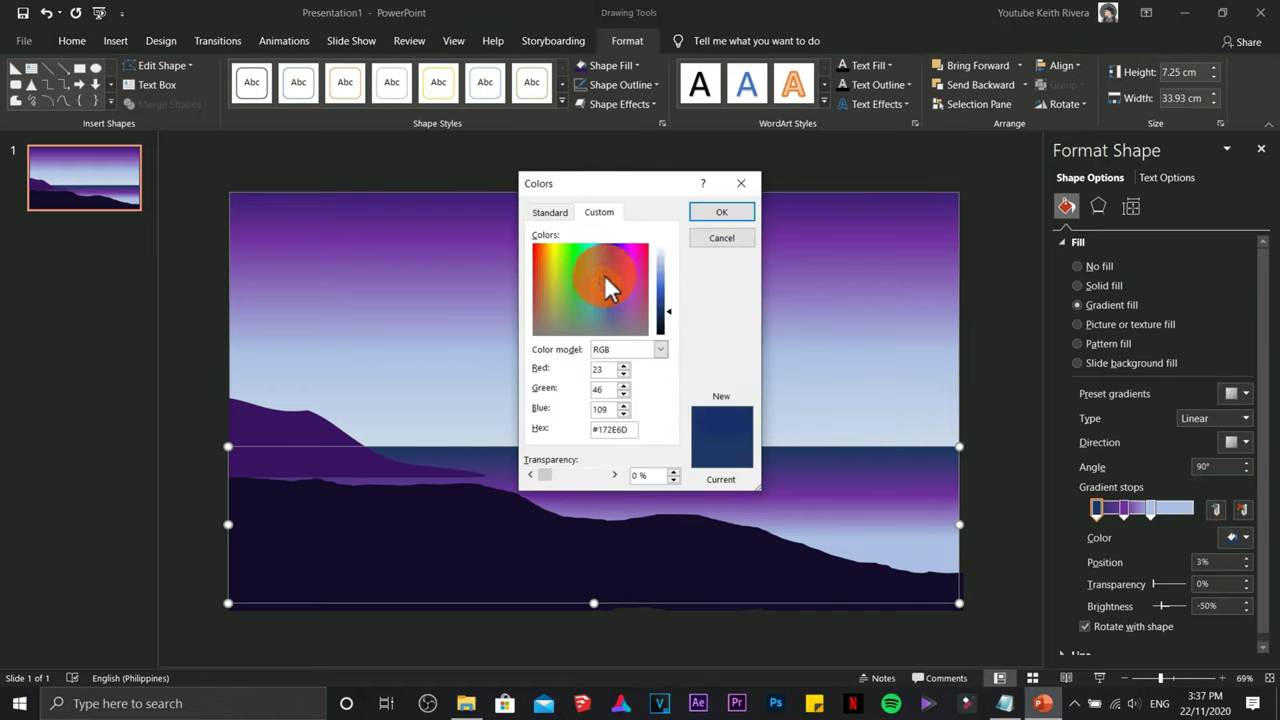
pyautogui.moveTo(674, 314); pyautogui.dragTo(667, 299)
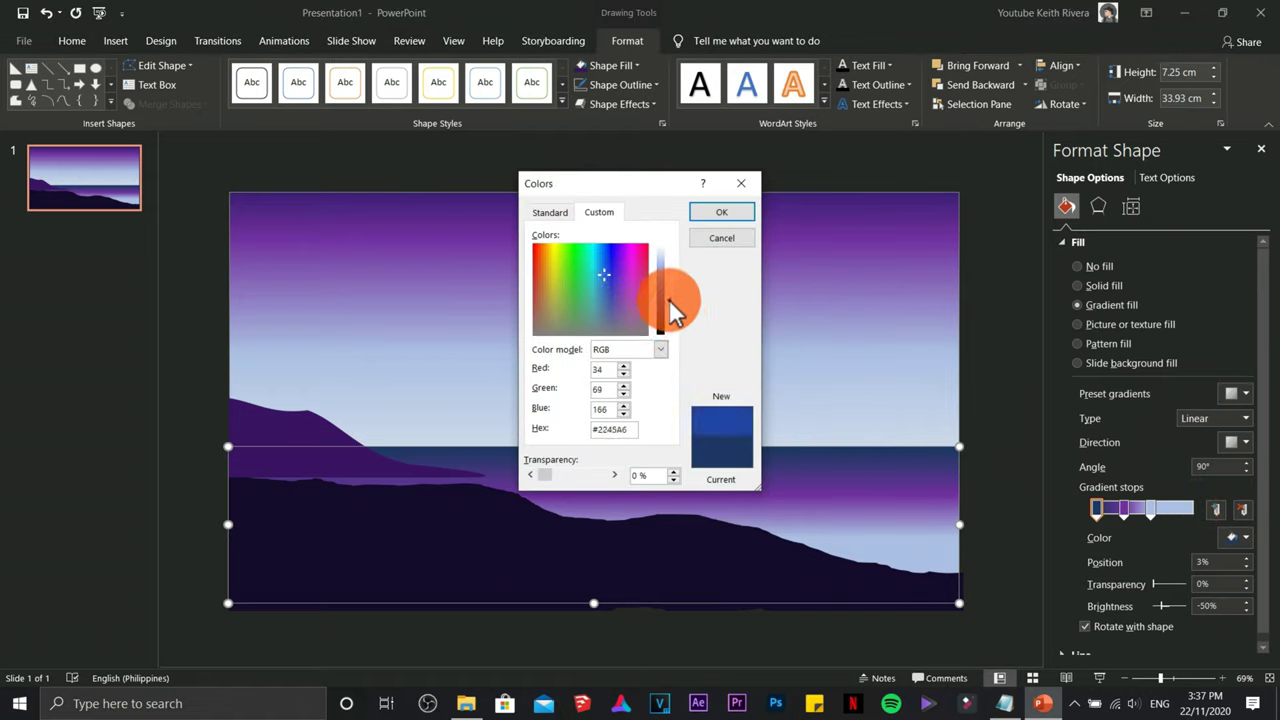
pyautogui.click(722, 211)
# Recolour the sea gradient's second and third stops with blue theme shades, moving the third stop closer to the first.
pyautogui.click(1123, 509)
pyautogui.click(1234, 537)
pyautogui.click(1203, 411)
pyautogui.moveTo(1150, 509); pyautogui.dragTo(1117, 509)
pyautogui.click(1234, 537)
pyautogui.click(1206, 404)
pyautogui.click(992, 404)
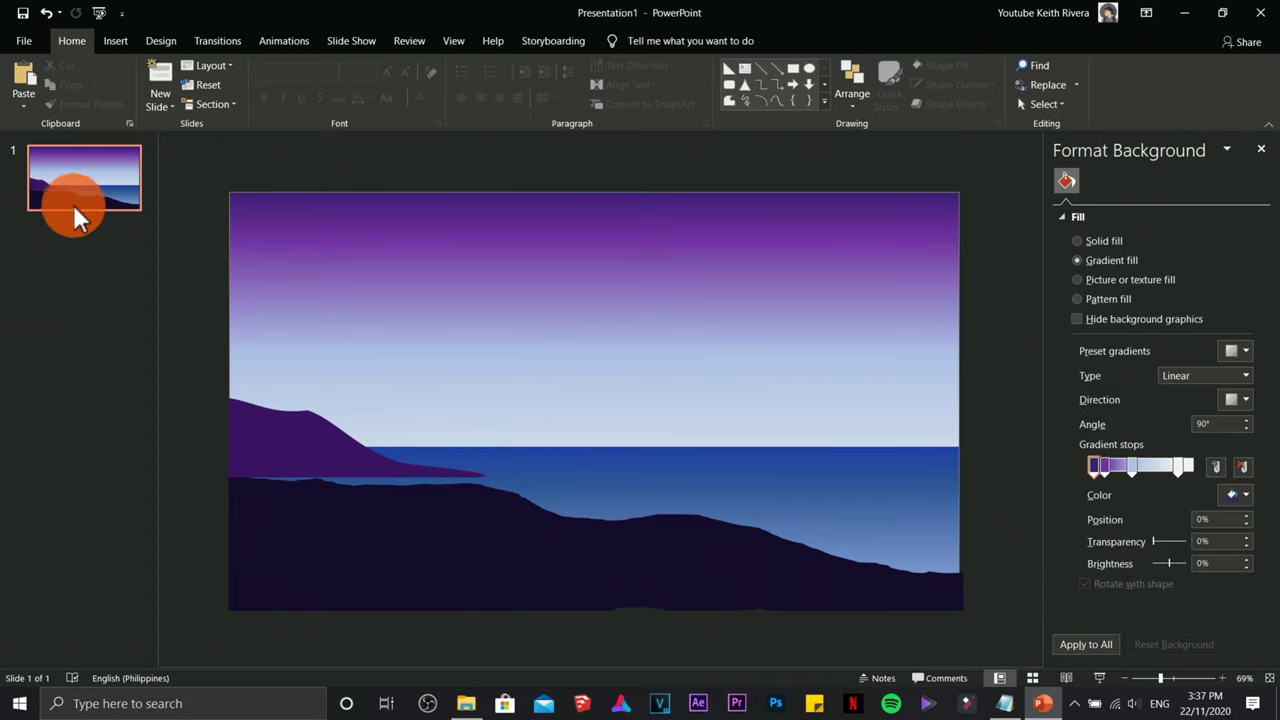
# Draw a freehand pine tree silhouette about 4.04 cm high and 4.74 cm wide above the sea horizon.
pyautogui.click(117, 41)
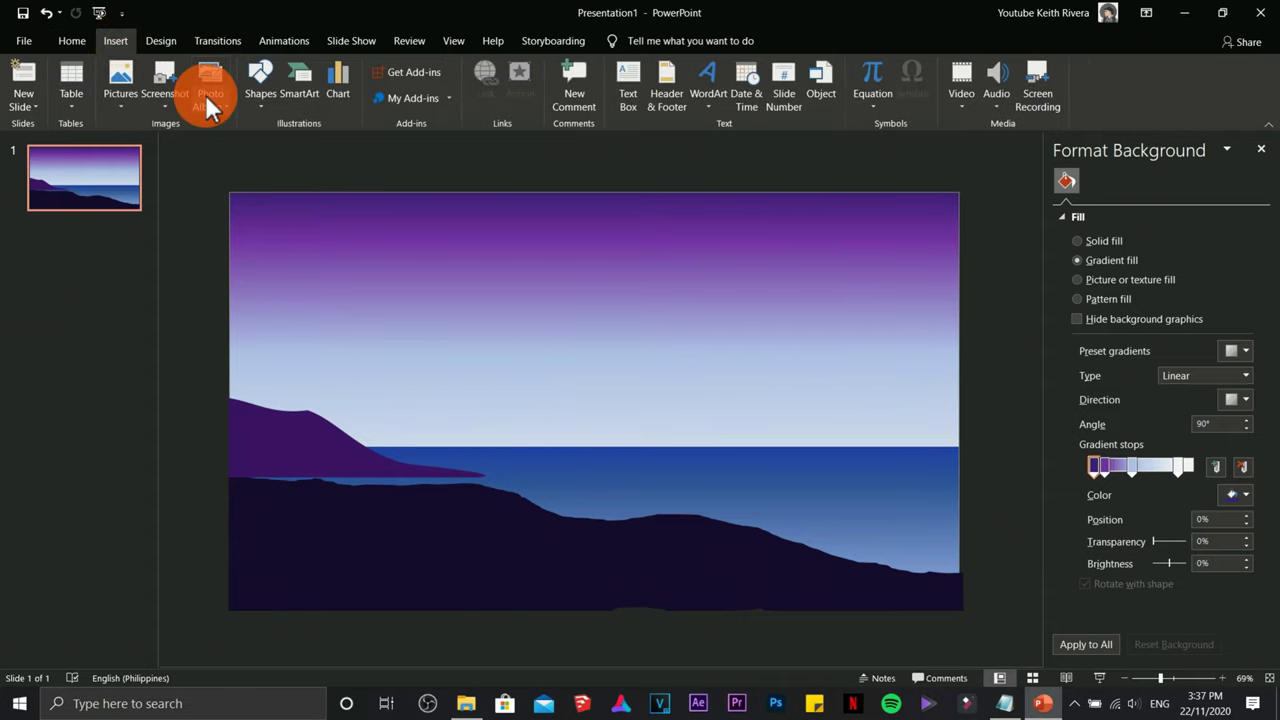
pyautogui.click(260, 103)
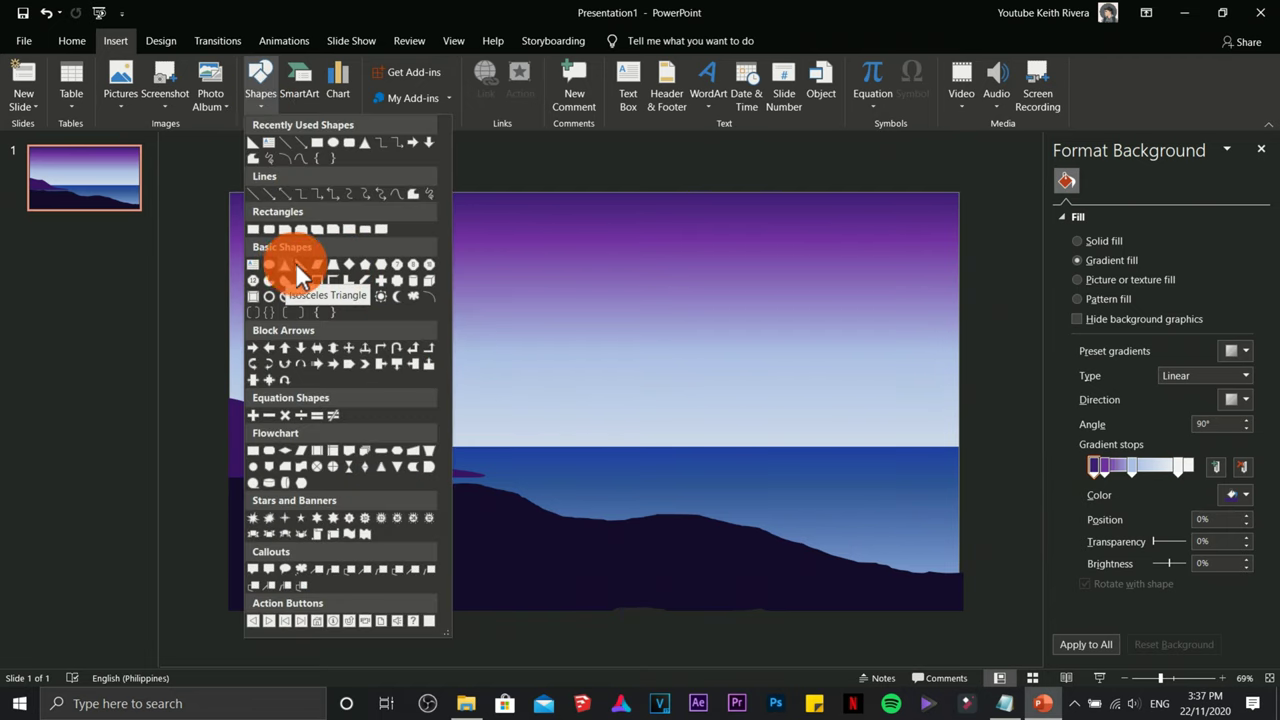
pyautogui.click(431, 190)
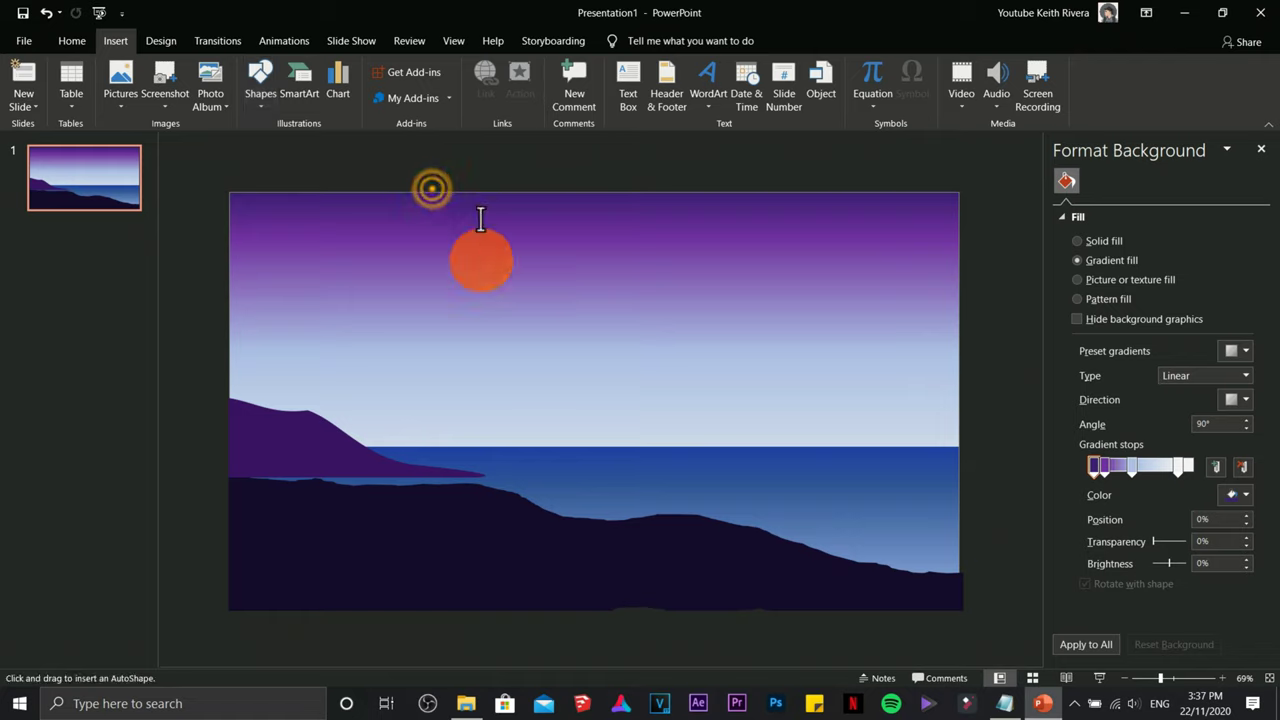
pyautogui.click(1179, 680)
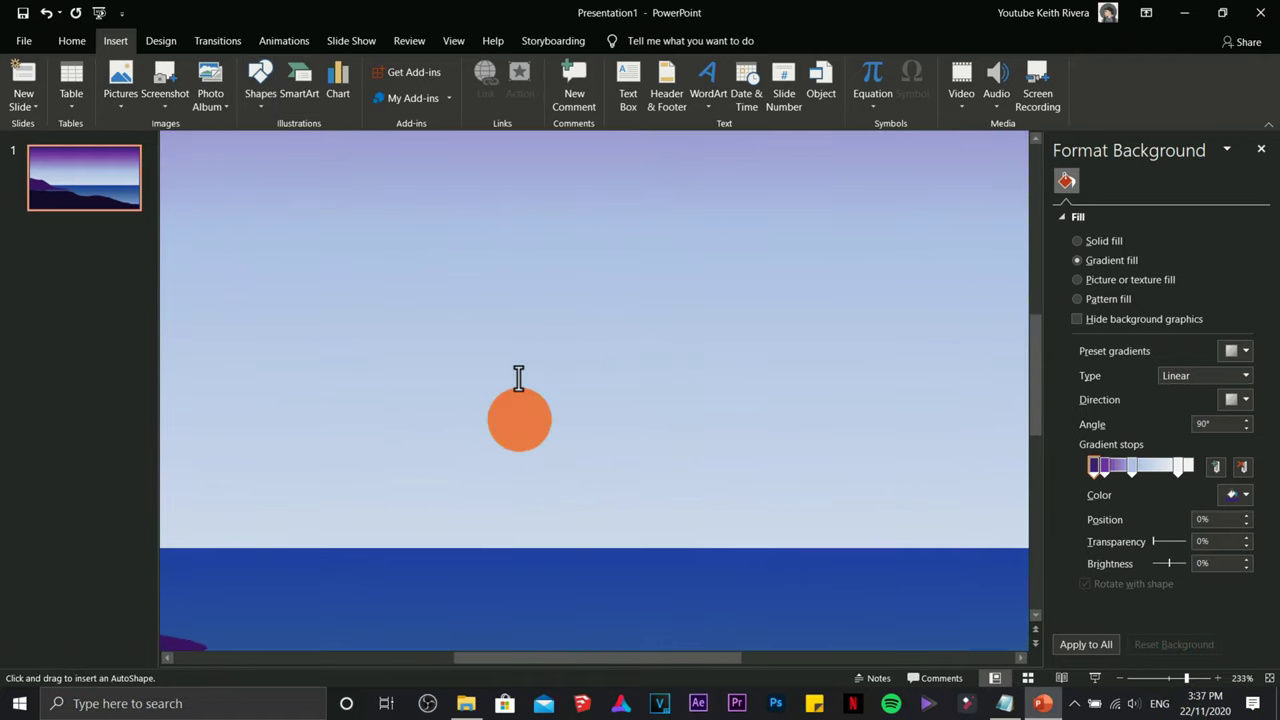
pyautogui.moveTo(1188, 679); pyautogui.dragTo(1203, 681)
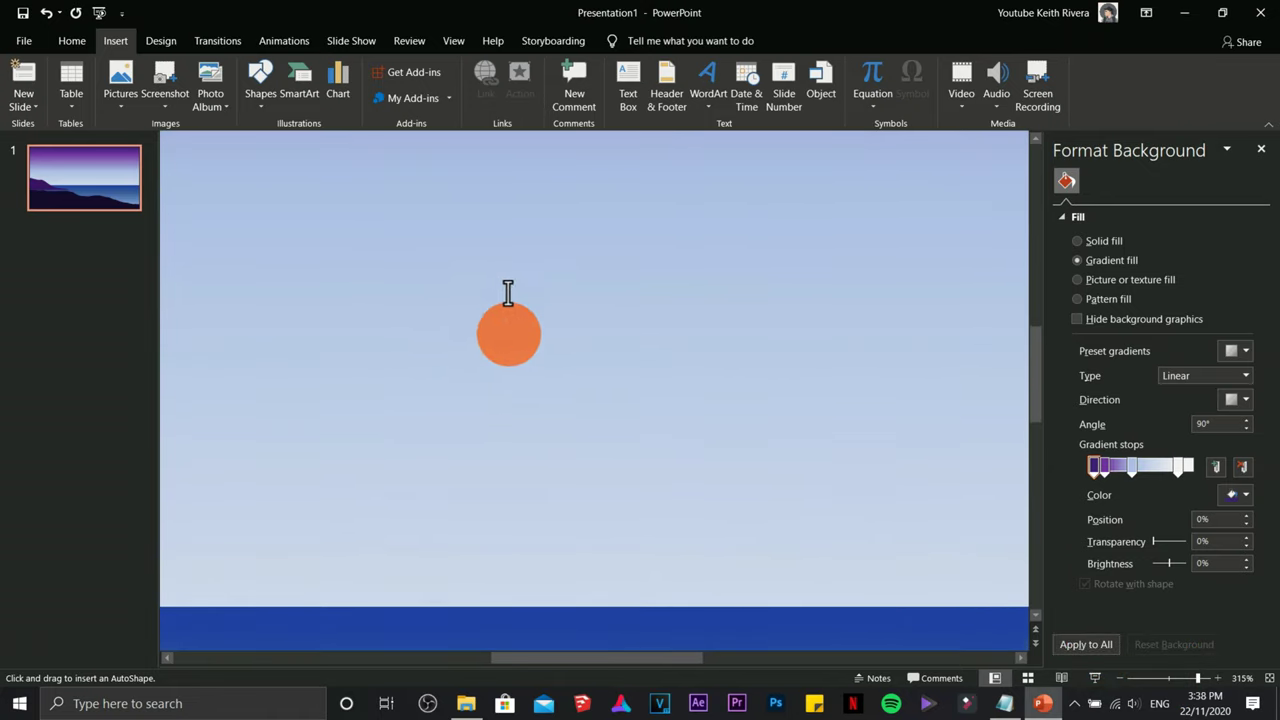
pyautogui.moveTo(461, 316)
pyautogui.mouseDown()
pyautogui.moveTo(494, 309)
pyautogui.moveTo(537, 266)
pyautogui.mouseUp()
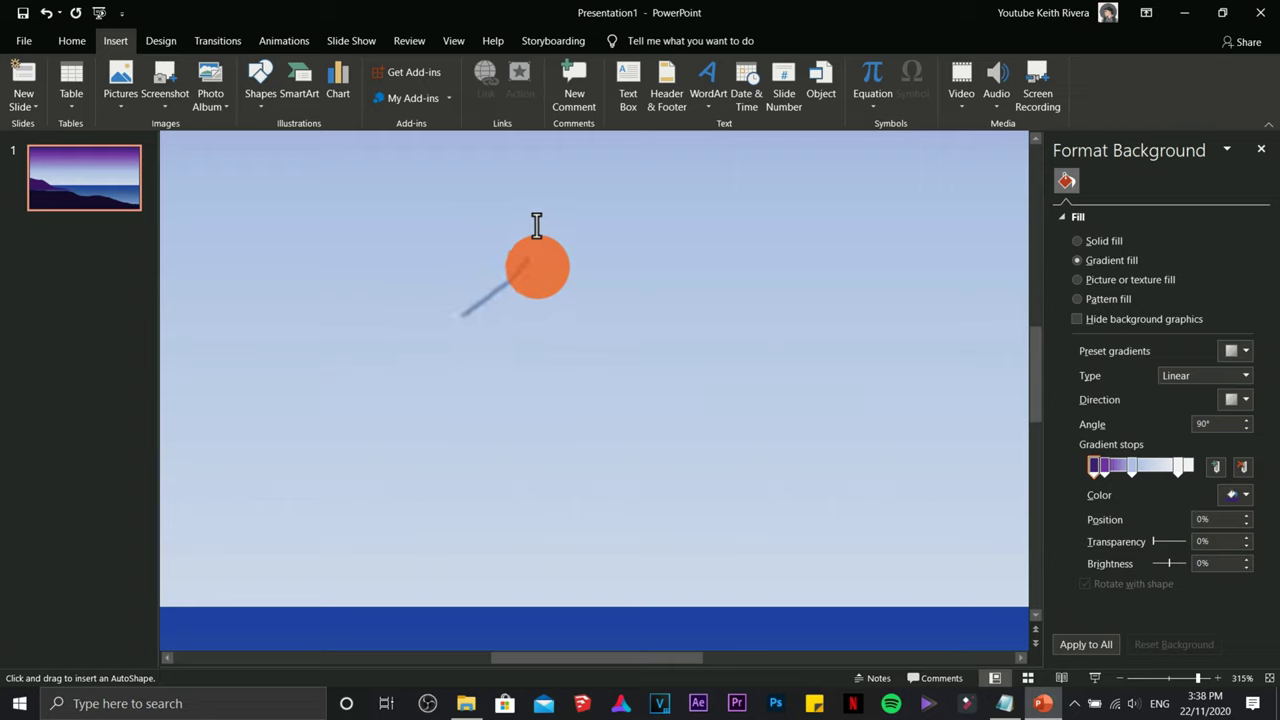
pyautogui.moveTo(560, 214)
pyautogui.mouseDown()
pyautogui.moveTo(669, 290)
pyautogui.moveTo(643, 304)
pyautogui.moveTo(716, 385)
pyautogui.moveTo(688, 422)
pyautogui.moveTo(766, 488)
pyautogui.moveTo(768, 520)
pyautogui.moveTo(742, 538)
pyautogui.moveTo(797, 591)
pyautogui.moveTo(403, 600)
pyautogui.moveTo(375, 560)
pyautogui.moveTo(492, 322)
pyautogui.moveTo(474, 286)
pyautogui.mouseUp()
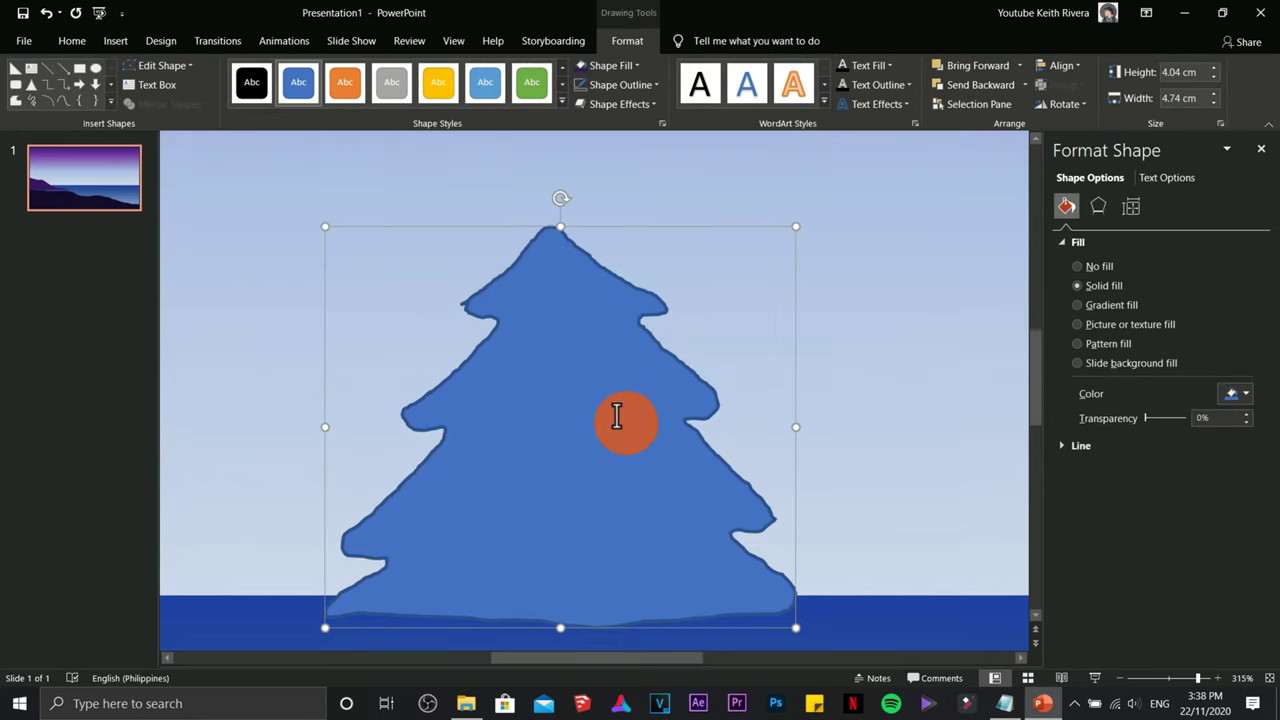
# Remove the pine tree's outline and fill it with the recent very dark purple that matches the foreground hill.
pyautogui.moveTo(666, 365); pyautogui.dragTo(637, 342)
pyautogui.click(612, 40)
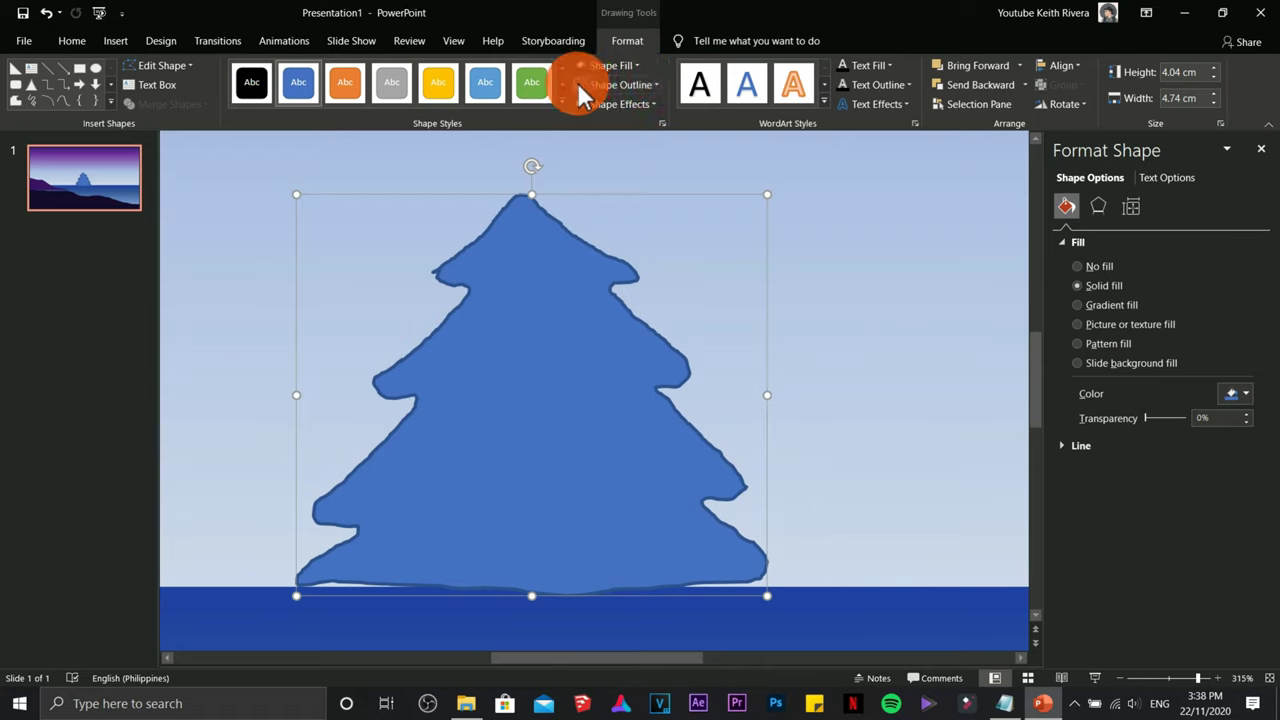
pyautogui.click(577, 82)
pyautogui.click(610, 65)
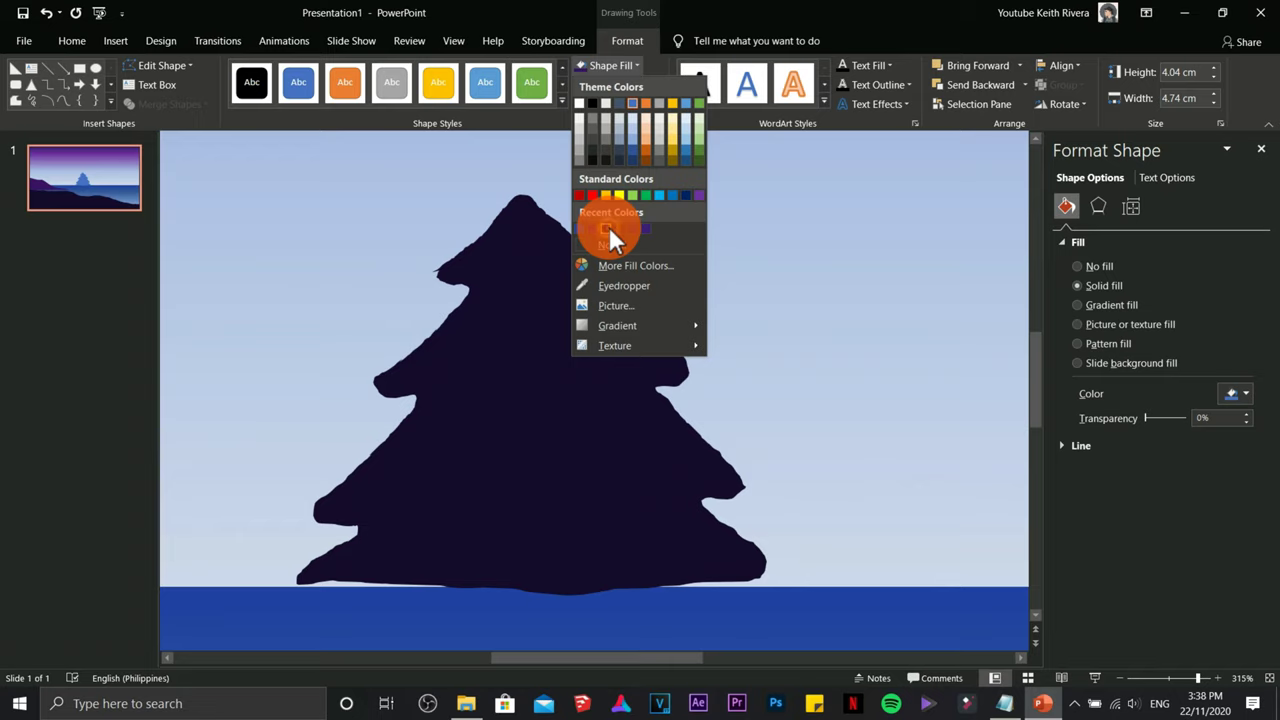
pyautogui.click(609, 229)
pyautogui.moveTo(620, 386); pyautogui.dragTo(597, 399)
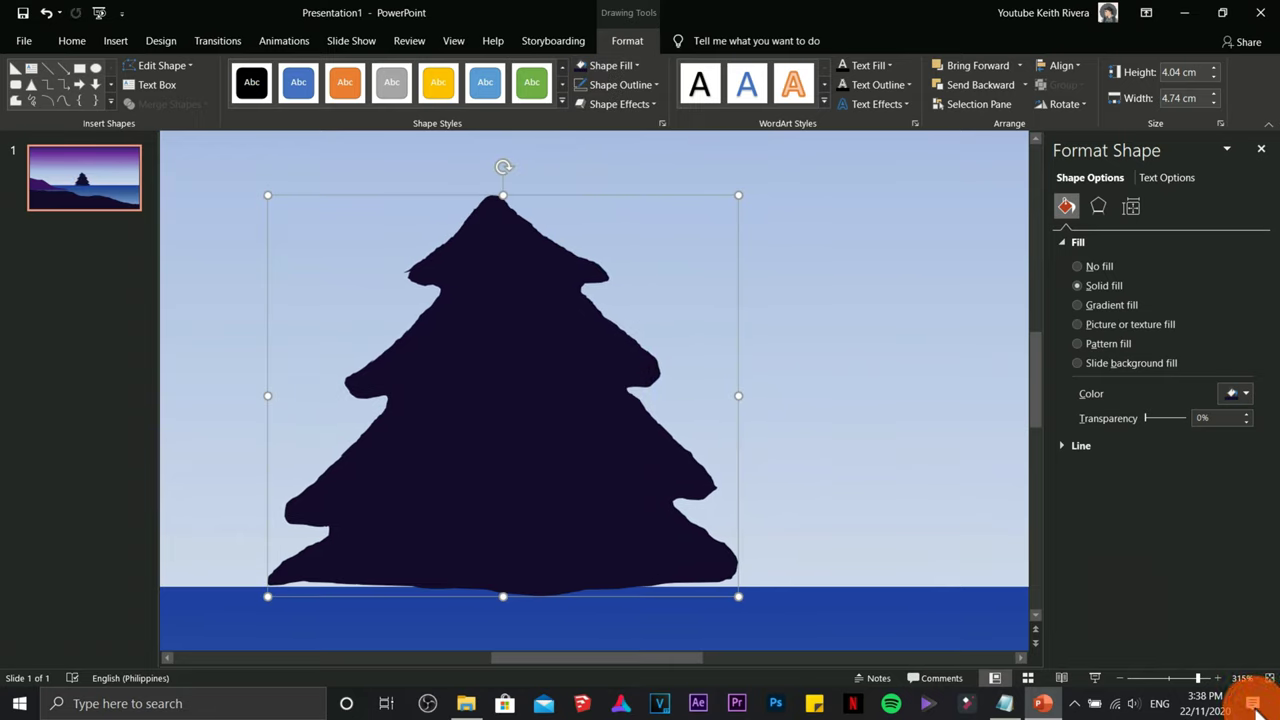
# Move the pine tree onto the foreground hill and scatter resized copies of it along the hill's ridge.
pyautogui.click(1163, 678)
pyautogui.moveTo(1168, 680); pyautogui.dragTo(1151, 679)
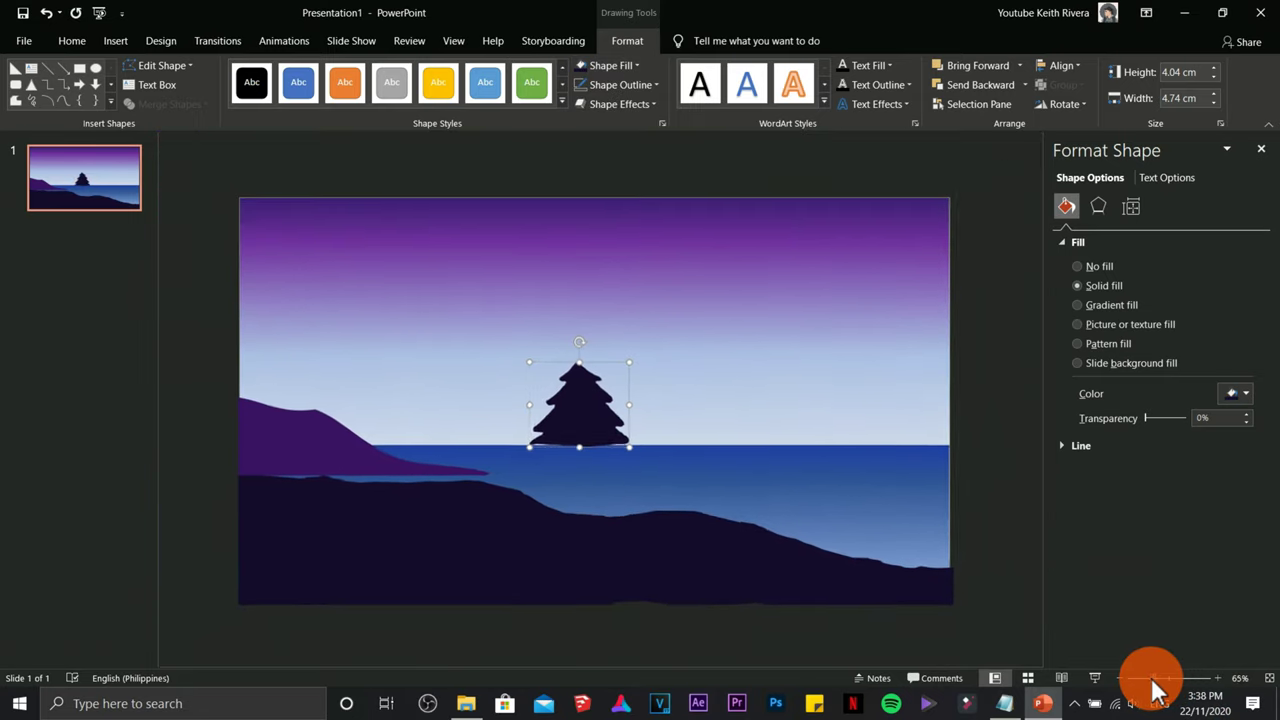
pyautogui.moveTo(625, 404); pyautogui.dragTo(325, 423)
pyautogui.keyDown('ctrl'); pyautogui.moveTo(326, 452); pyautogui.dragTo(494, 450); pyautogui.keyUp('ctrl')
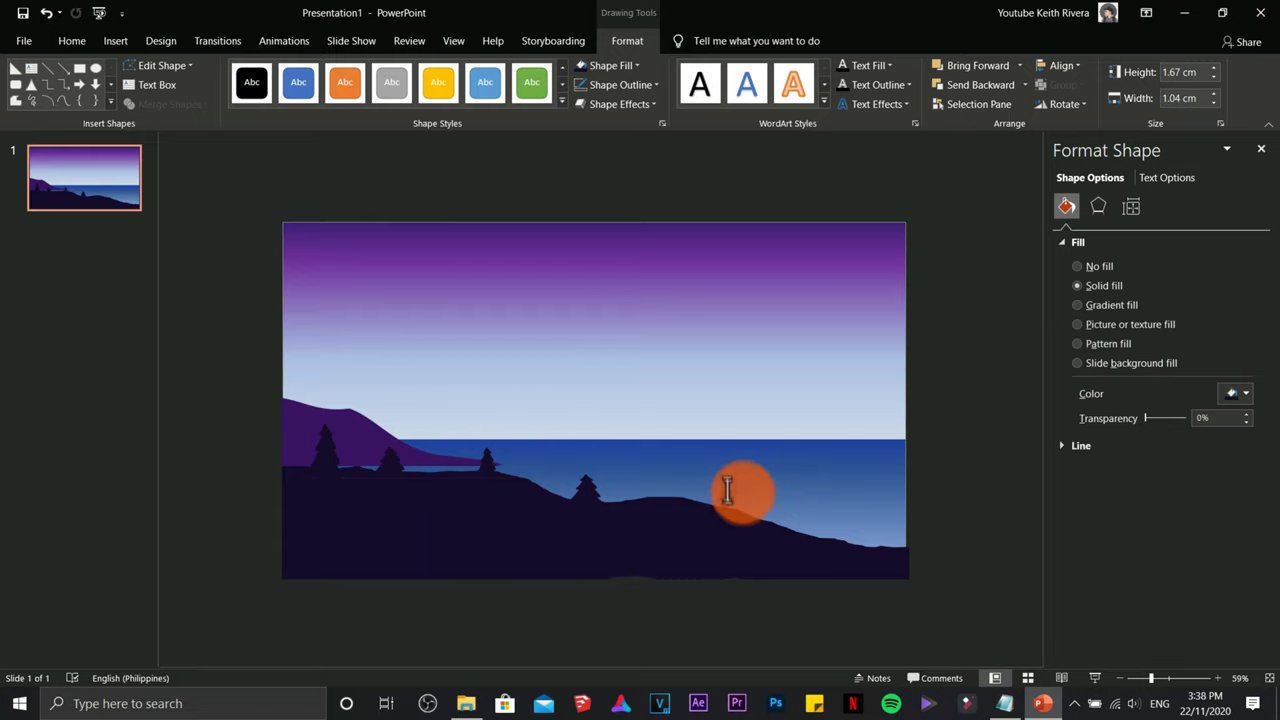
pyautogui.keyDown('ctrl'); pyautogui.moveTo(730, 498); pyautogui.dragTo(812, 511); pyautogui.keyUp('ctrl')
pyautogui.click(941, 528)
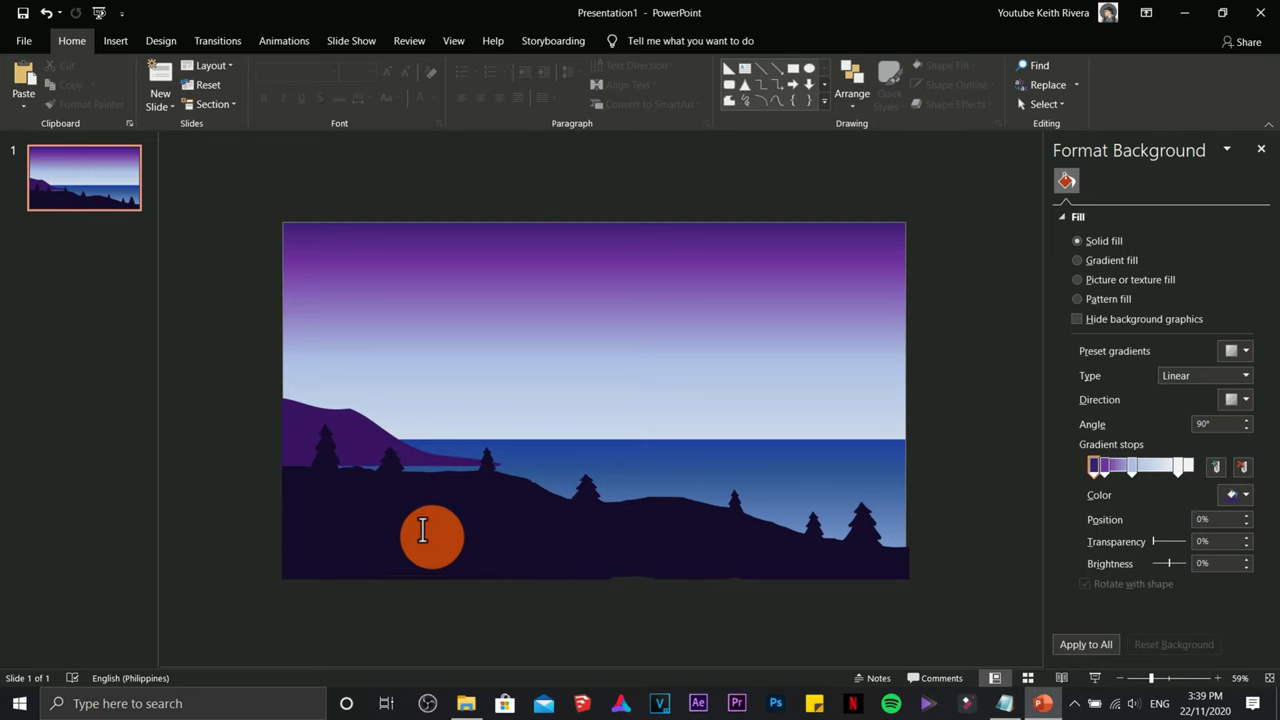
# Draw a freehand two-peaked mountain about 7.37 cm high and 18.62 cm wide on the sea horizon, overlapping the slide's right edge.
pyautogui.click(115, 40)
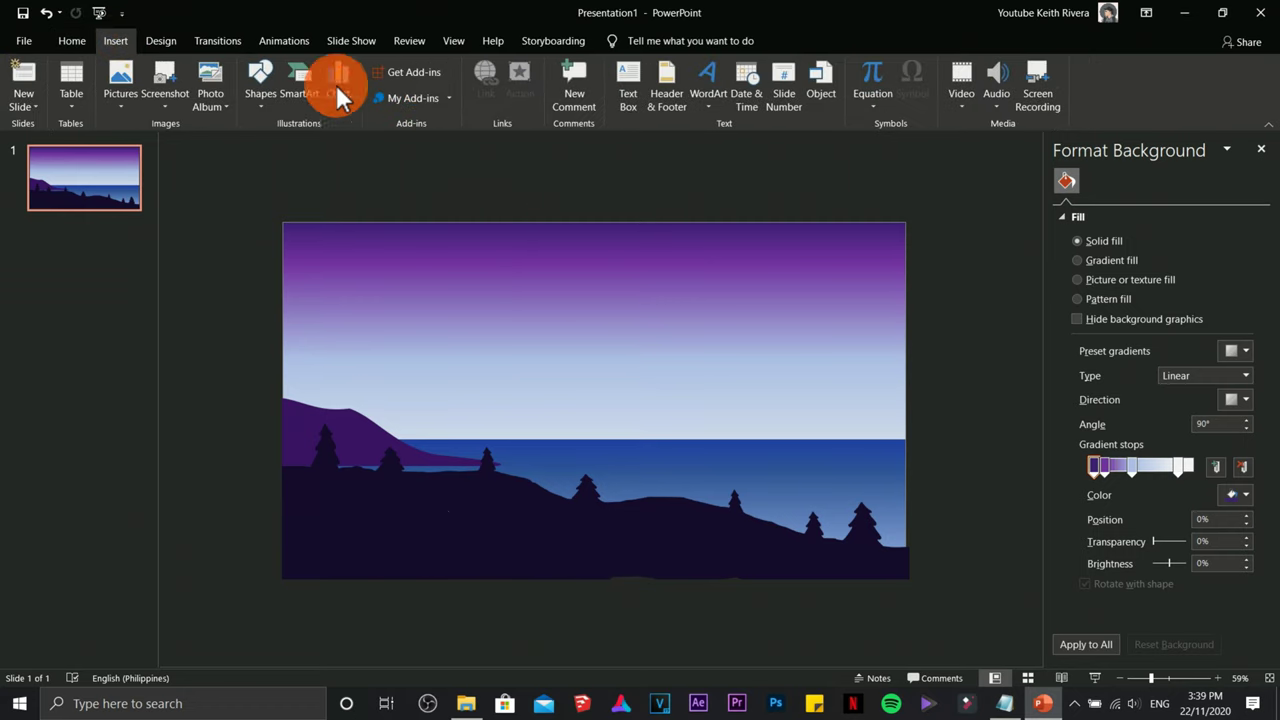
pyautogui.click(260, 107)
pyautogui.click(434, 191)
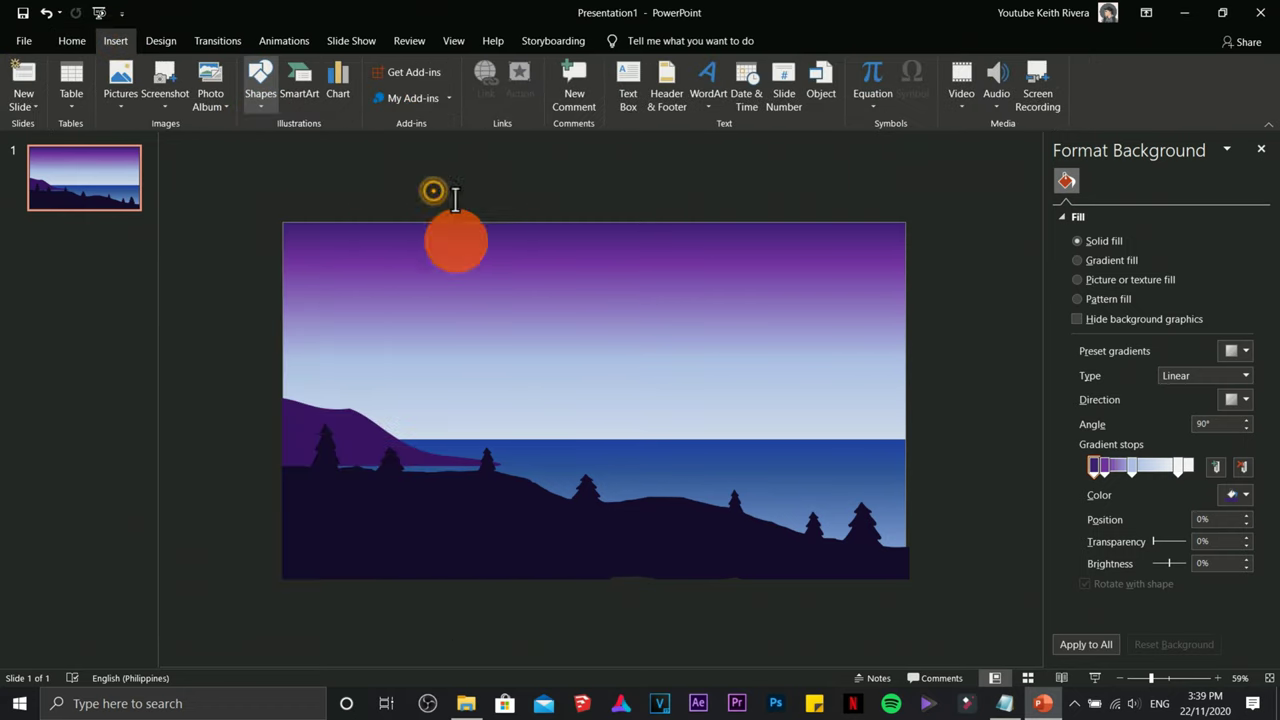
pyautogui.moveTo(652, 418)
pyautogui.mouseDown()
pyautogui.moveTo(611, 409)
pyautogui.moveTo(606, 420)
pyautogui.moveTo(802, 322)
pyautogui.moveTo(840, 357)
pyautogui.moveTo(914, 300)
pyautogui.moveTo(894, 420)
pyautogui.moveTo(658, 422)
pyautogui.moveTo(886, 446)
pyautogui.mouseUp()
# Fill the two-peaked mountain with a purple sampled from the sky gradient.
pyautogui.click(608, 63)
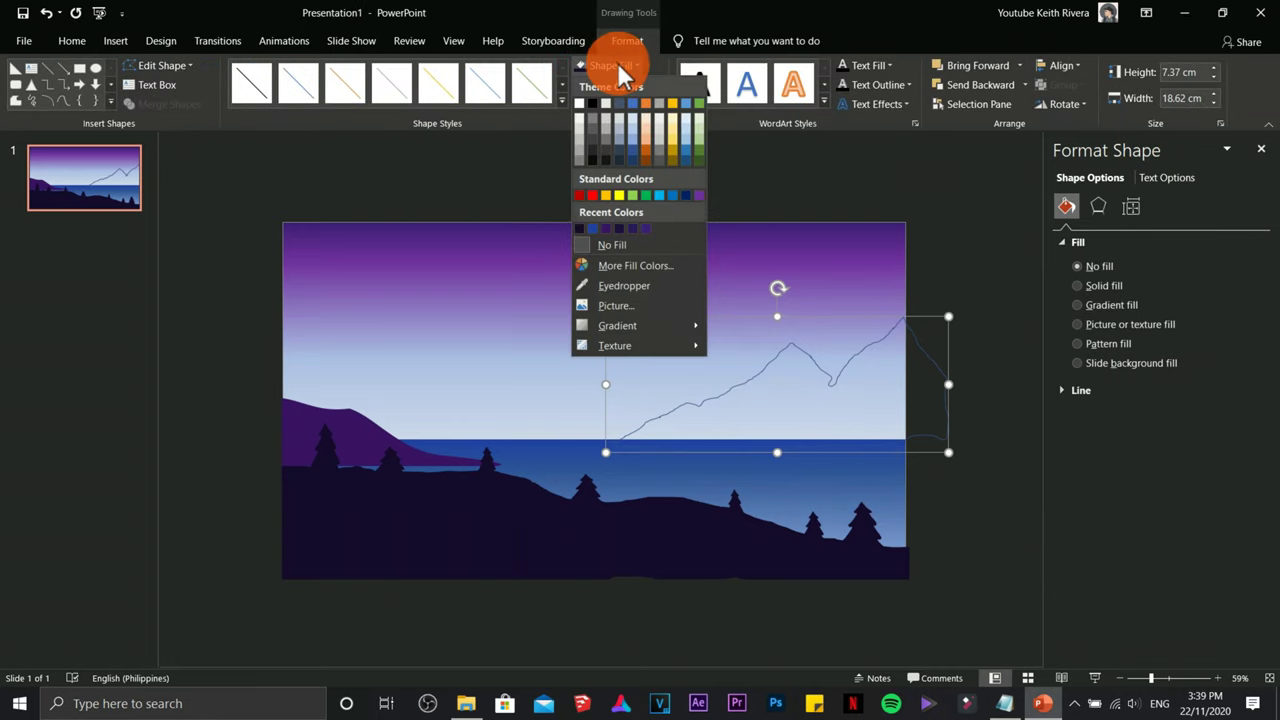
pyautogui.click(622, 287)
pyautogui.click(590, 305)
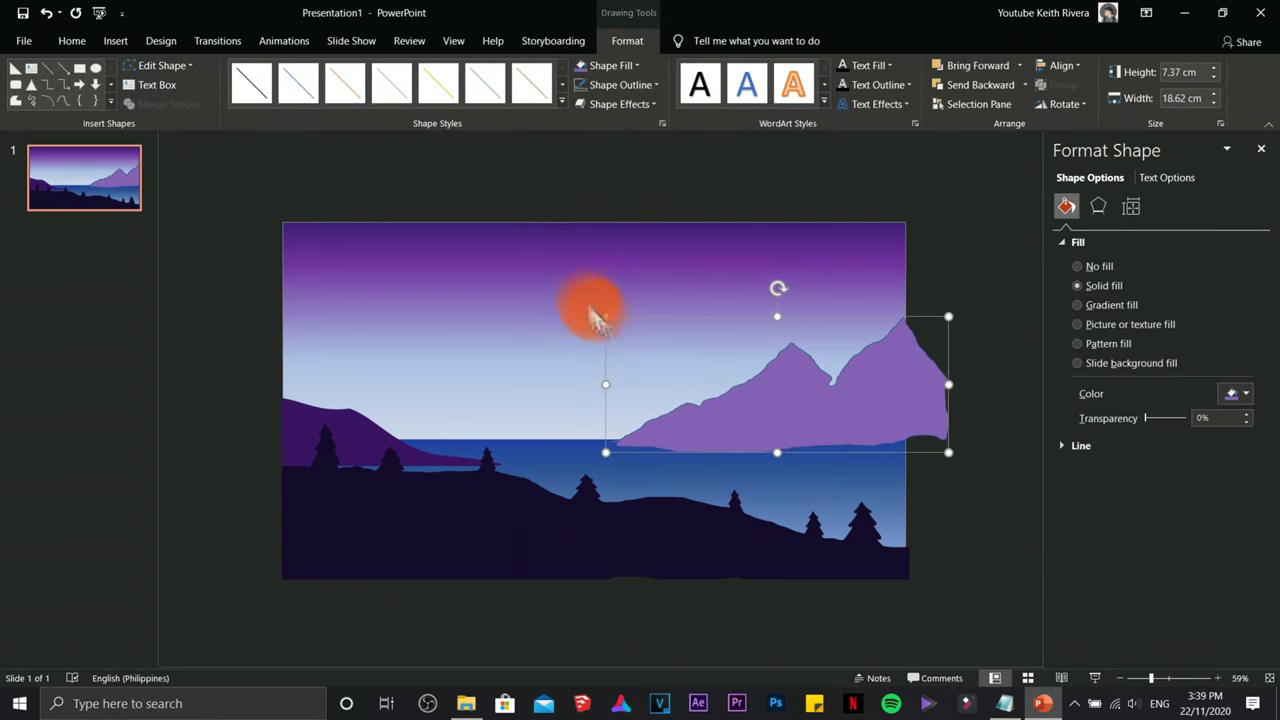
# Lighten the two-peaked mountain's purple fill with a custom shade and remove its outline.
pyautogui.click(1238, 393)
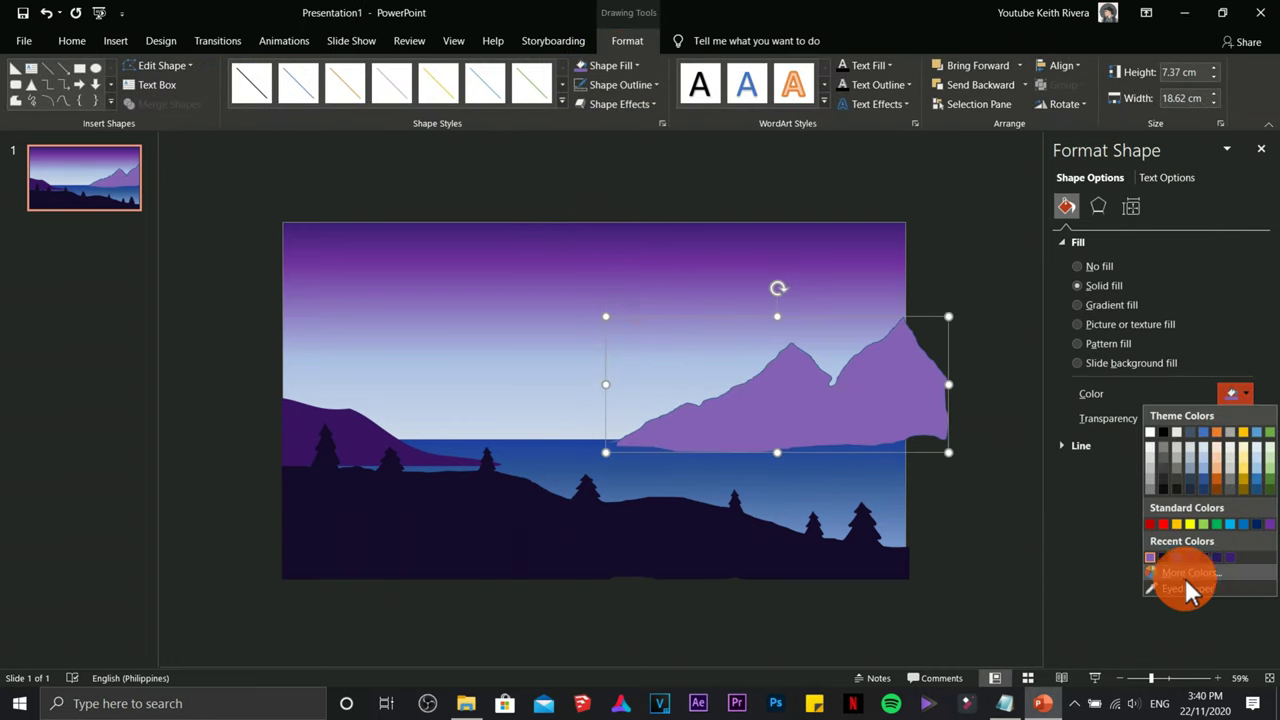
pyautogui.click(1187, 569)
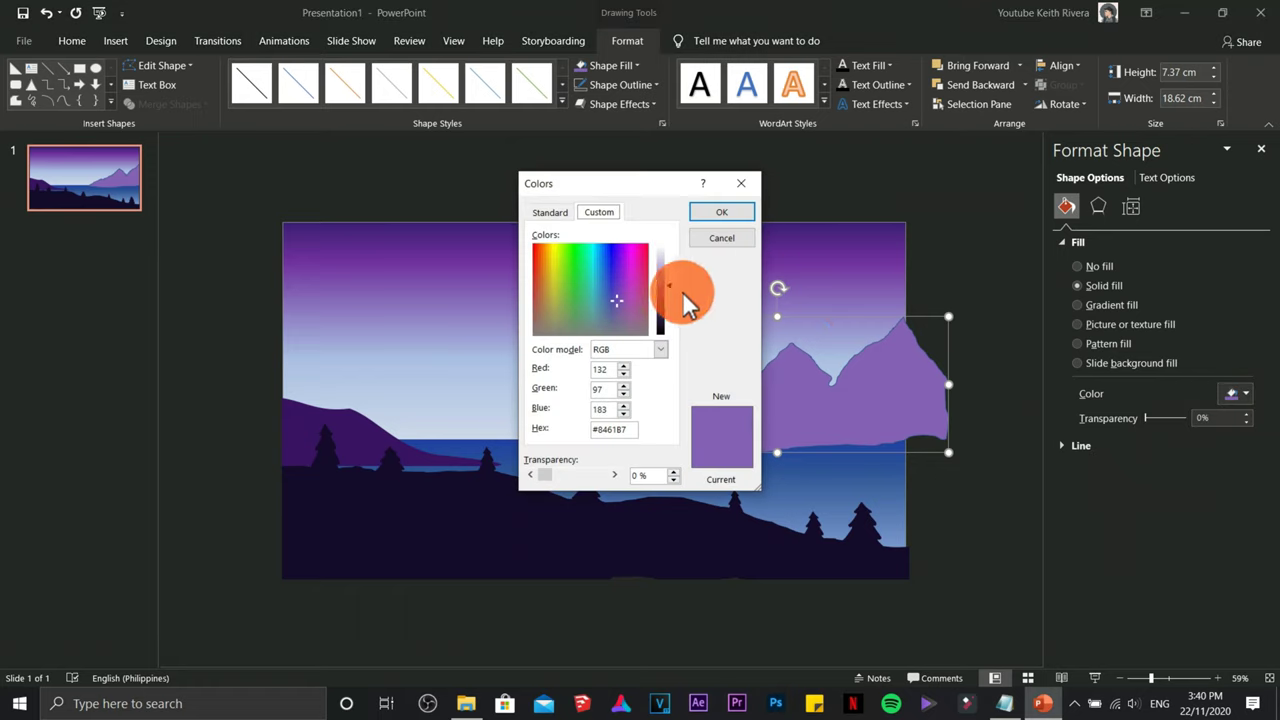
pyautogui.moveTo(664, 286); pyautogui.dragTo(669, 277)
pyautogui.click(724, 212)
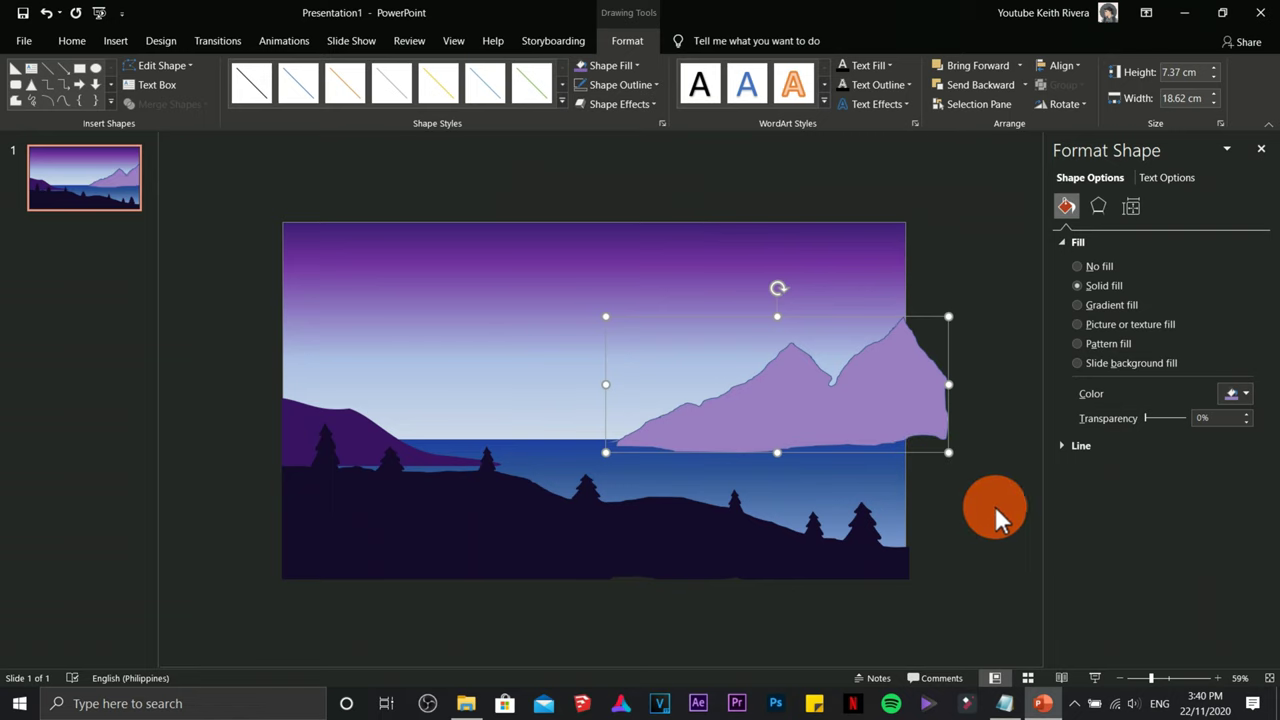
pyautogui.click(940, 488)
pyautogui.click(911, 423)
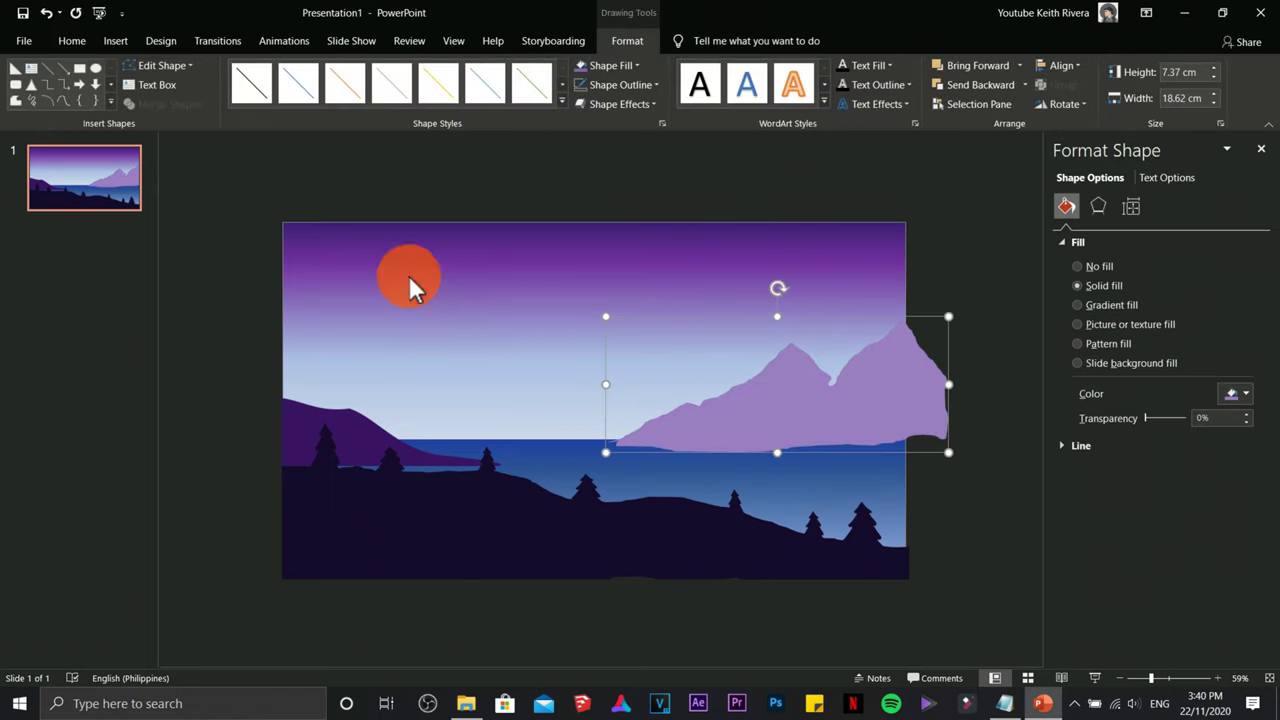
# Trim the two-peaked mountain to the slide edge and horizon by intersecting it with a rectangle about 8.11 cm high and 16.05 cm wide.
pyautogui.click(81, 68)
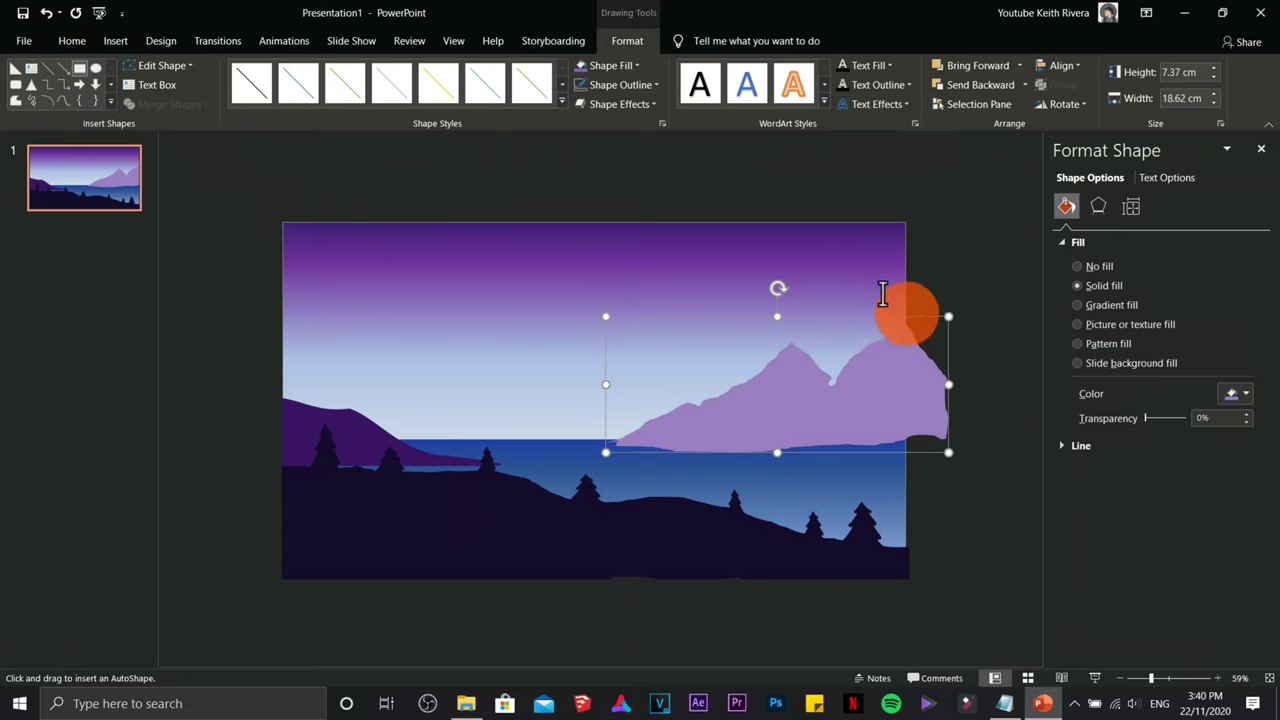
pyautogui.moveTo(892, 287); pyautogui.dragTo(598, 436)
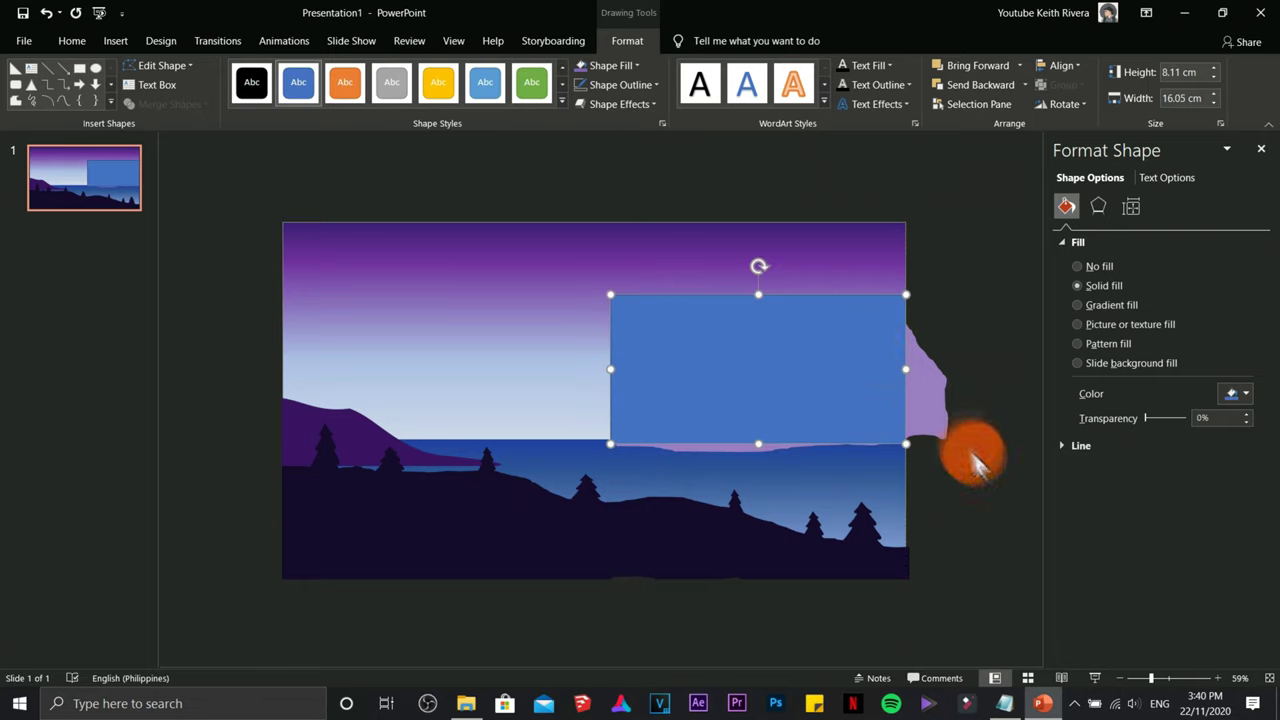
pyautogui.keyDown('shift'); pyautogui.click(930, 415); pyautogui.keyUp('shift')
pyautogui.click(185, 104)
pyautogui.click(165, 181)
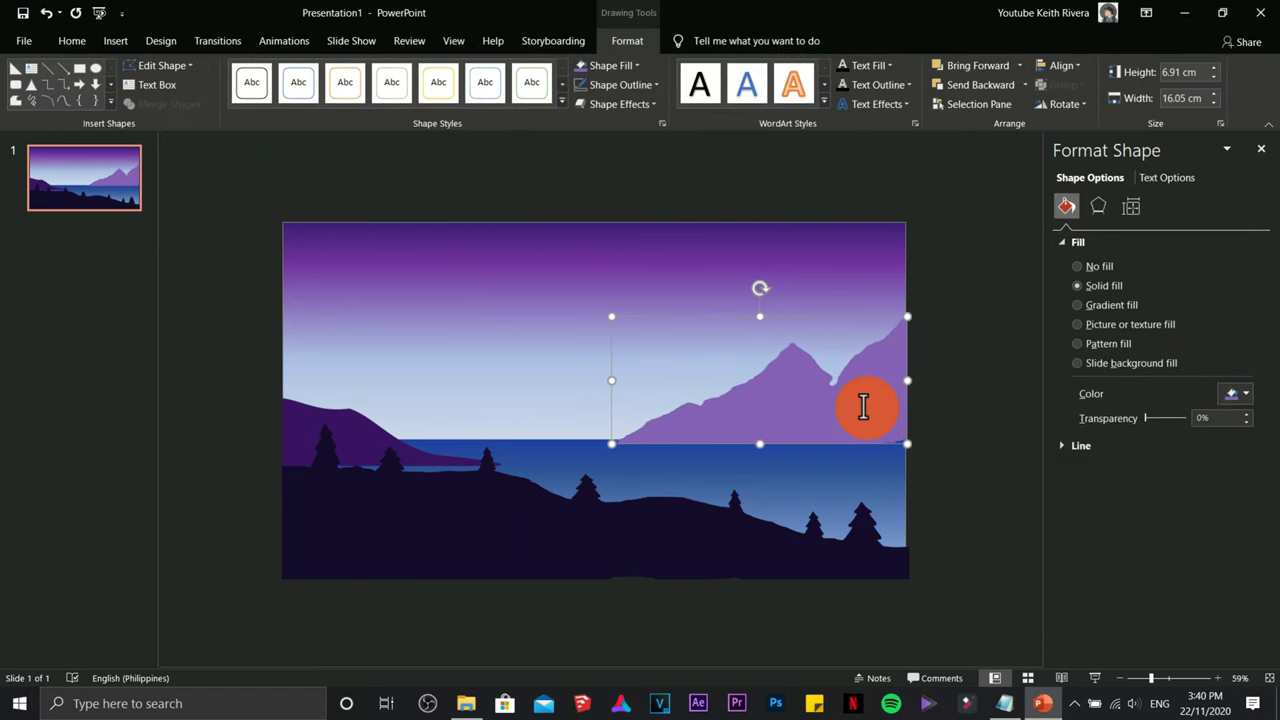
pyautogui.click(947, 490)
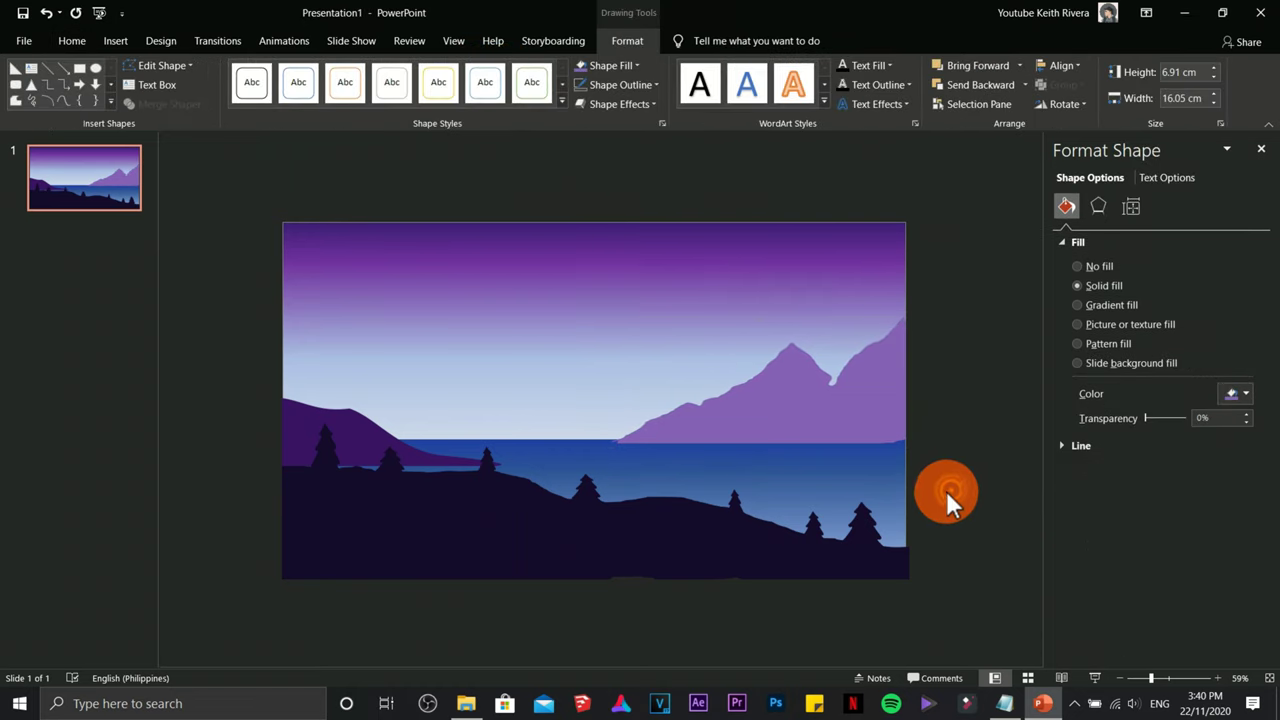
# Darken the trimmed mountain's fill to the custom purple #5D3F89.
pyautogui.click(790, 408)
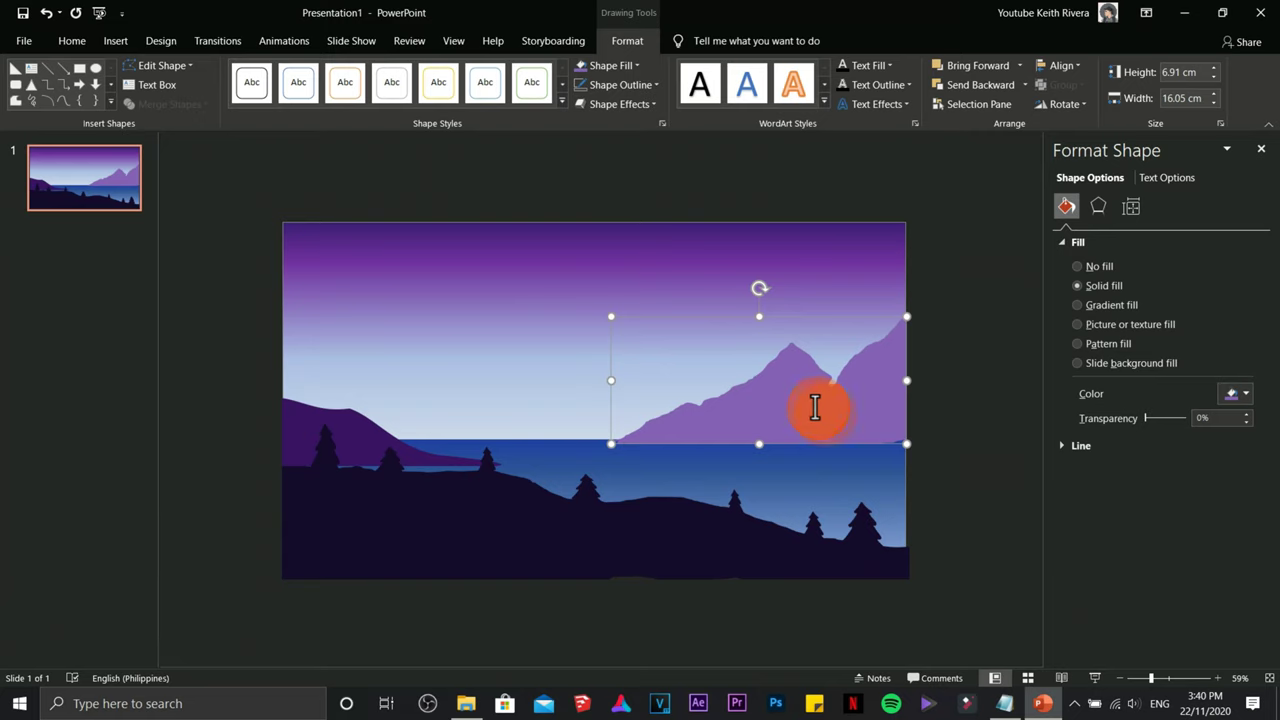
pyautogui.click(1241, 394)
pyautogui.click(1204, 574)
pyautogui.moveTo(660, 290); pyautogui.dragTo(665, 303)
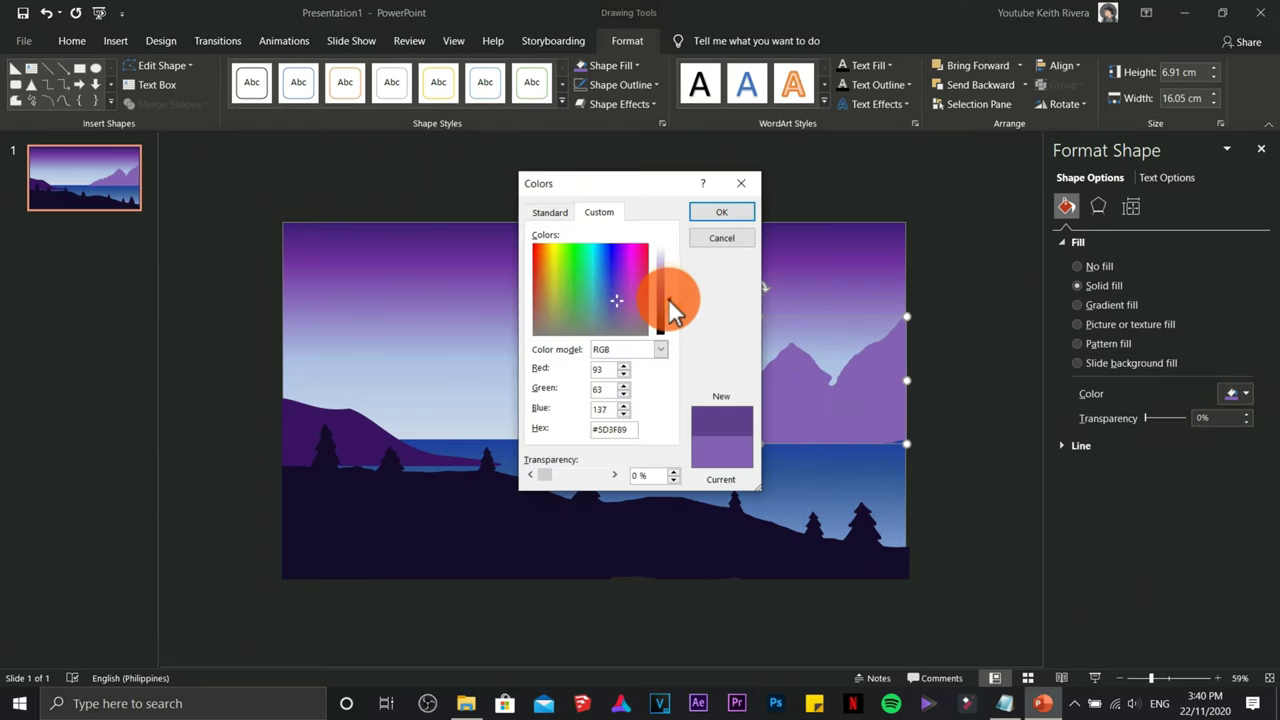
pyautogui.click(730, 211)
# Draw a freehand distant mountain range about 8.56 cm high and 33.55 cm wide along the horizon, starting beyond the slide's left edge.
pyautogui.click(115, 40)
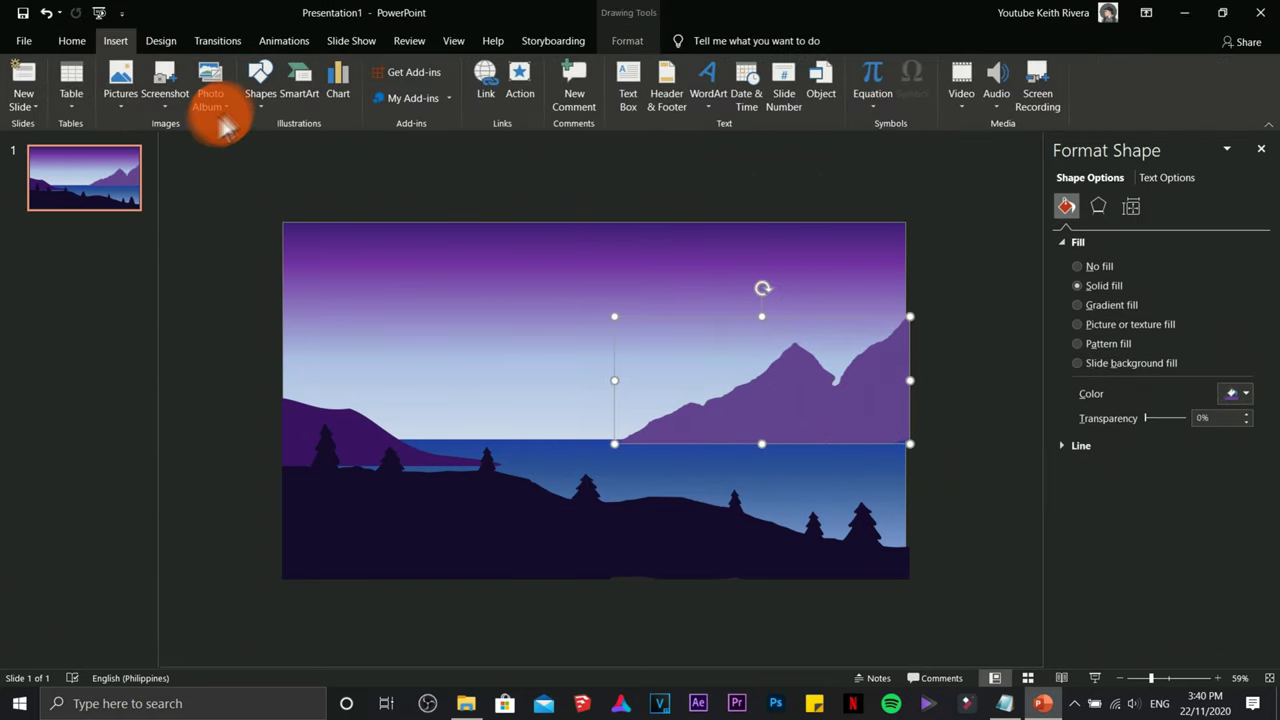
pyautogui.click(260, 93)
pyautogui.click(430, 197)
pyautogui.moveTo(862, 376)
pyautogui.mouseDown()
pyautogui.moveTo(578, 318)
pyautogui.moveTo(503, 365)
pyautogui.moveTo(366, 360)
pyautogui.moveTo(272, 405)
pyautogui.moveTo(436, 435)
pyautogui.moveTo(866, 463)
pyautogui.moveTo(886, 400)
pyautogui.mouseUp()
# Fill the distant mountain range with a light lavender sampled from the sky and send it to the back.
pyautogui.click(607, 65)
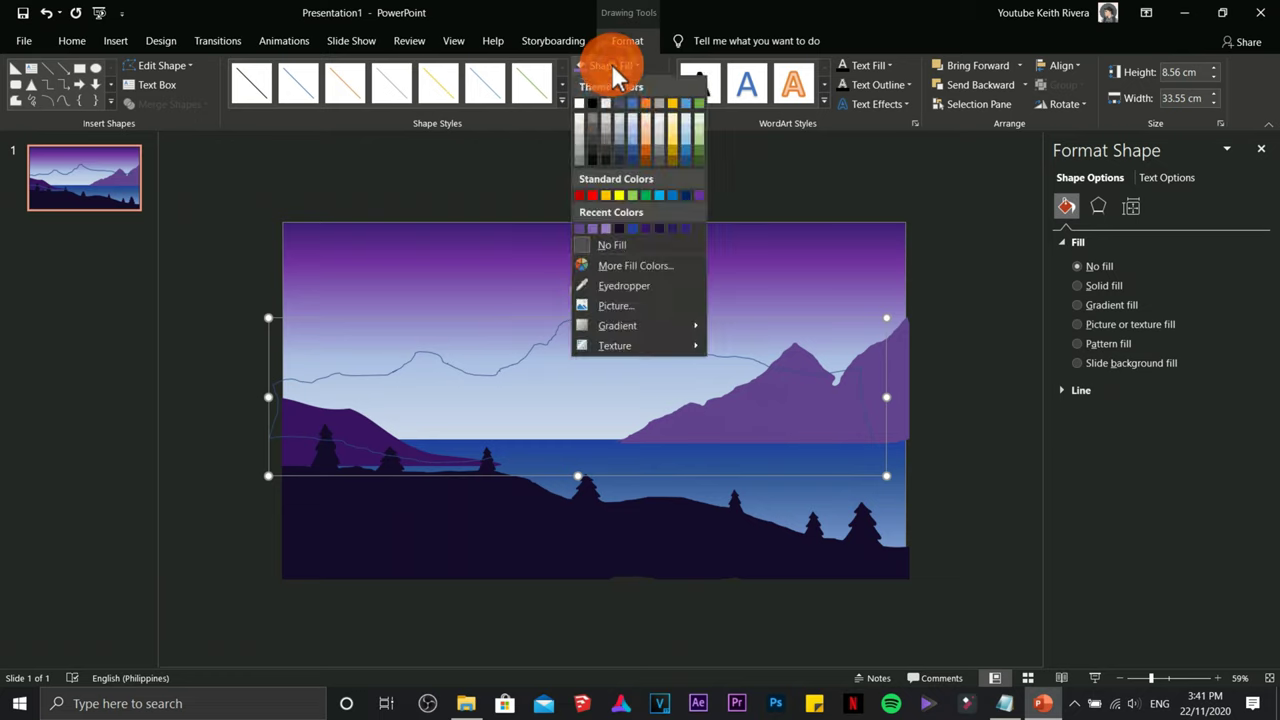
pyautogui.click(624, 286)
pyautogui.click(383, 338)
pyautogui.rightClick(571, 371)
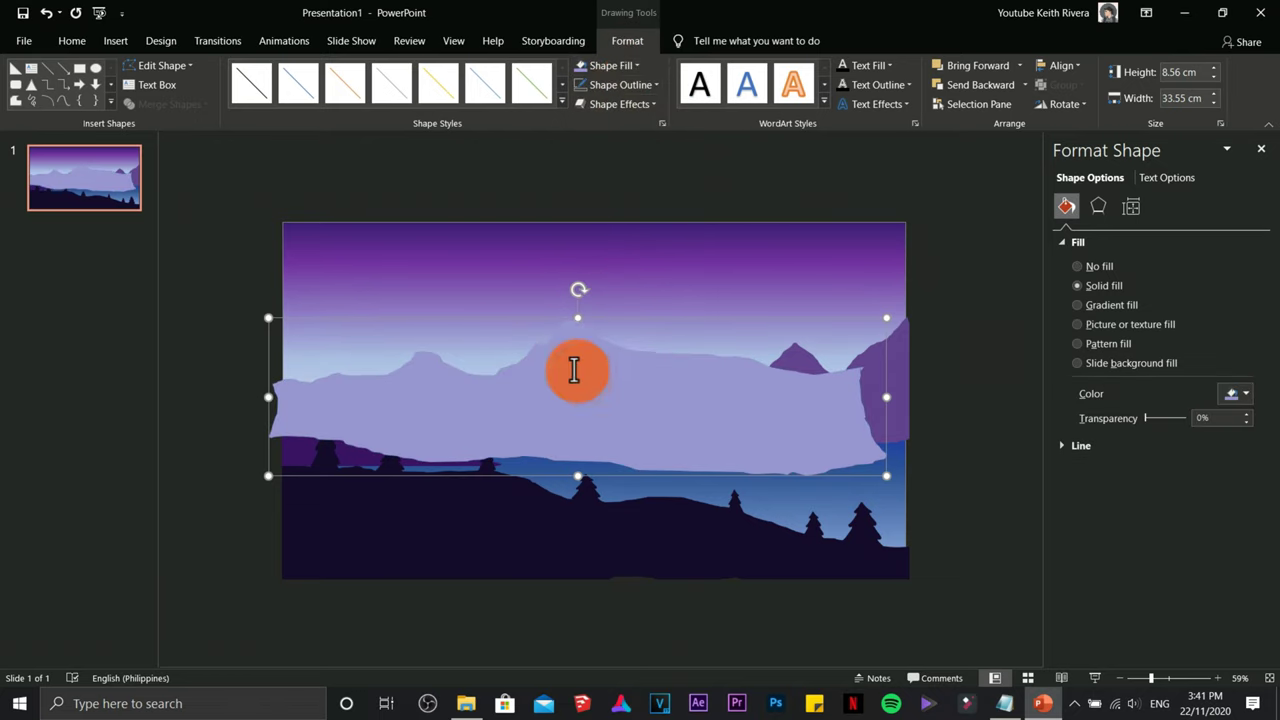
pyautogui.click(615, 192)
# Draw a rectangle over the distant mountain range from the slide's left edge and intersect the two shapes to trim the overhang.
pyautogui.click(79, 68)
pyautogui.moveTo(281, 283); pyautogui.dragTo(890, 460)
pyautogui.keyDown('shift'); pyautogui.click(275, 394); pyautogui.keyUp('shift')
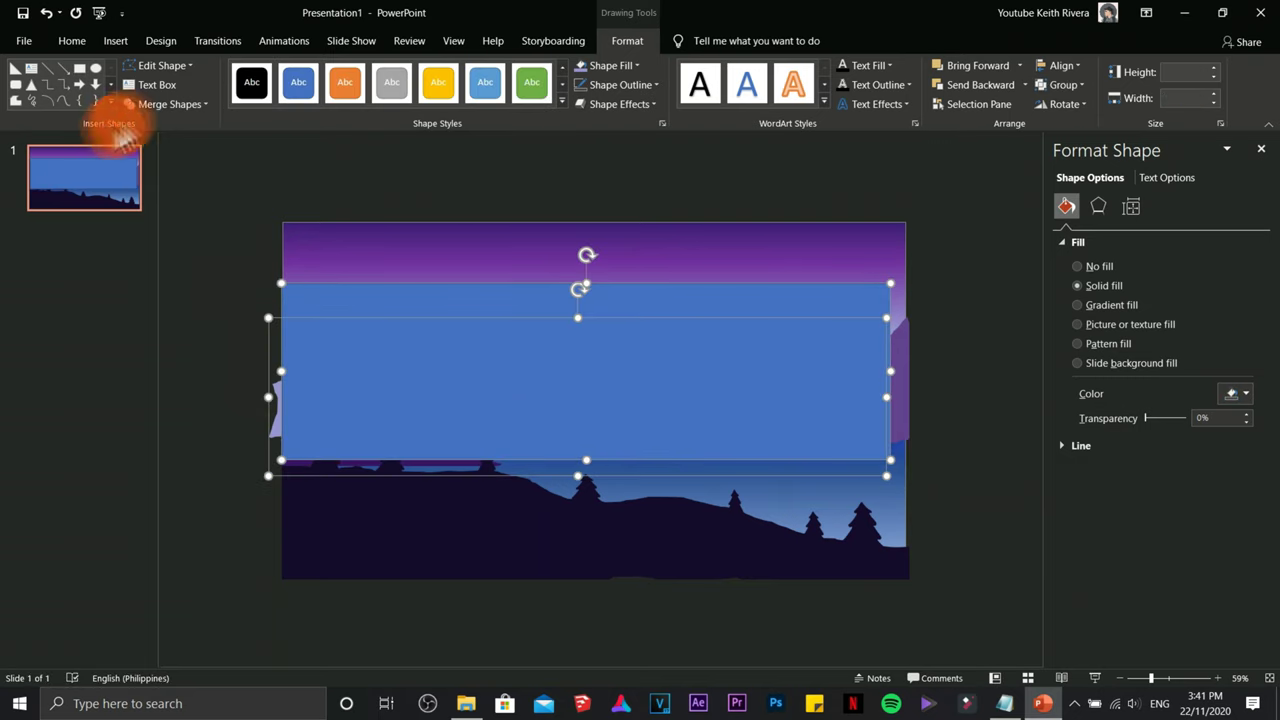
pyautogui.click(160, 104)
pyautogui.click(147, 180)
# Send the trimmed mountain range behind the sea and hills and give it a lavender fill without an outline.
pyautogui.rightClick(728, 420)
pyautogui.click(772, 238)
pyautogui.click(582, 66)
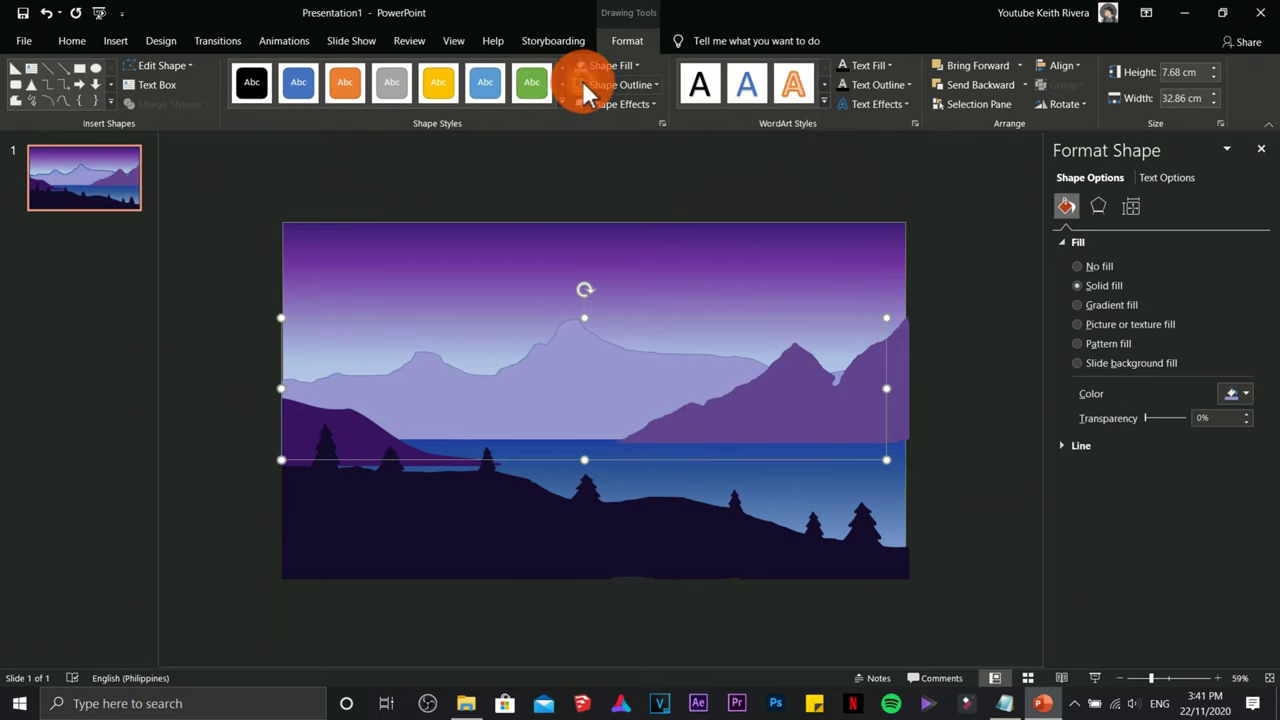
pyautogui.click(219, 314)
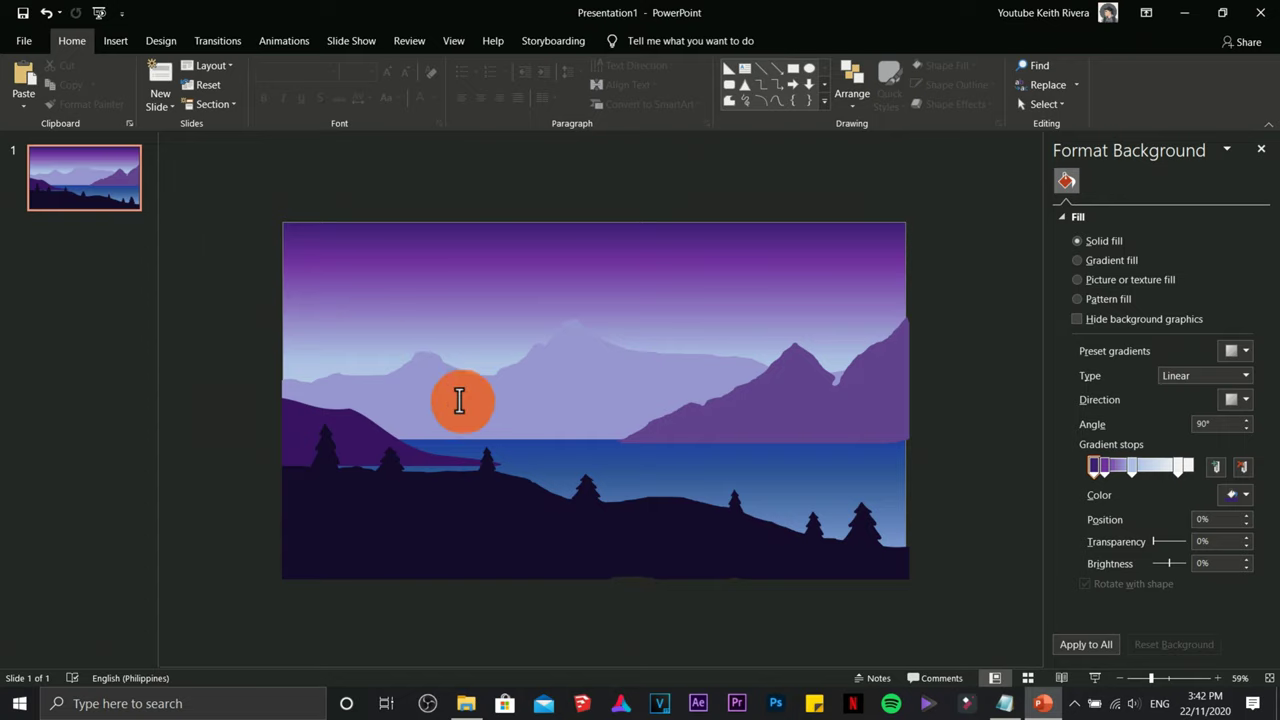
# Draw a tiny circle about 0.19 cm in diameter in the purple sky as a star.
pyautogui.click(117, 41)
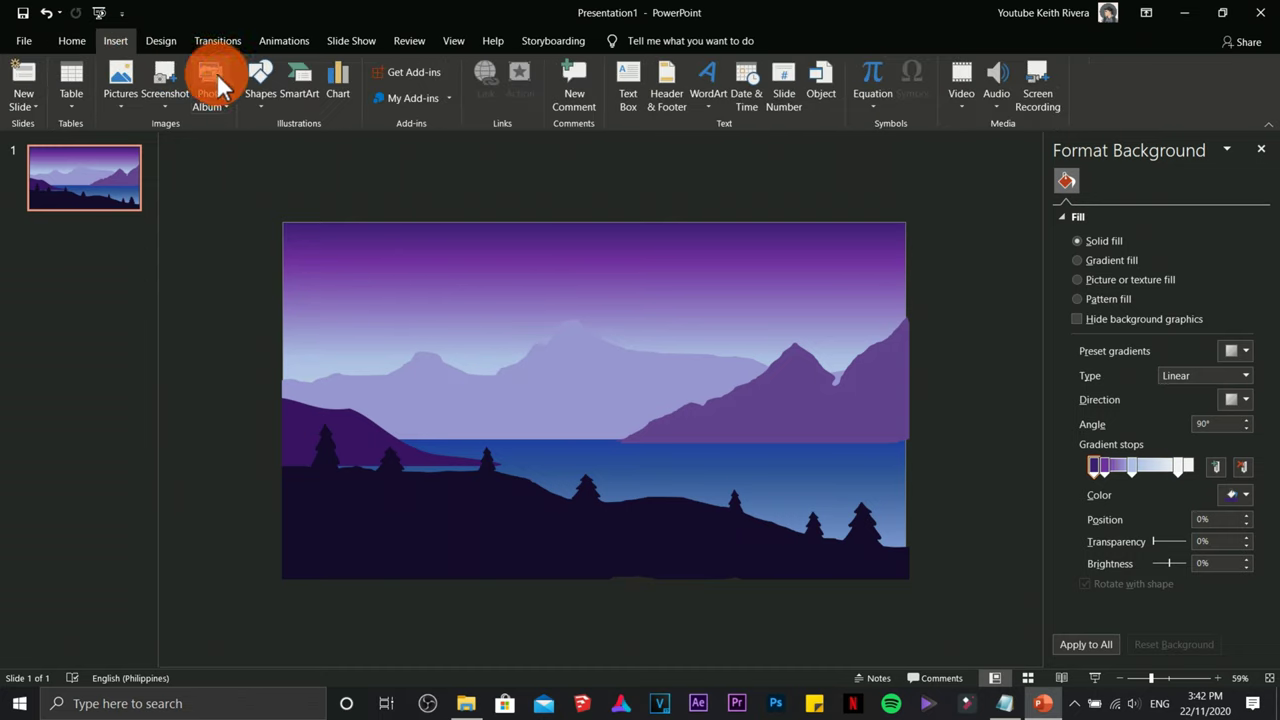
pyautogui.click(1186, 679)
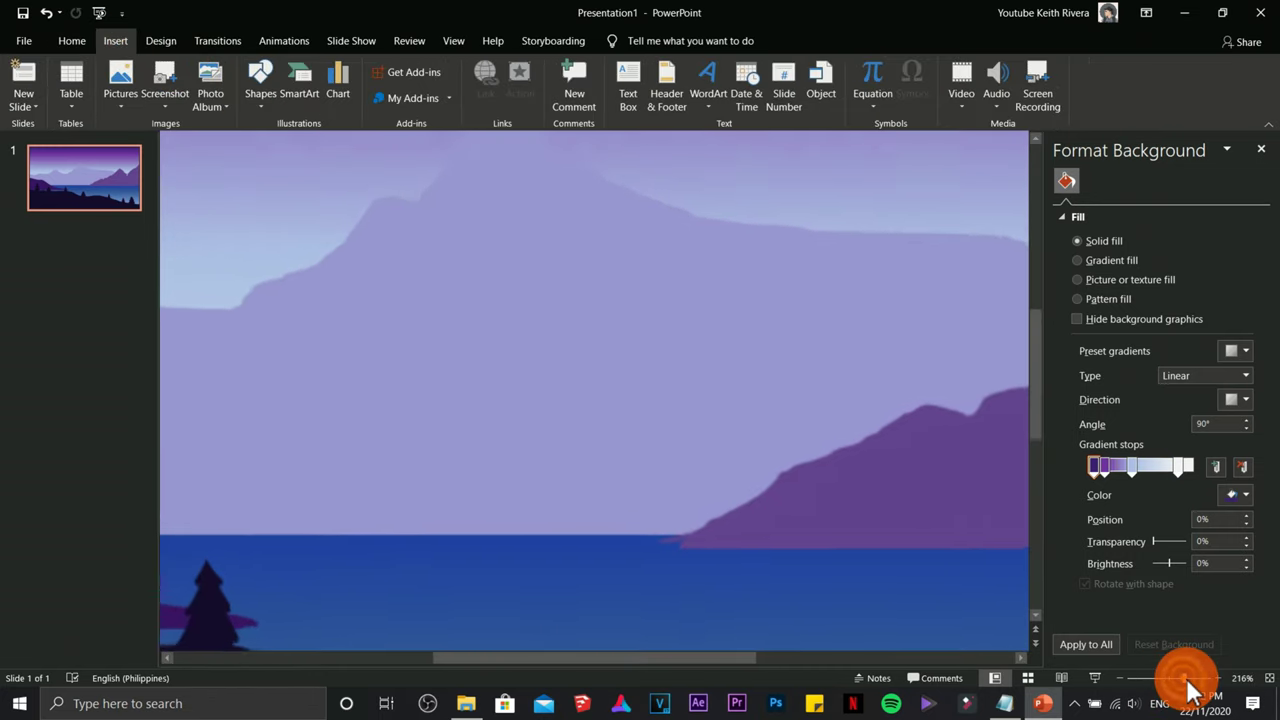
pyautogui.moveTo(1035, 348); pyautogui.dragTo(1018, 214)
pyautogui.click(267, 105)
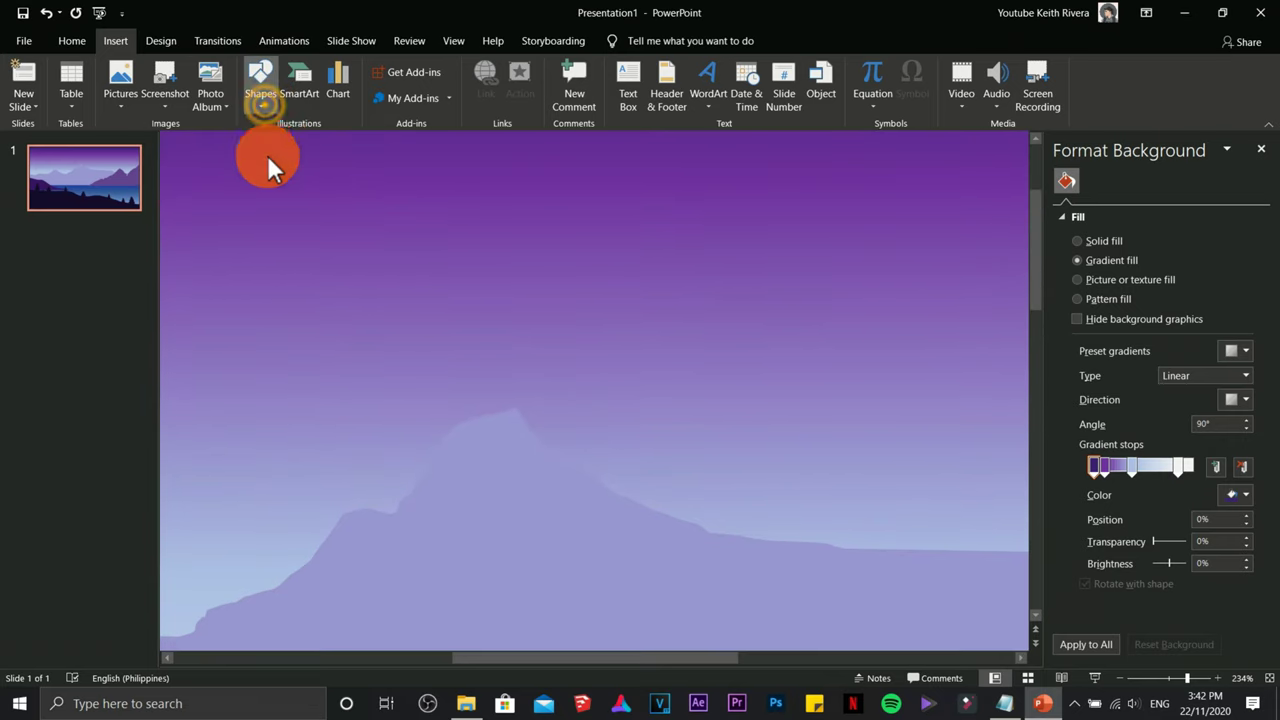
pyautogui.click(333, 140)
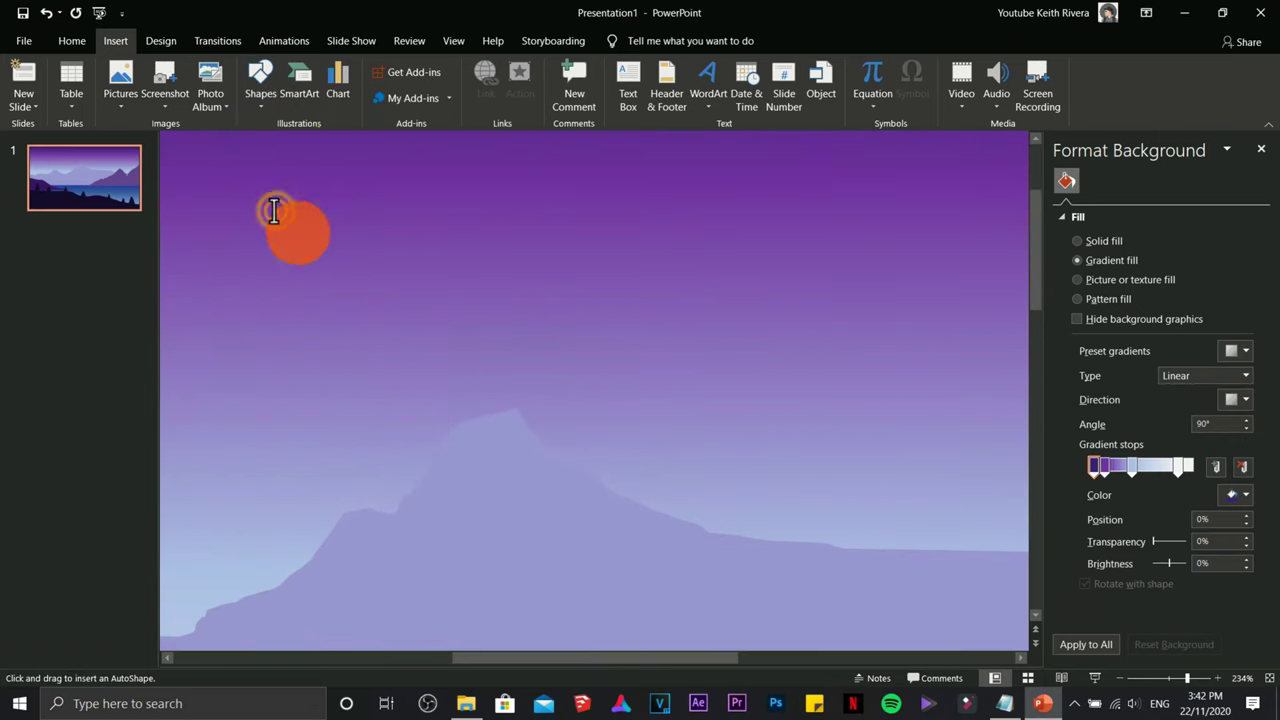
pyautogui.moveTo(274, 207); pyautogui.dragTo(293, 226)
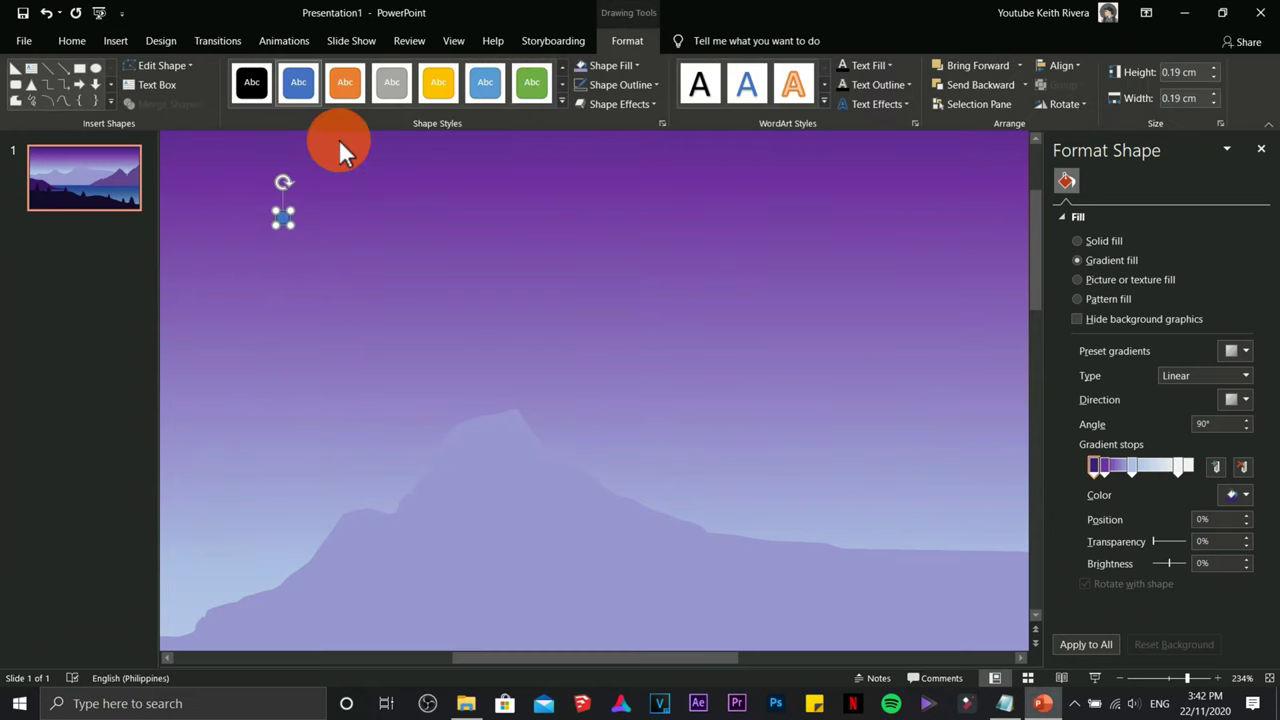
# Give the star circle a white fill without an outline and shift it slightly across the sky.
pyautogui.click(613, 63)
pyautogui.click(584, 99)
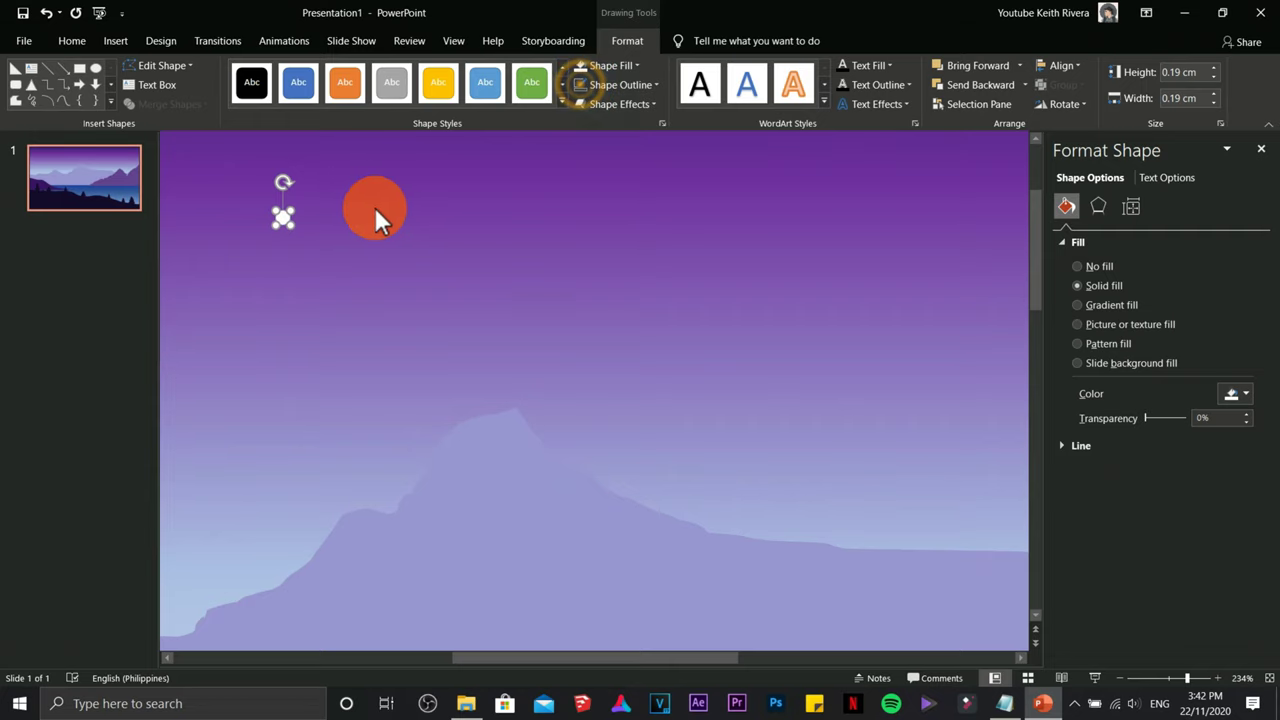
pyautogui.moveTo(283, 218); pyautogui.dragTo(343, 234)
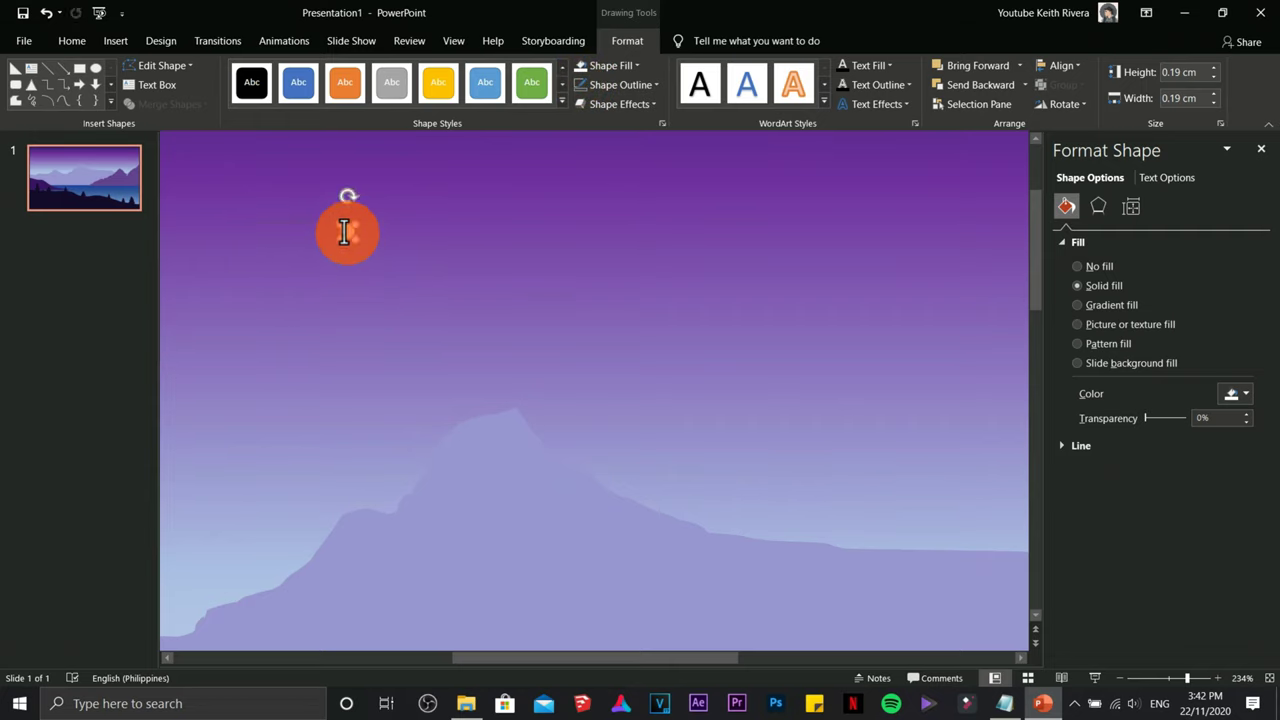
# Set the white star circle's formatting as the default for new shapes.
pyautogui.rightClick(343, 232)
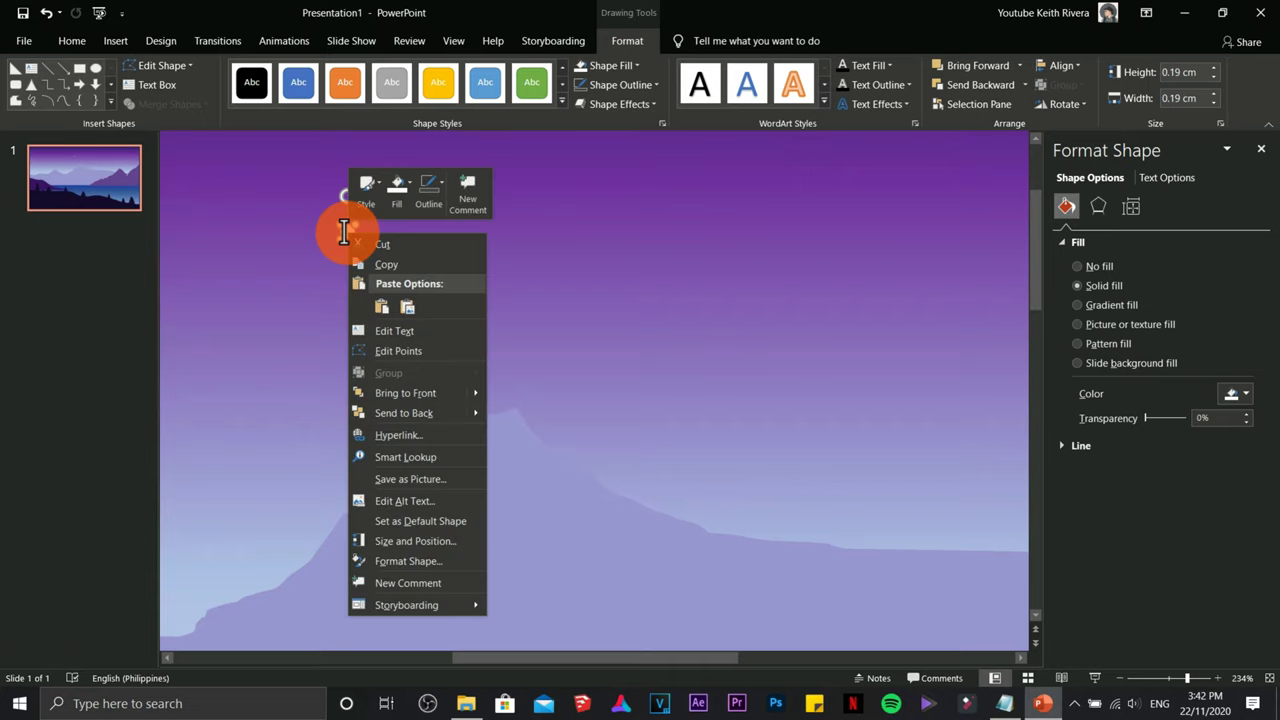
pyautogui.click(405, 520)
pyautogui.click(396, 376)
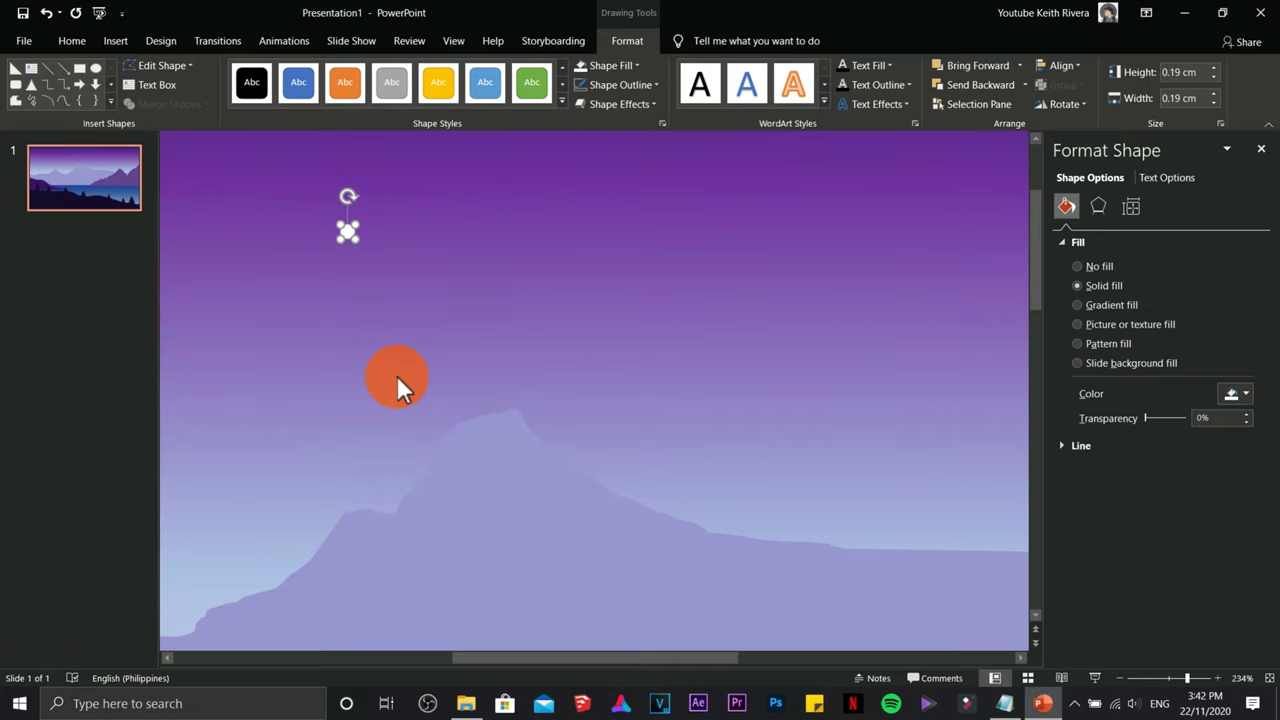
pyautogui.click(148, 86)
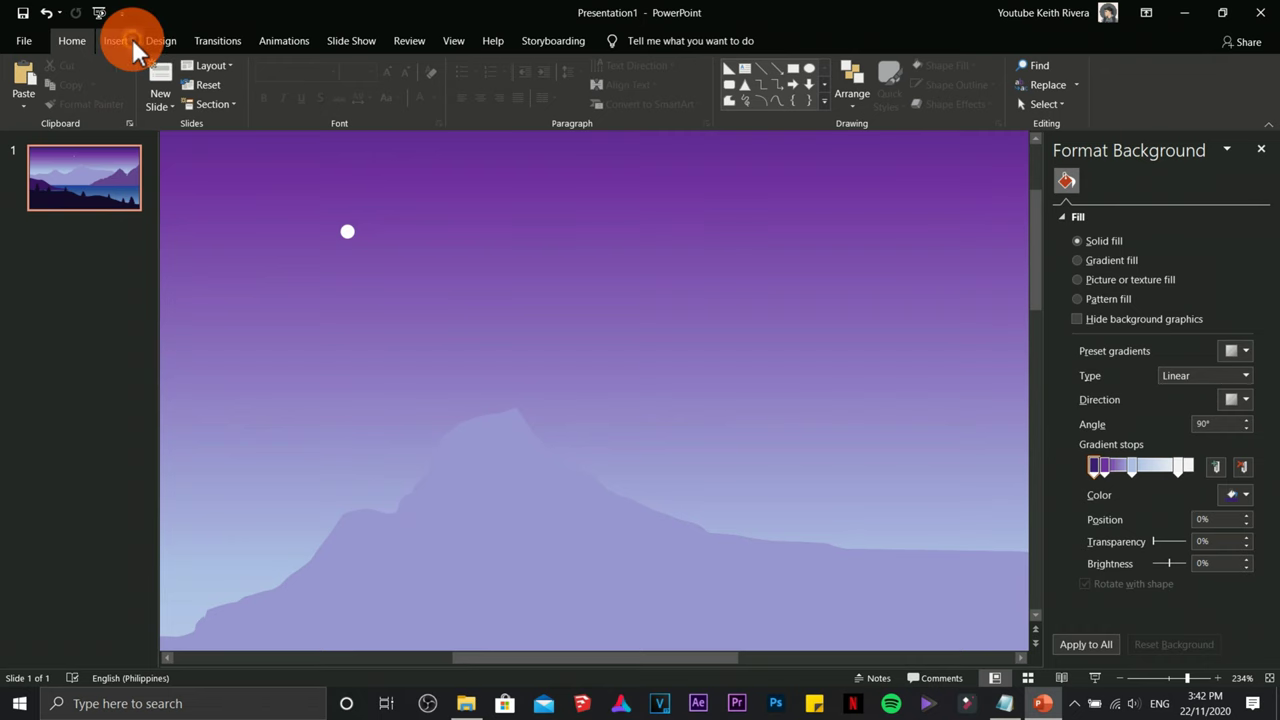
# Draw a second white star circle about 0.2 cm in diameter in the purple sky, to the right of the first.
pyautogui.click(132, 40)
pyautogui.click(260, 95)
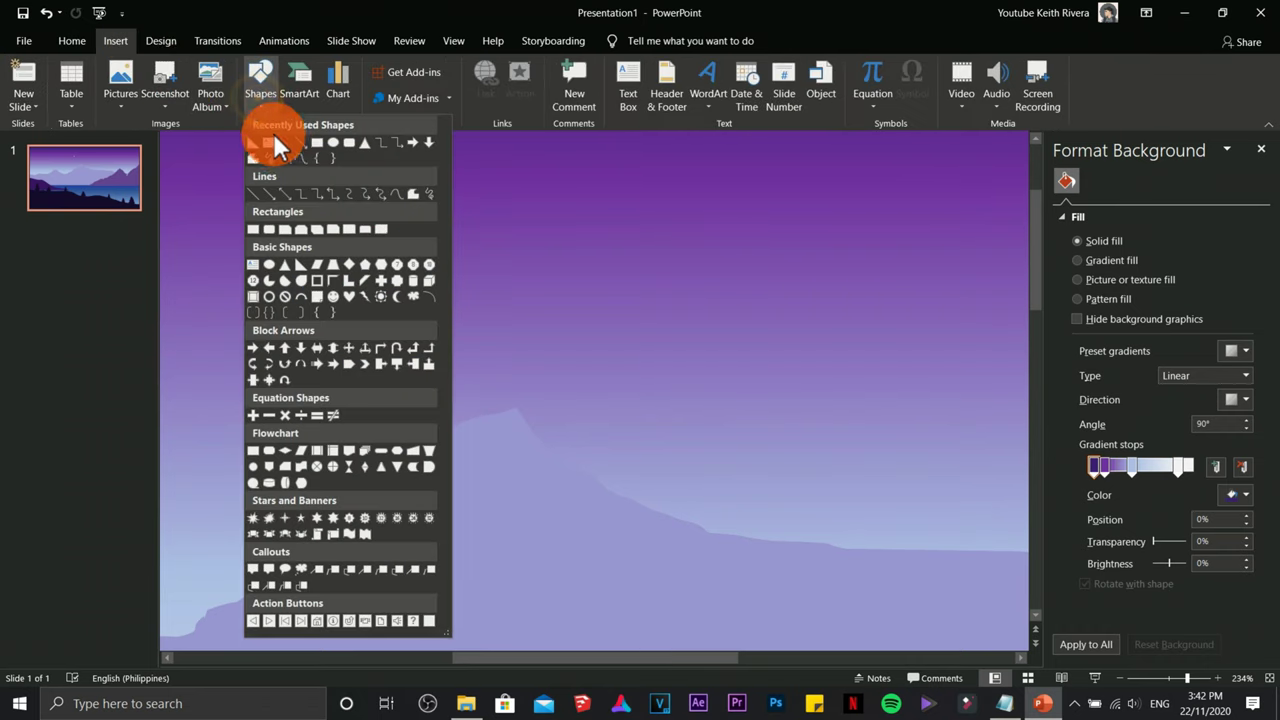
pyautogui.click(333, 141)
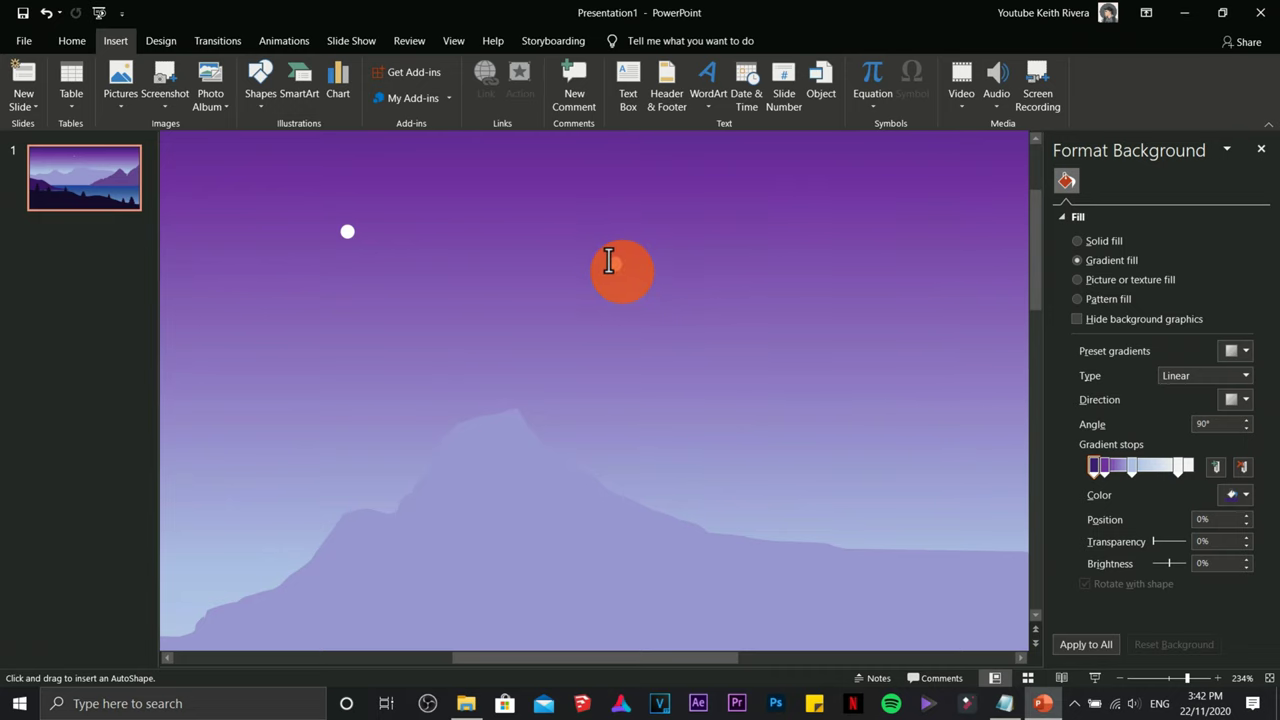
pyautogui.moveTo(608, 257); pyautogui.dragTo(623, 270)
pyautogui.click(689, 283)
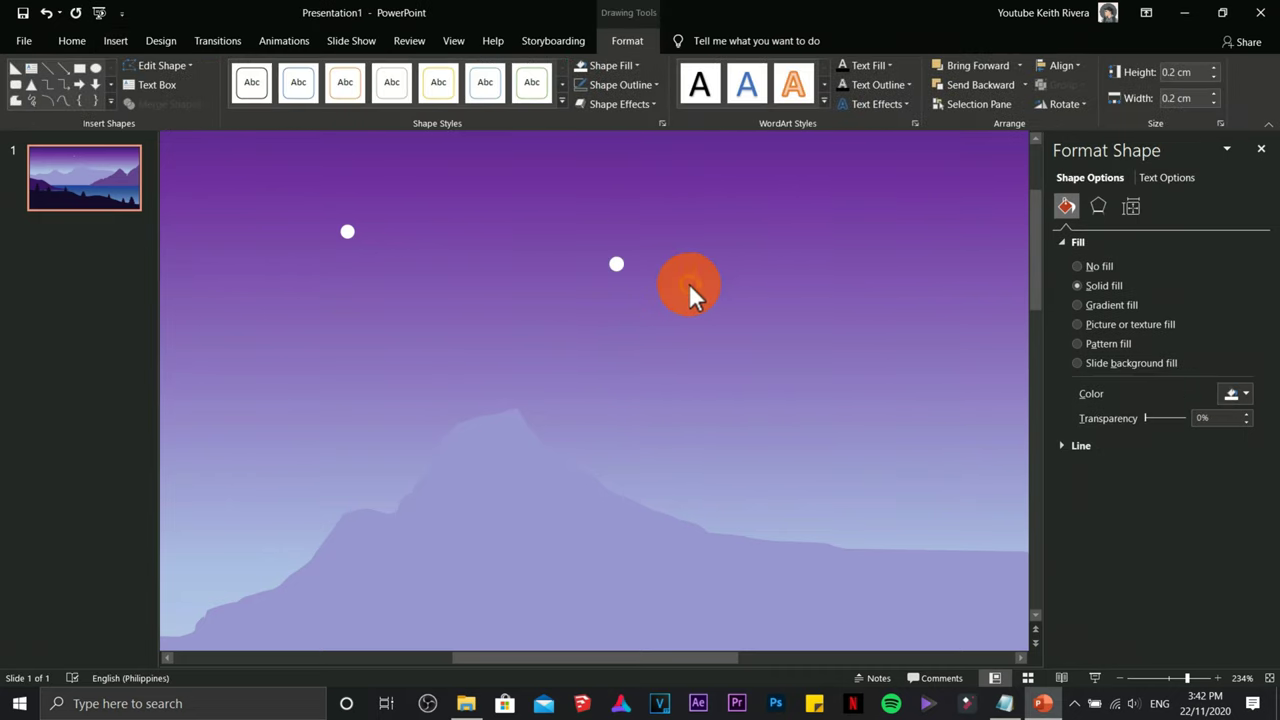
pyautogui.click(124, 38)
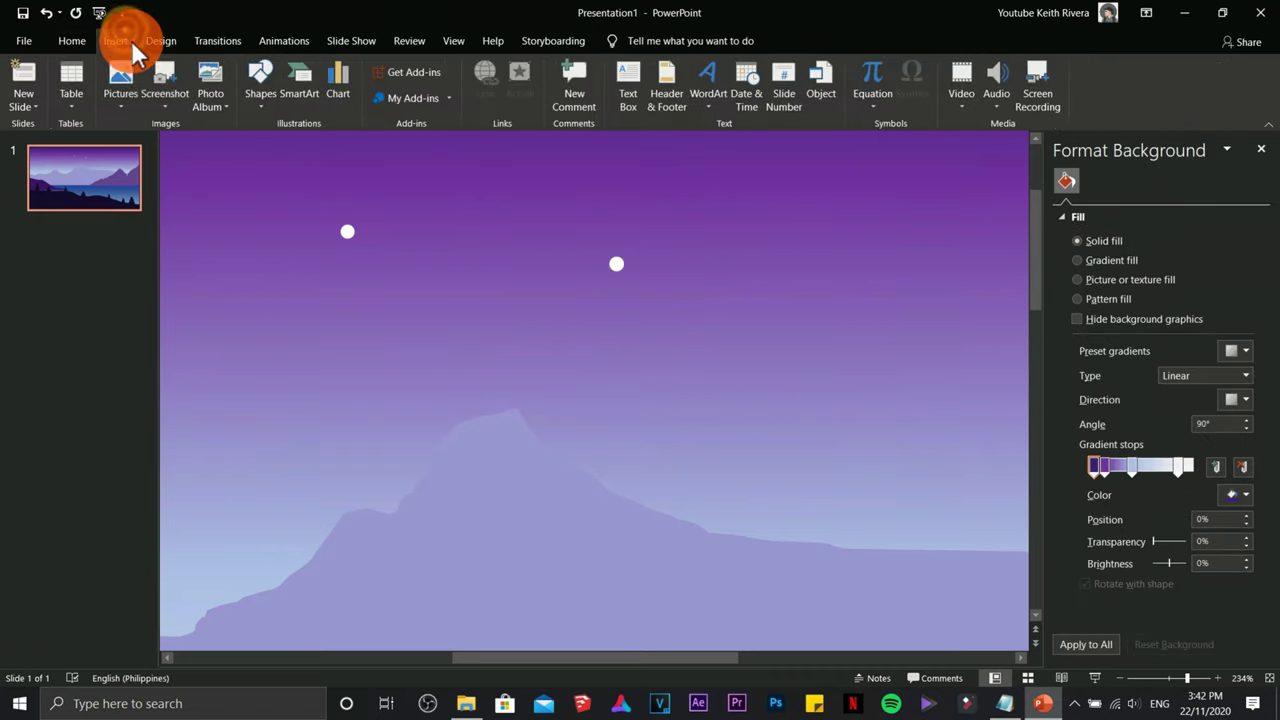
pyautogui.click(263, 99)
pyautogui.click(332, 141)
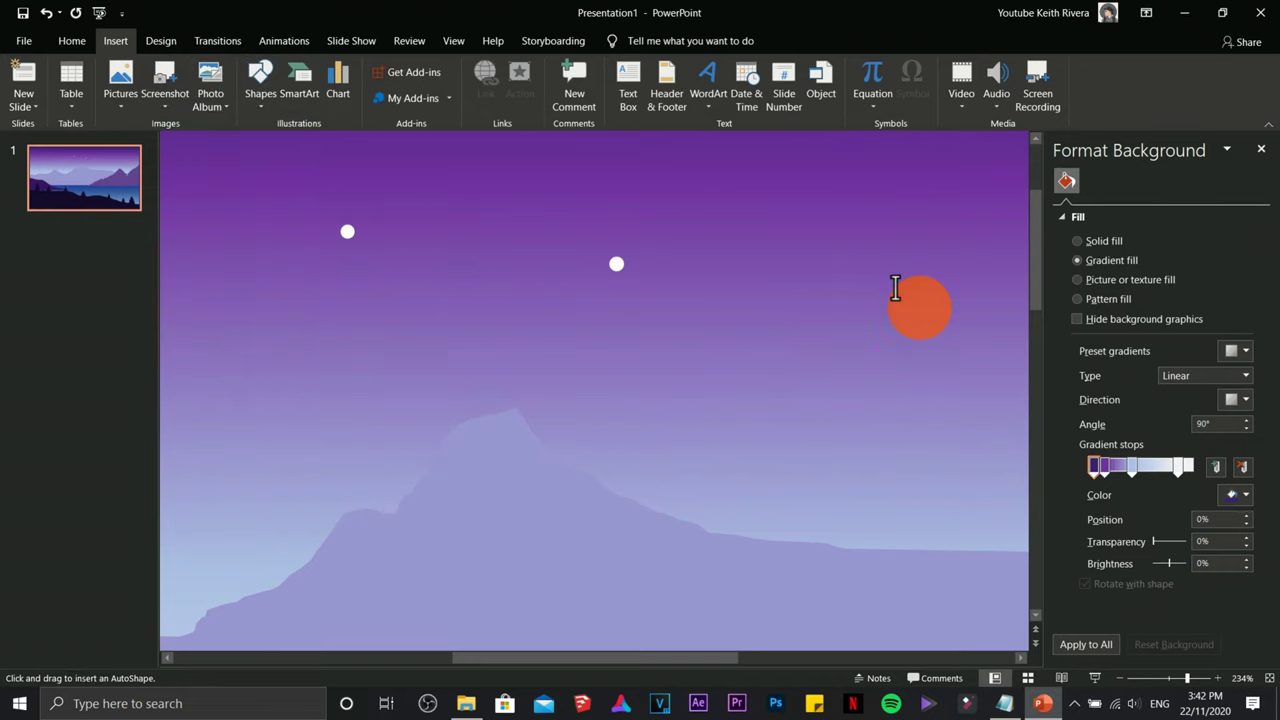
pyautogui.moveTo(929, 311); pyautogui.dragTo(942, 327)
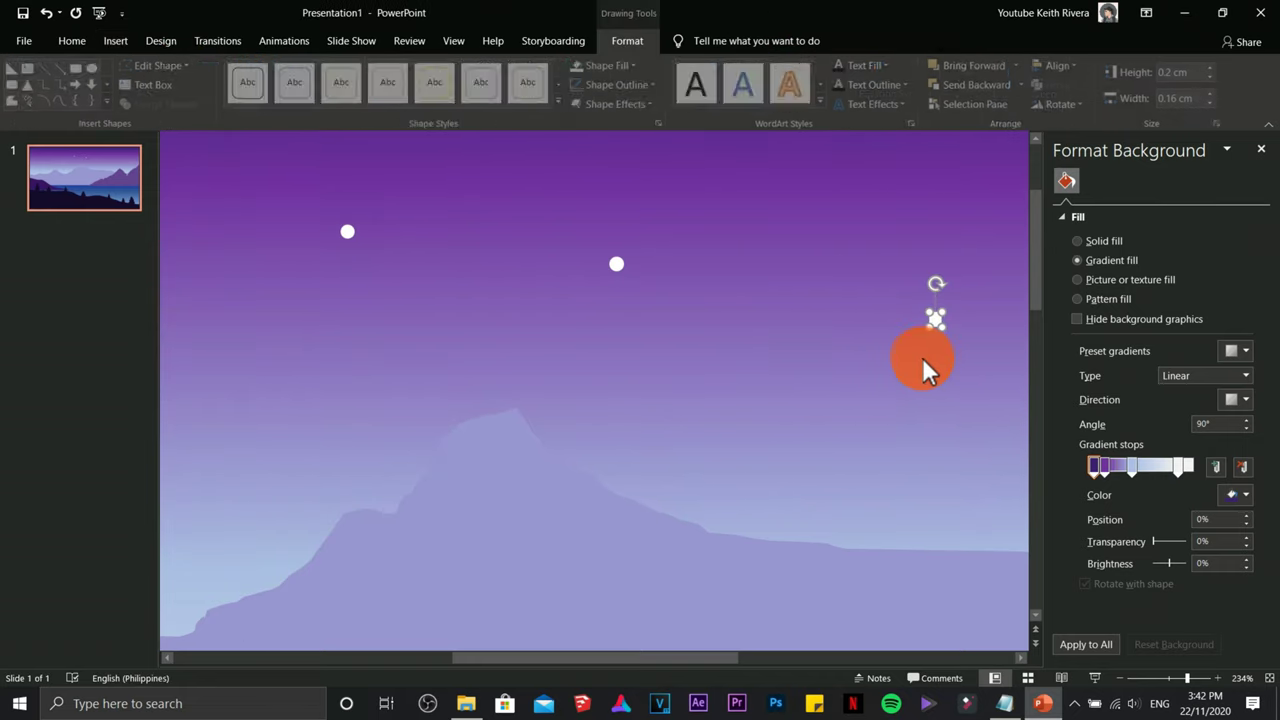
pyautogui.hotkey('ctrl', 'z')
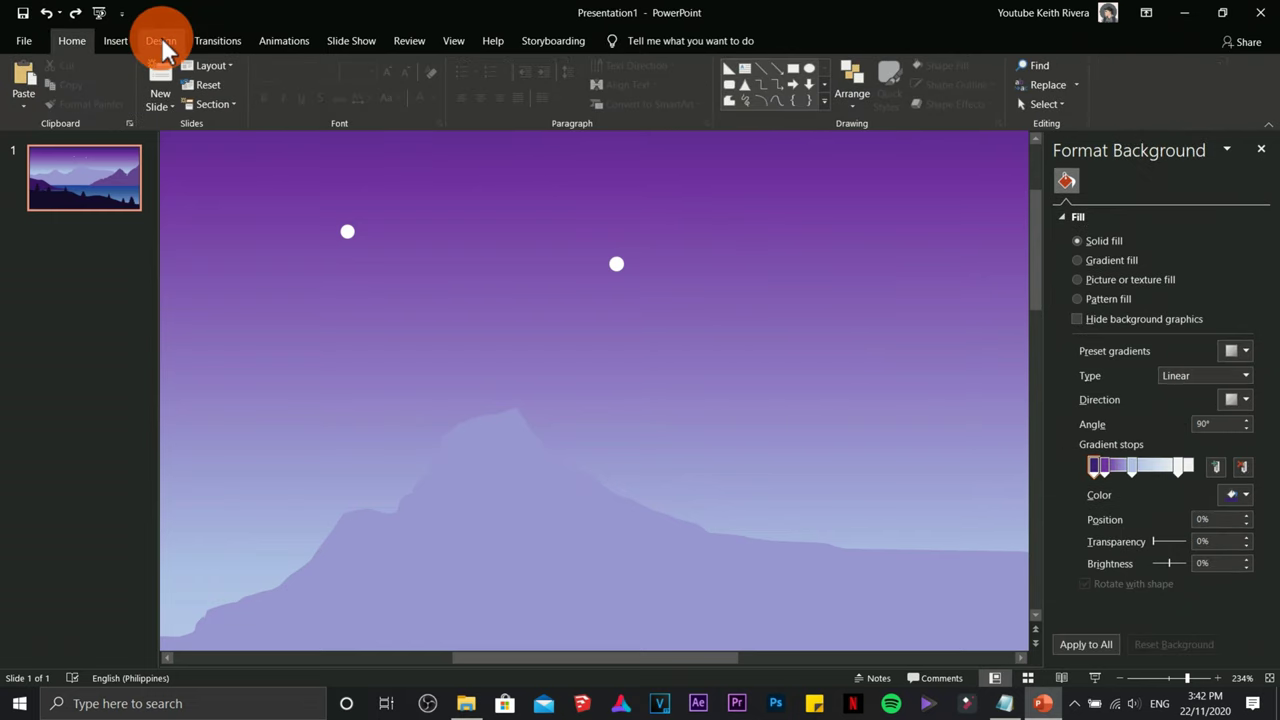
# Add more tiny white star circles and scatter them across the purple sky.
pyautogui.click(115, 41)
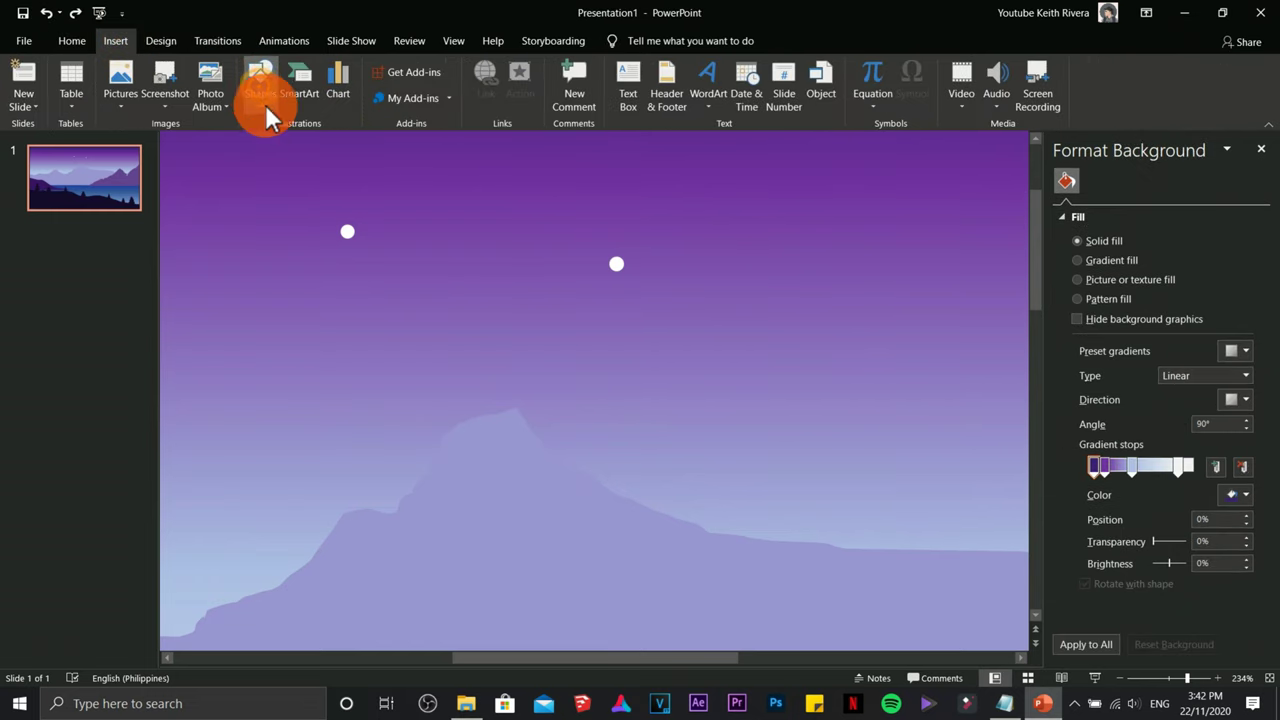
pyautogui.click(261, 99)
pyautogui.click(335, 142)
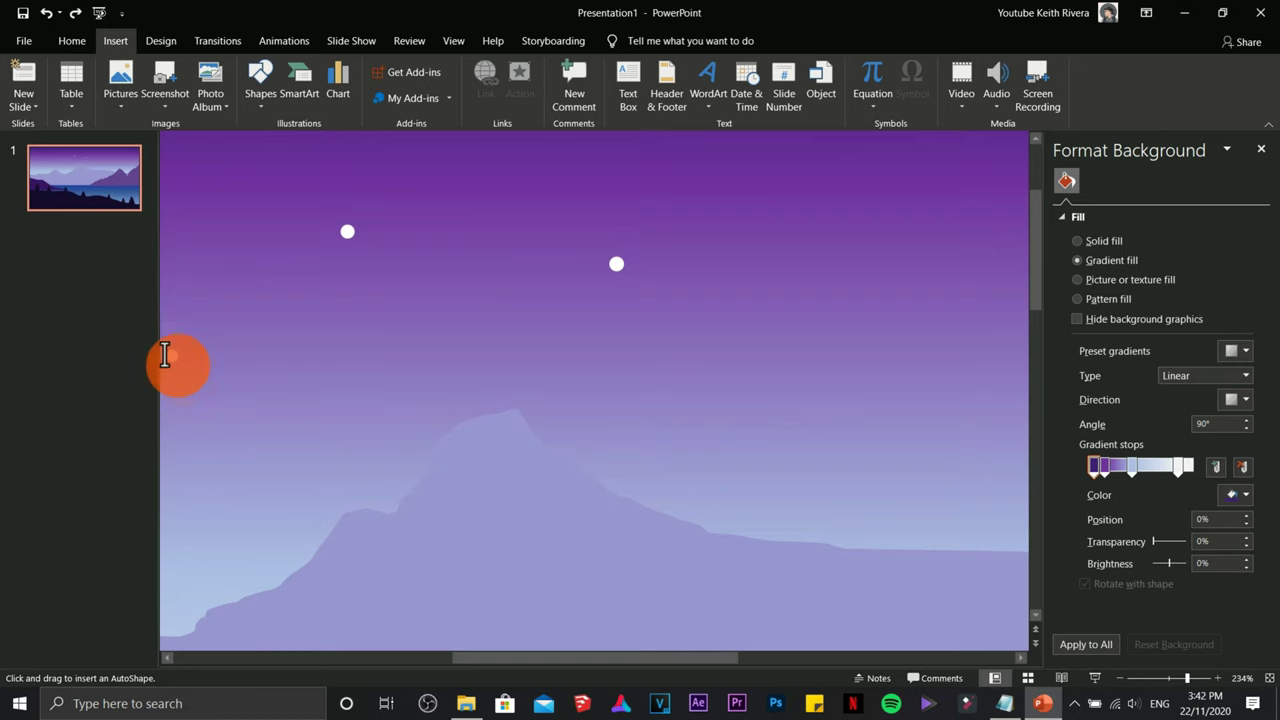
pyautogui.click(166, 355)
pyautogui.click(1164, 678)
pyautogui.click(683, 239)
pyautogui.moveTo(683, 239); pyautogui.dragTo(235, 191)
pyautogui.click(712, 263)
pyautogui.click(696, 251)
pyautogui.click(250, 222)
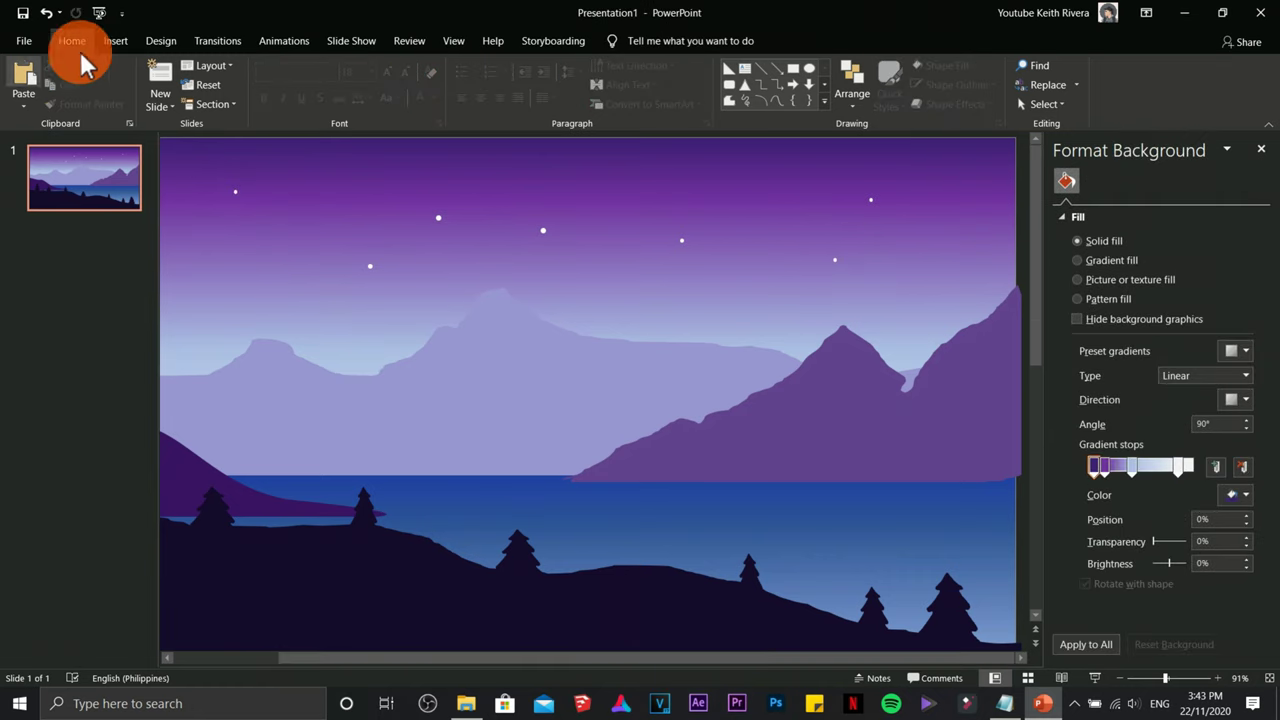
# Draw a white moon circle about 2.39 cm in diameter in the sky above the right-hand mountains.
pyautogui.click(115, 40)
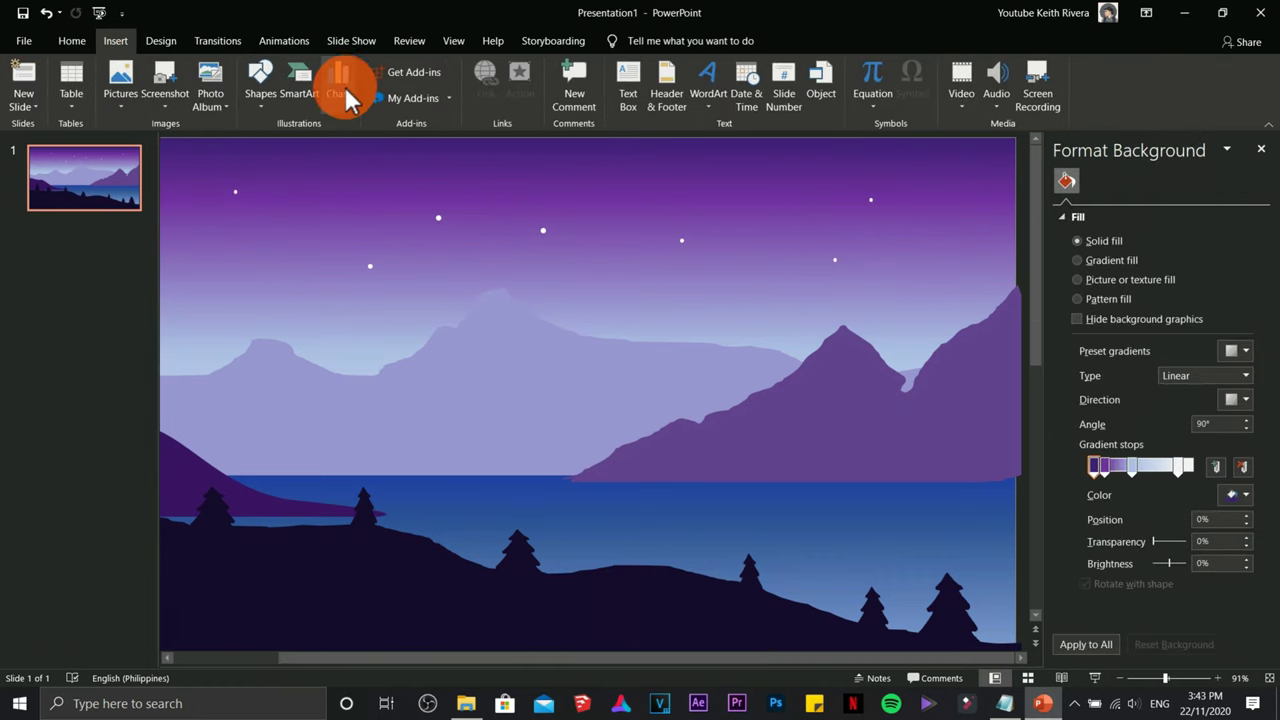
pyautogui.click(258, 100)
pyautogui.click(334, 142)
pyautogui.click(748, 212)
pyautogui.moveTo(811, 273); pyautogui.dragTo(722, 279)
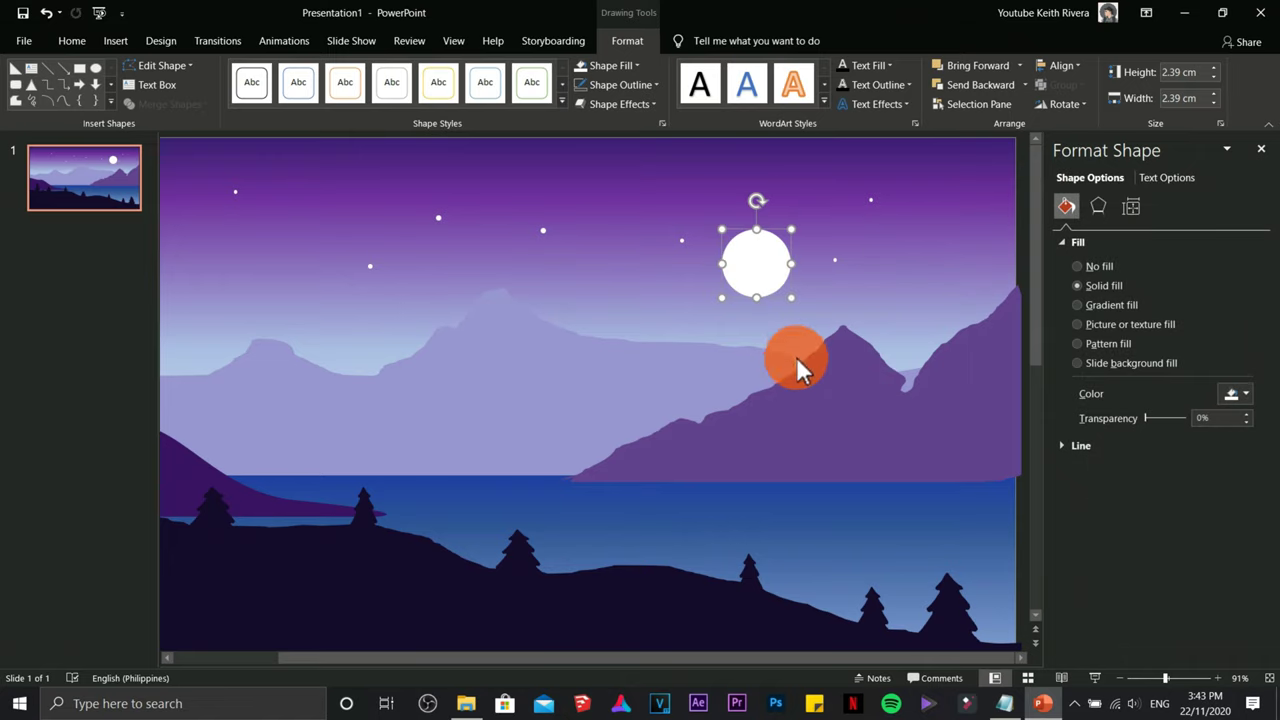
# Nudge the moon slightly in the sky and give it a light grey glow.
pyautogui.click(630, 107)
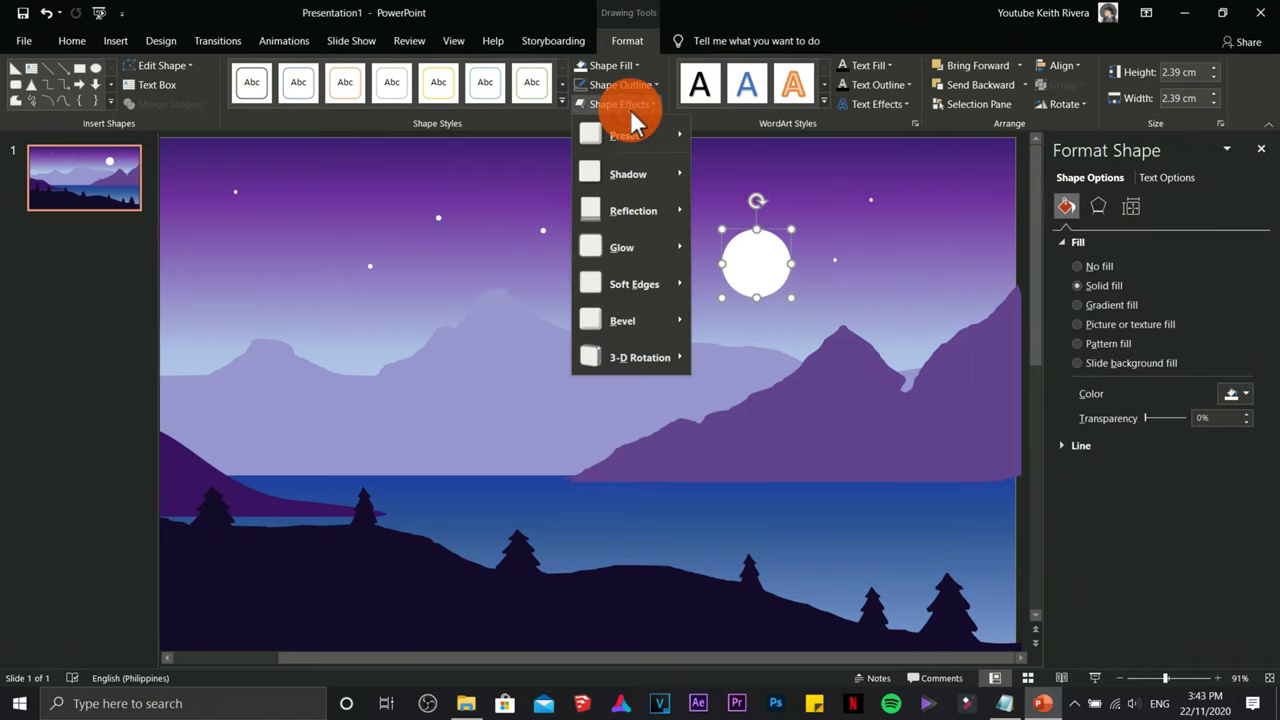
pyautogui.moveTo(680, 250)
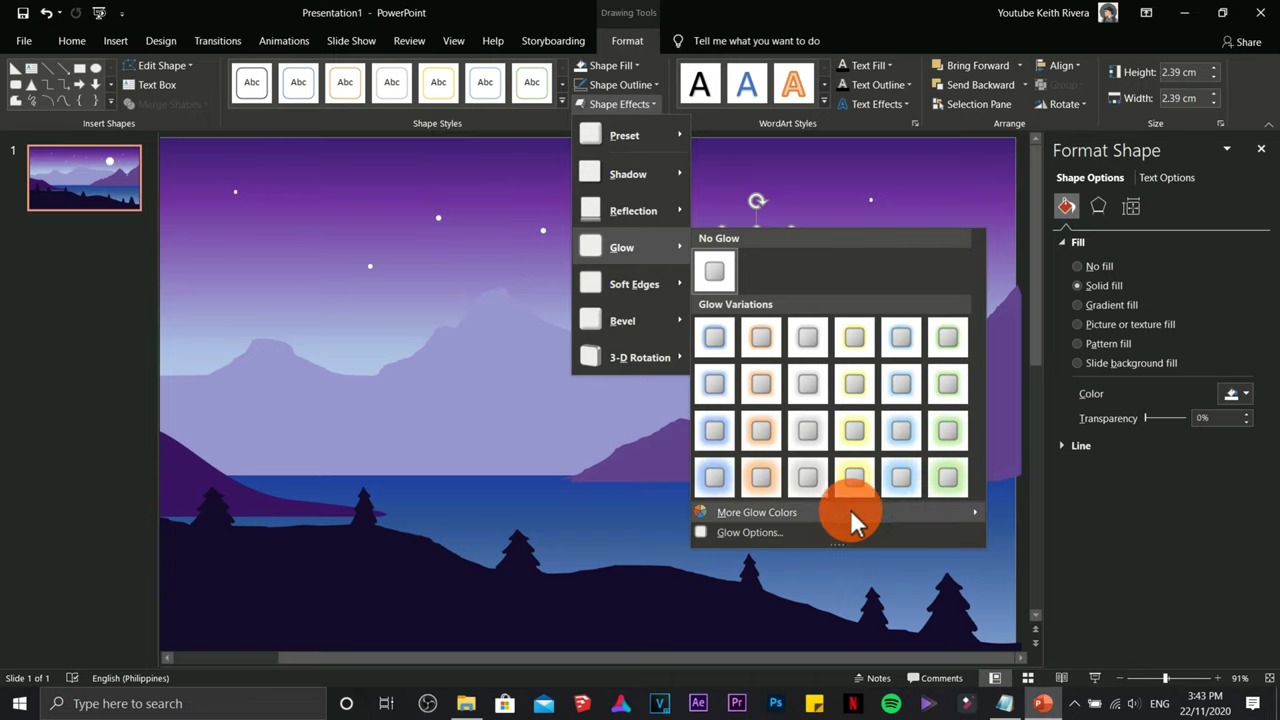
pyautogui.click(814, 167)
pyautogui.click(766, 244)
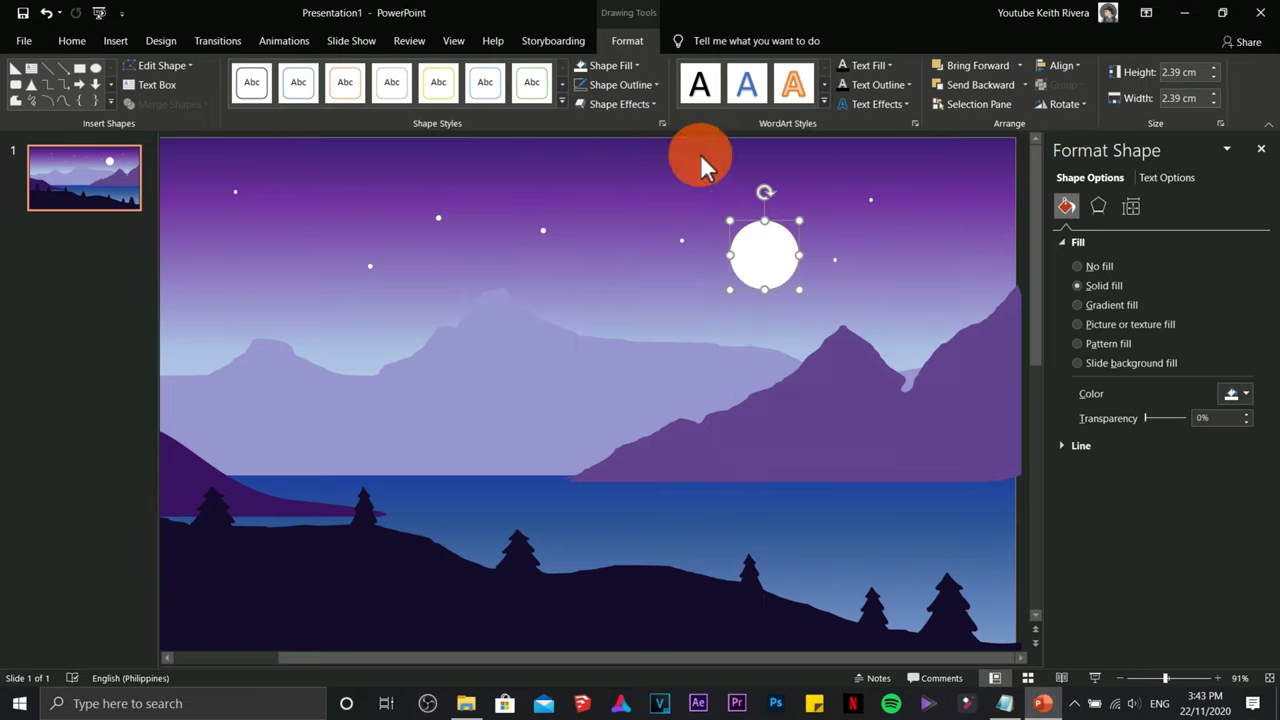
pyautogui.click(649, 104)
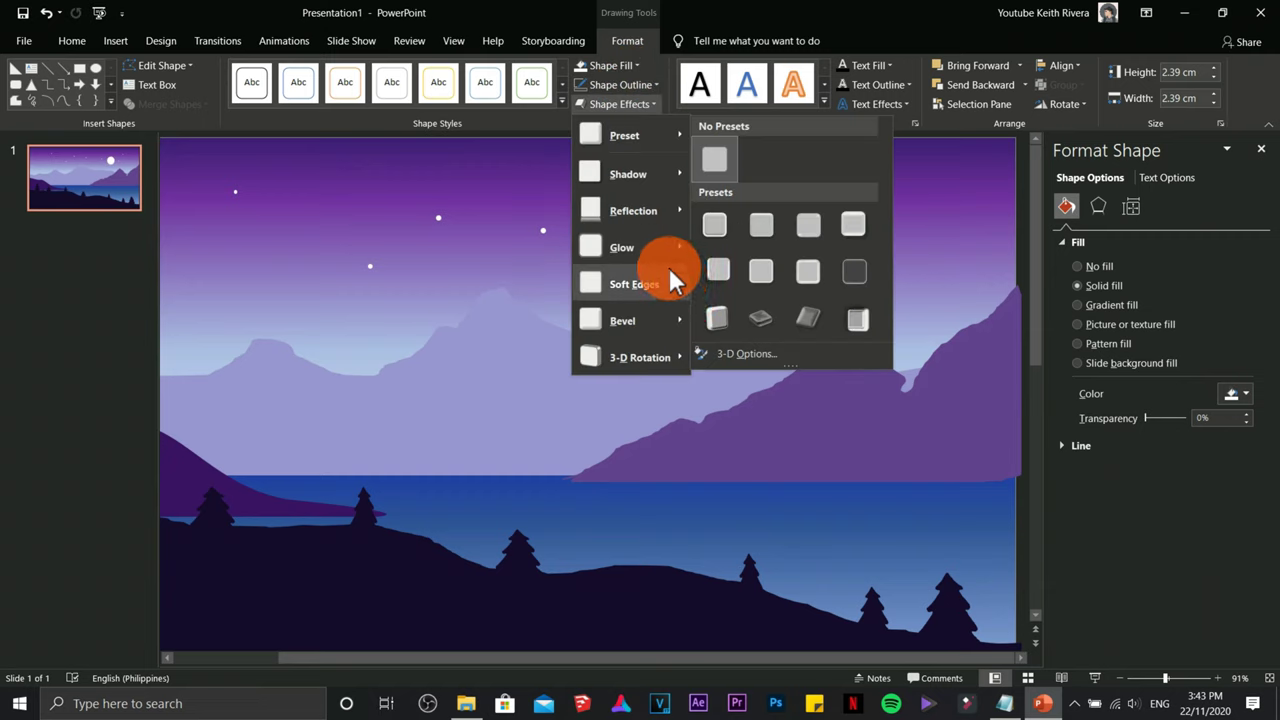
pyautogui.moveTo(860, 508)
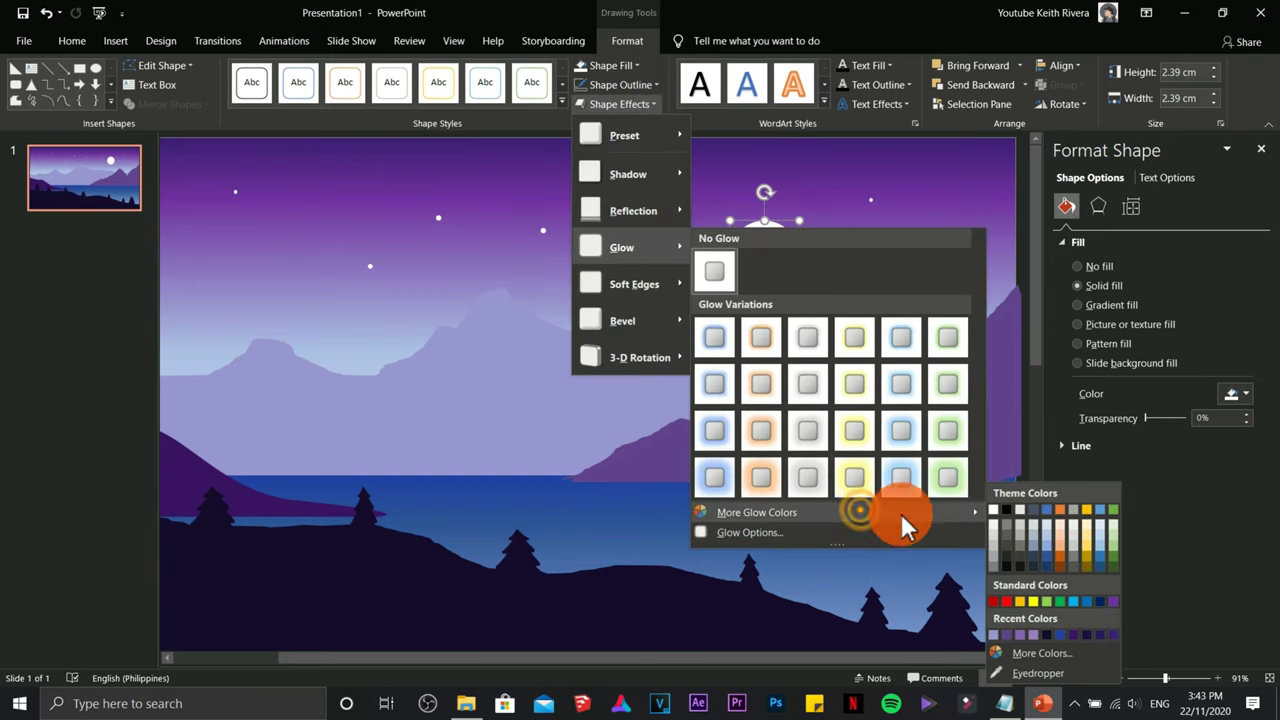
pyautogui.click(1016, 510)
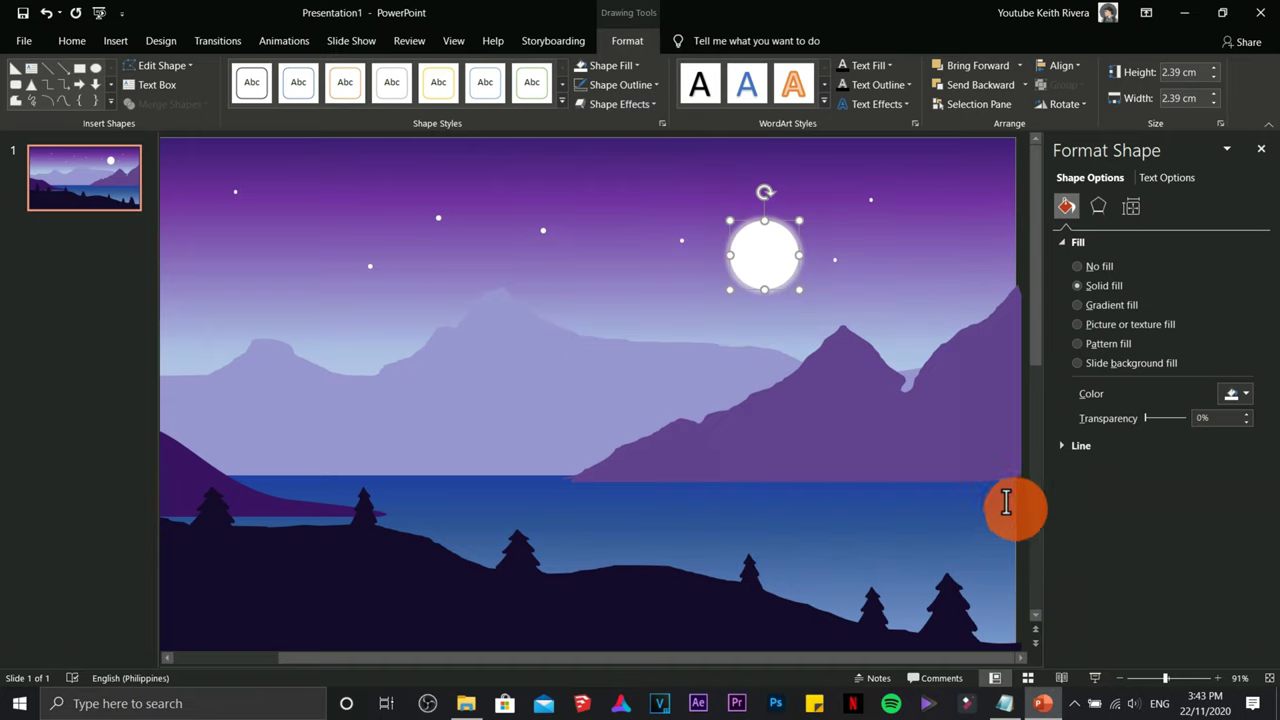
# Enlarge the moon's glow through the glow options and shift the moon slightly lower in the sky.
pyautogui.click(651, 105)
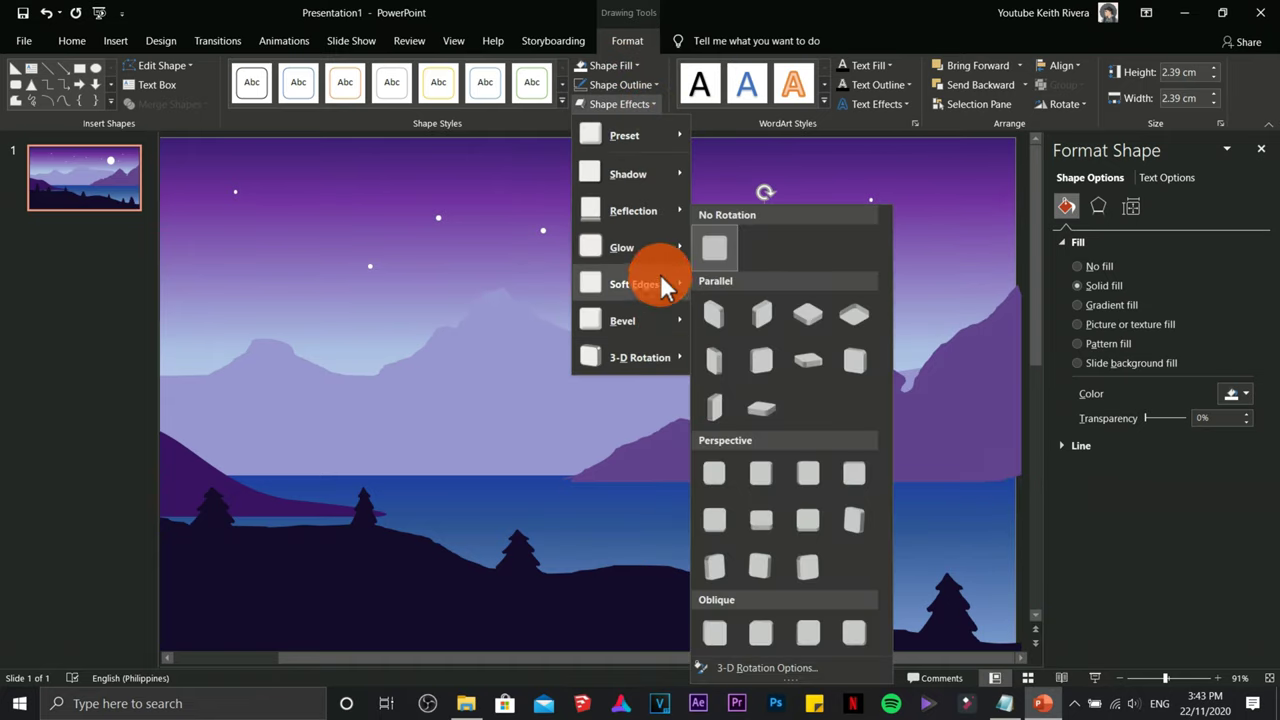
pyautogui.moveTo(663, 250)
pyautogui.click(769, 530)
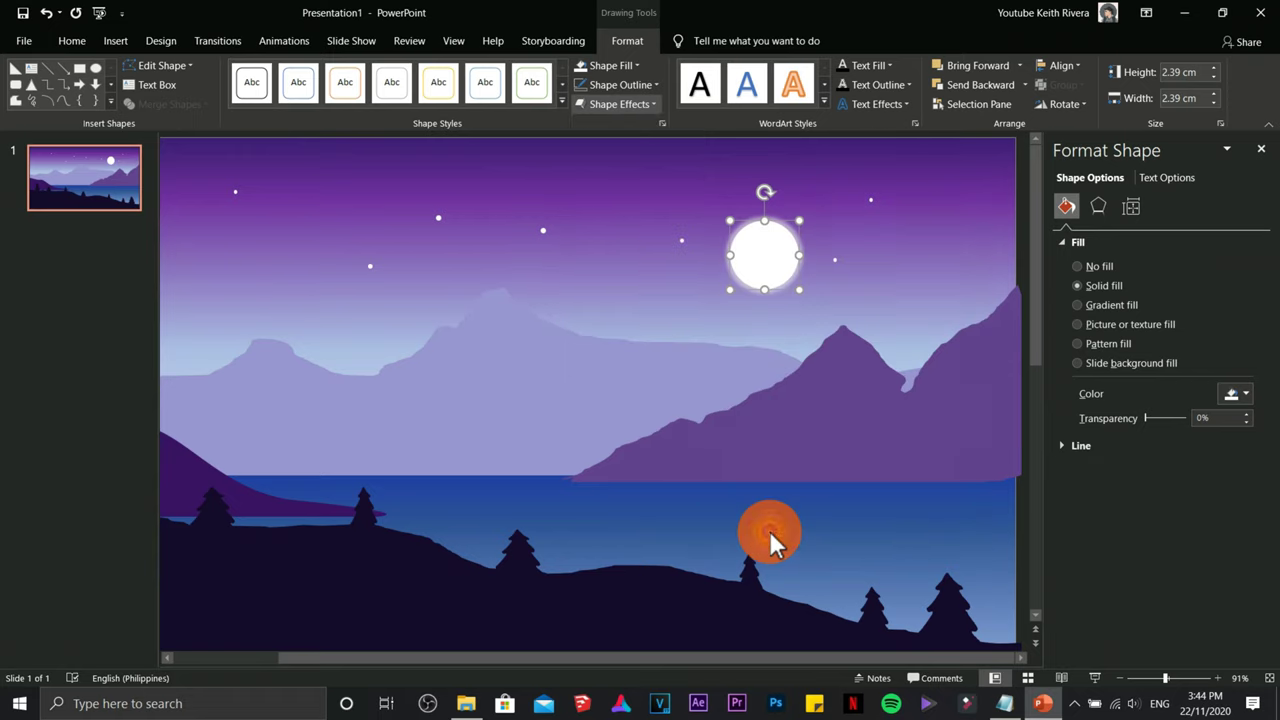
pyautogui.moveTo(1138, 356)
pyautogui.mouseDown()
pyautogui.moveTo(1151, 376)
pyautogui.moveTo(1125, 373)
pyautogui.moveTo(1141, 379)
pyautogui.mouseUp()
pyautogui.moveTo(766, 255)
pyautogui.mouseDown()
pyautogui.moveTo(777, 286)
pyautogui.moveTo(765, 272)
pyautogui.mouseUp()
pyautogui.click(1261, 148)
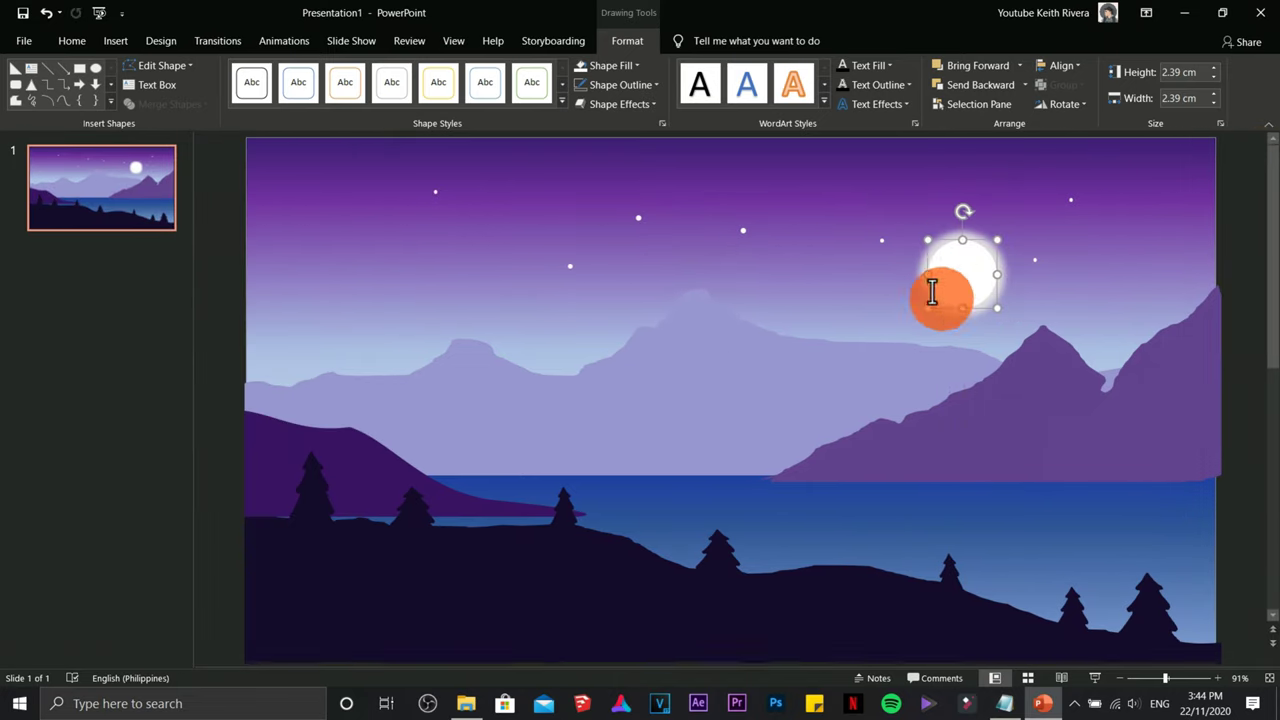
# Apply the Fly In entrance animation to the moon.
pyautogui.click(752, 272)
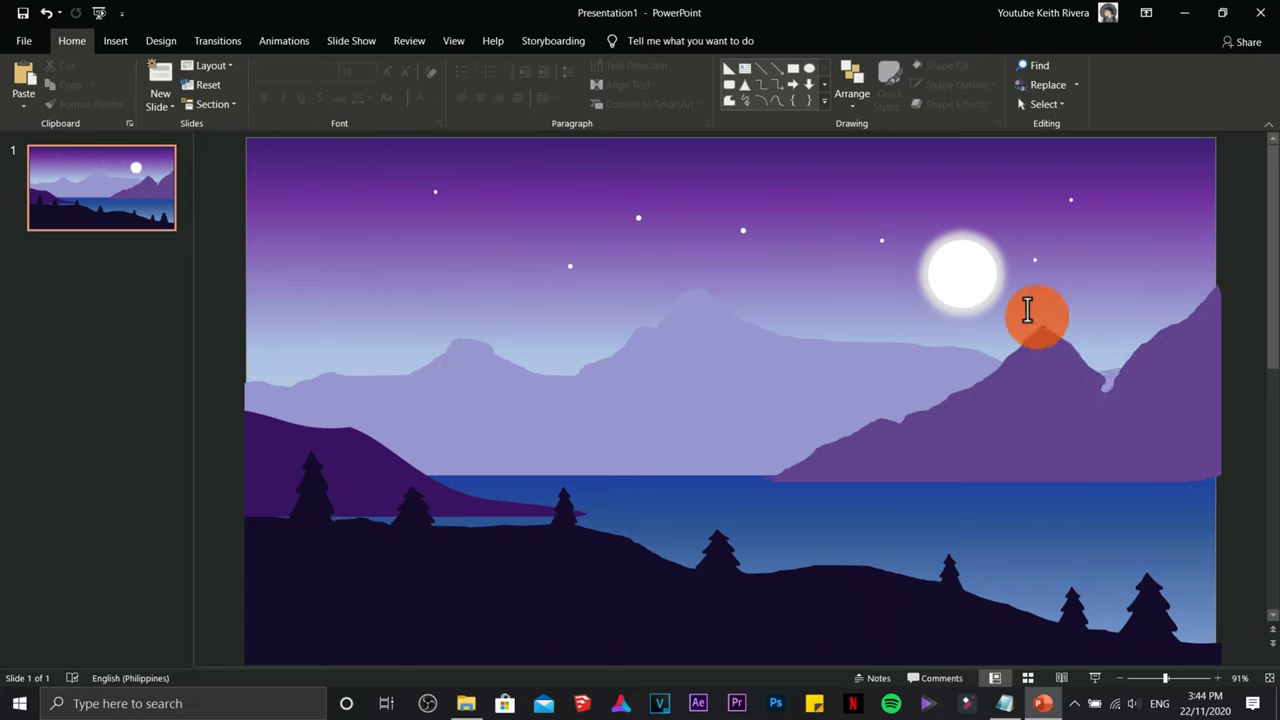
pyautogui.click(959, 262)
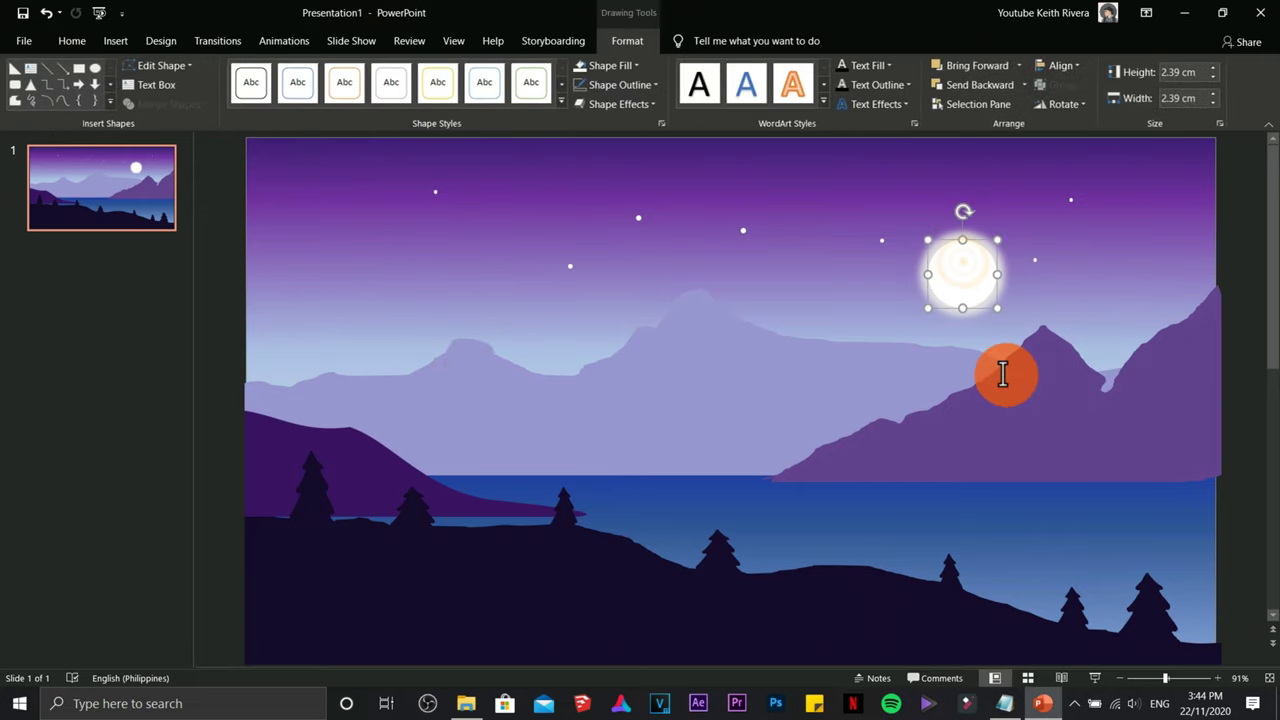
pyautogui.click(265, 40)
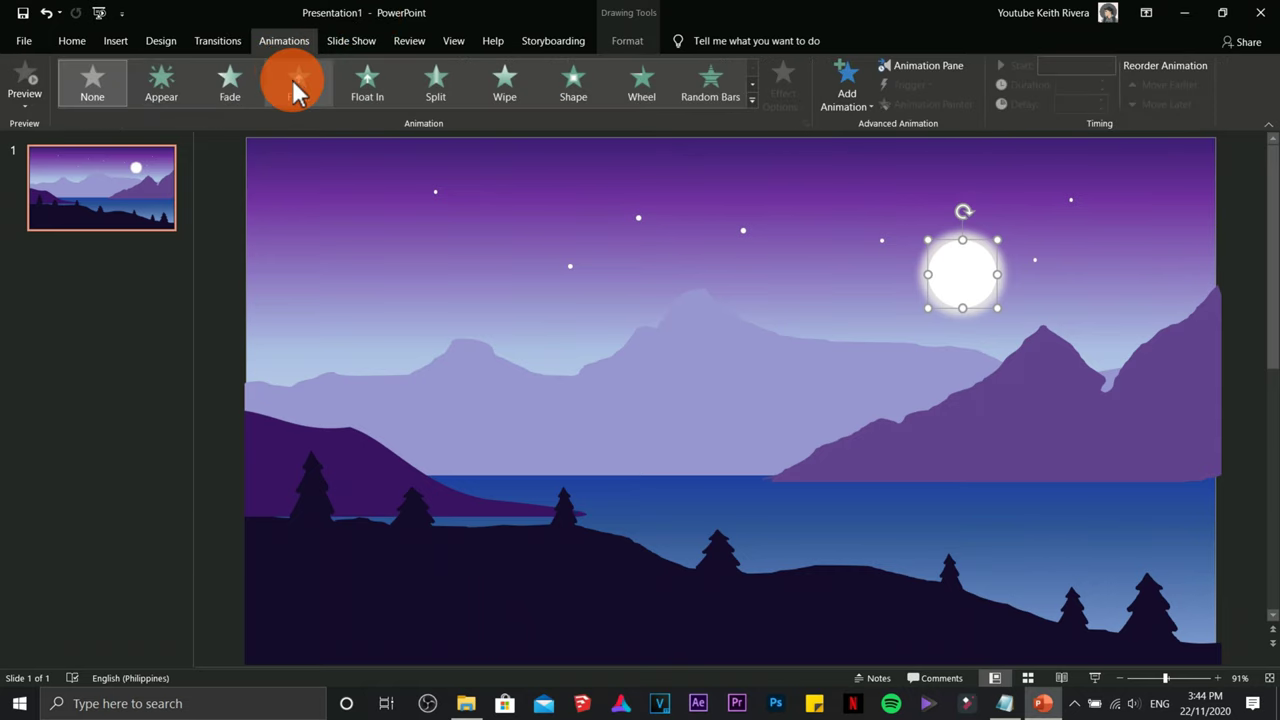
pyautogui.click(292, 79)
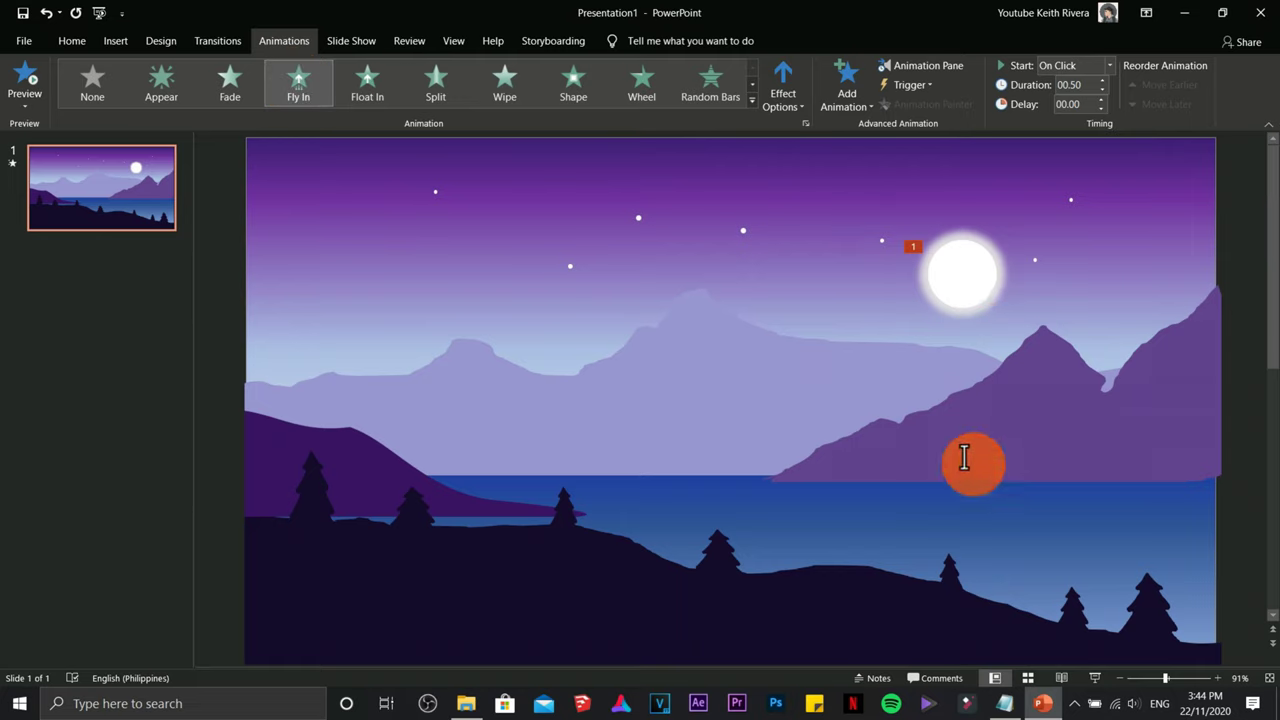
# Send the moon to the back of the scene and preview its animation.
pyautogui.rightClick(951, 282)
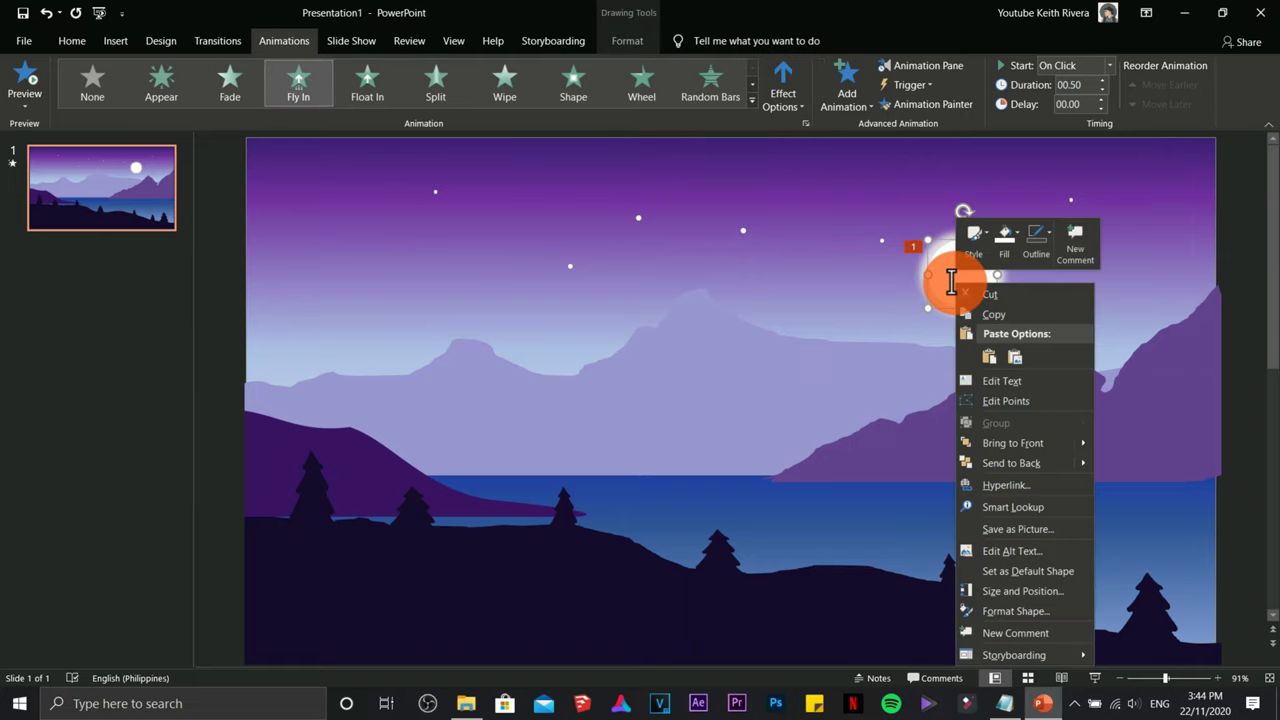
pyautogui.click(982, 462)
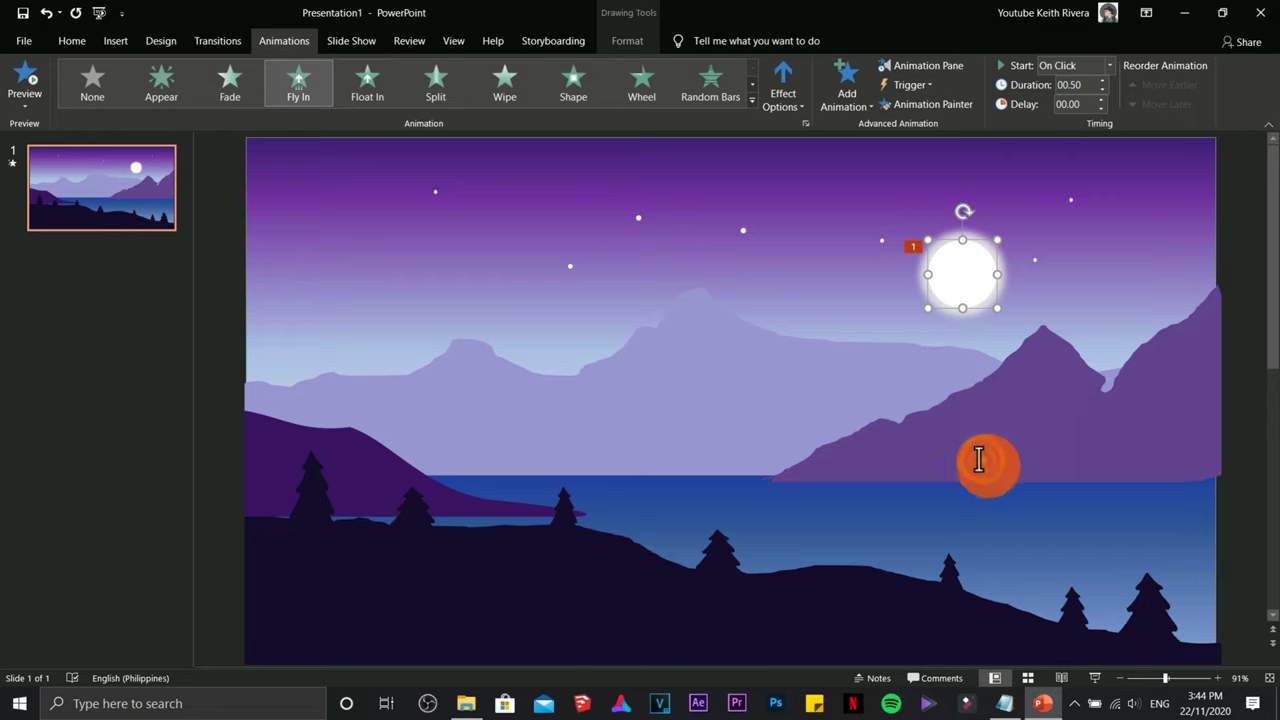
pyautogui.click(30, 88)
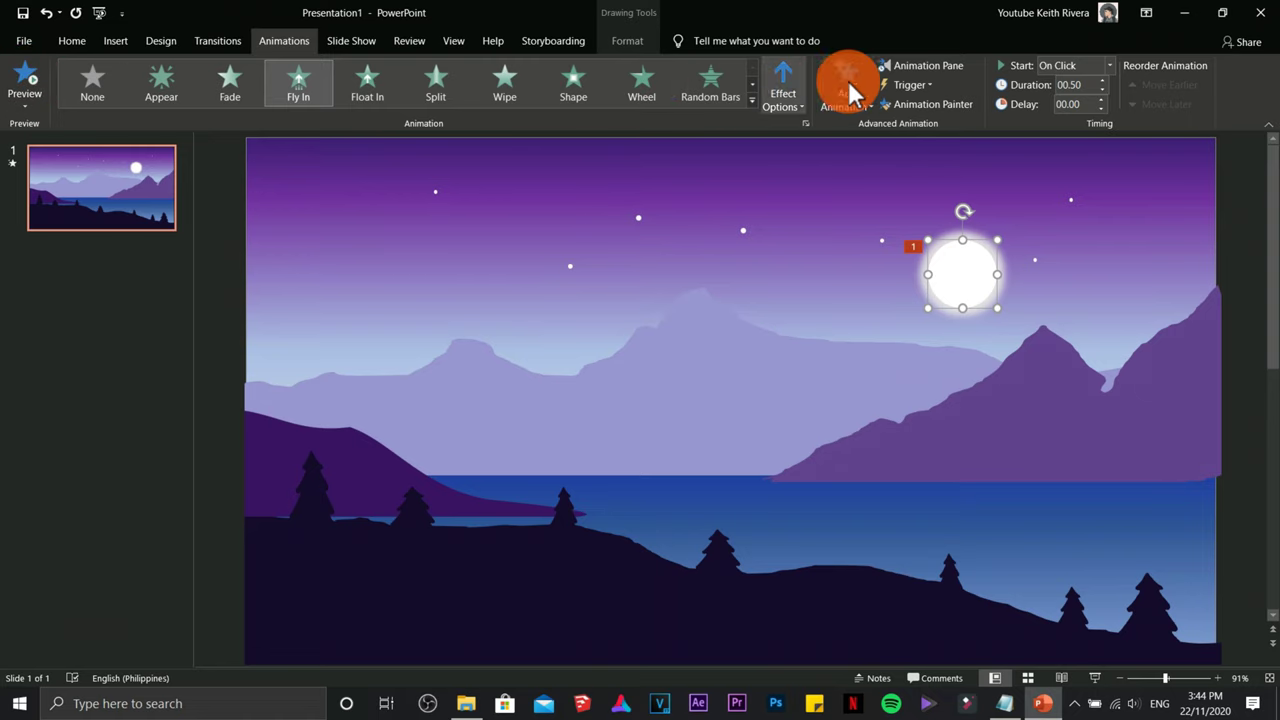
# Lengthen the moon's Fly In animation to 4.20 seconds on the animation timeline and preview it.
pyautogui.click(932, 64)
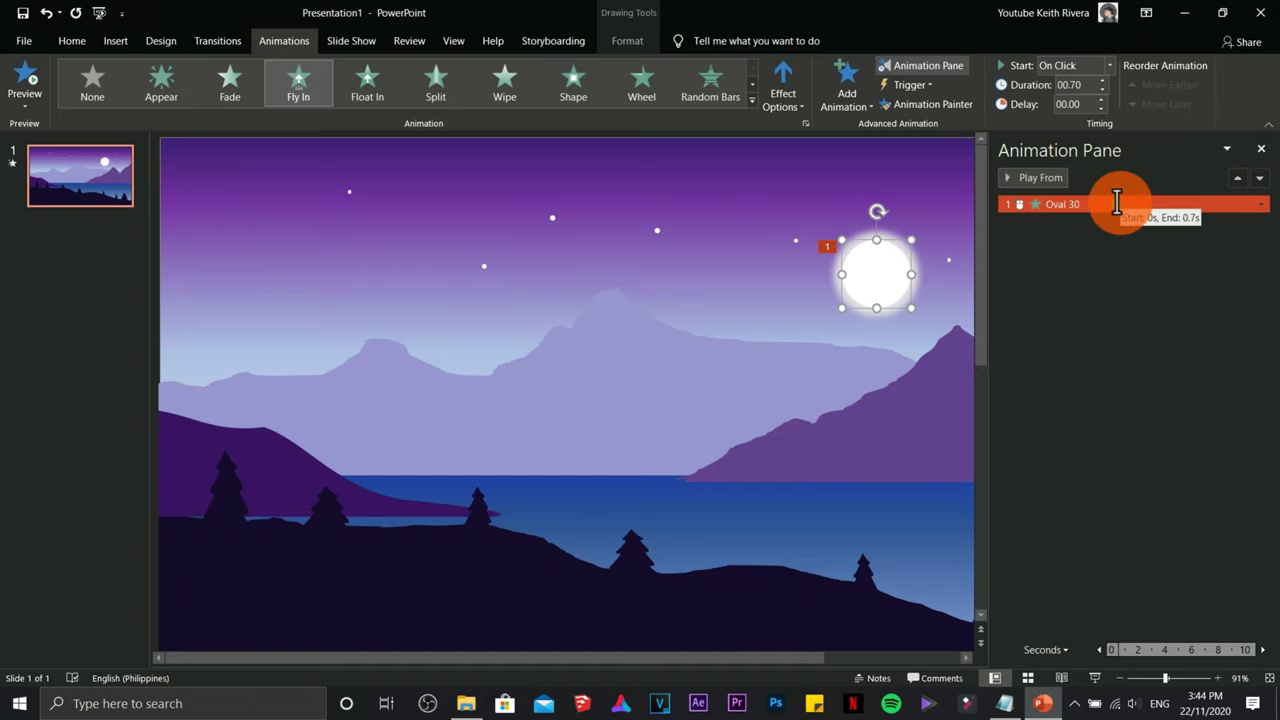
pyautogui.moveTo(1116, 203); pyautogui.dragTo(1164, 205)
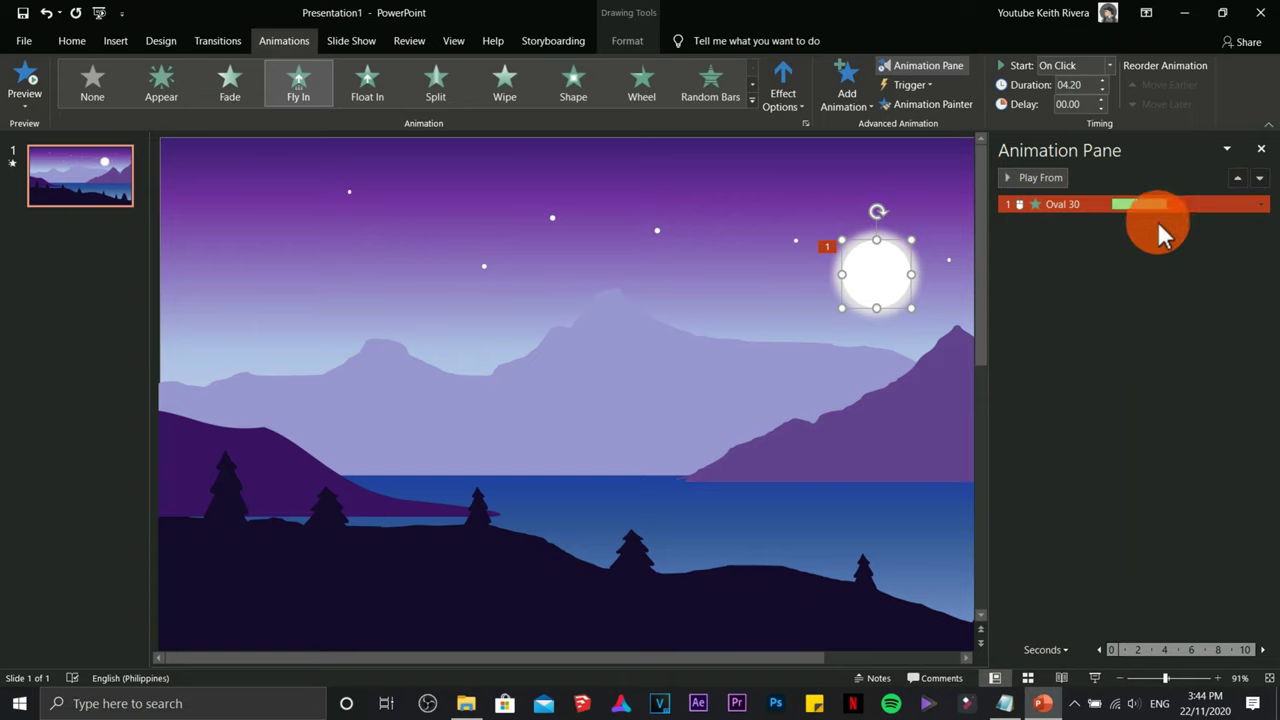
pyautogui.click(25, 82)
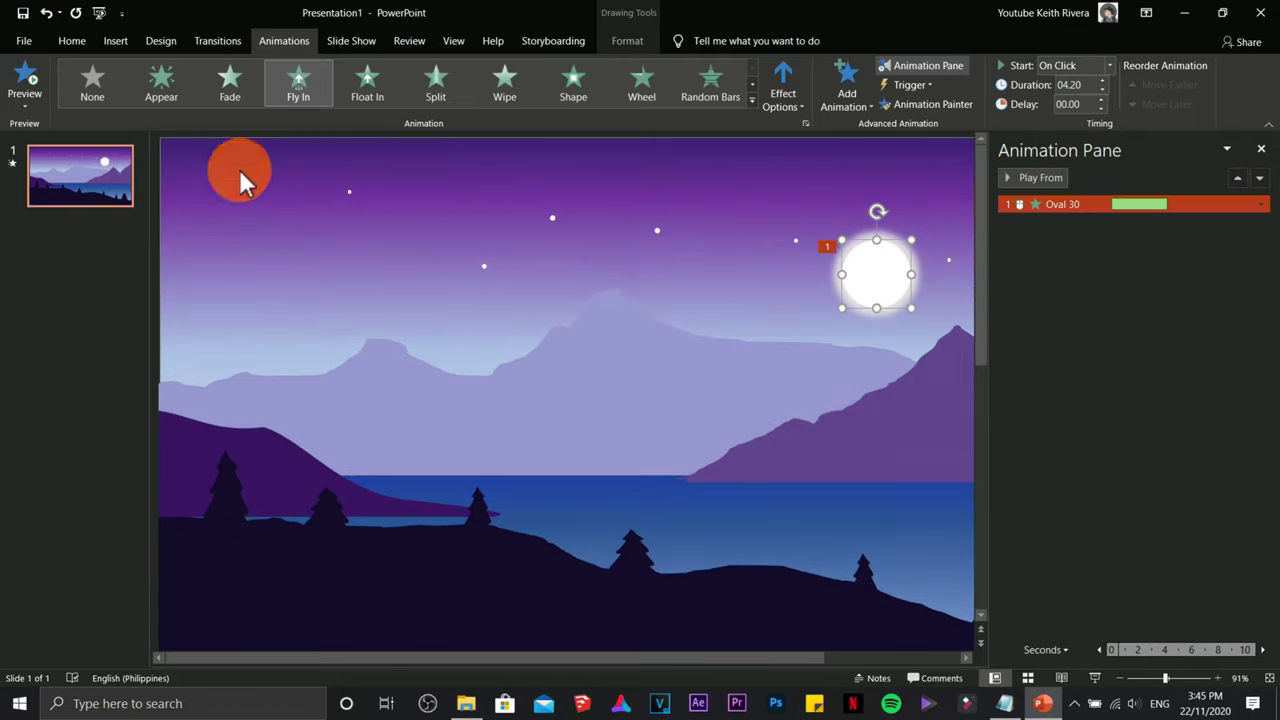
pyautogui.click(306, 255)
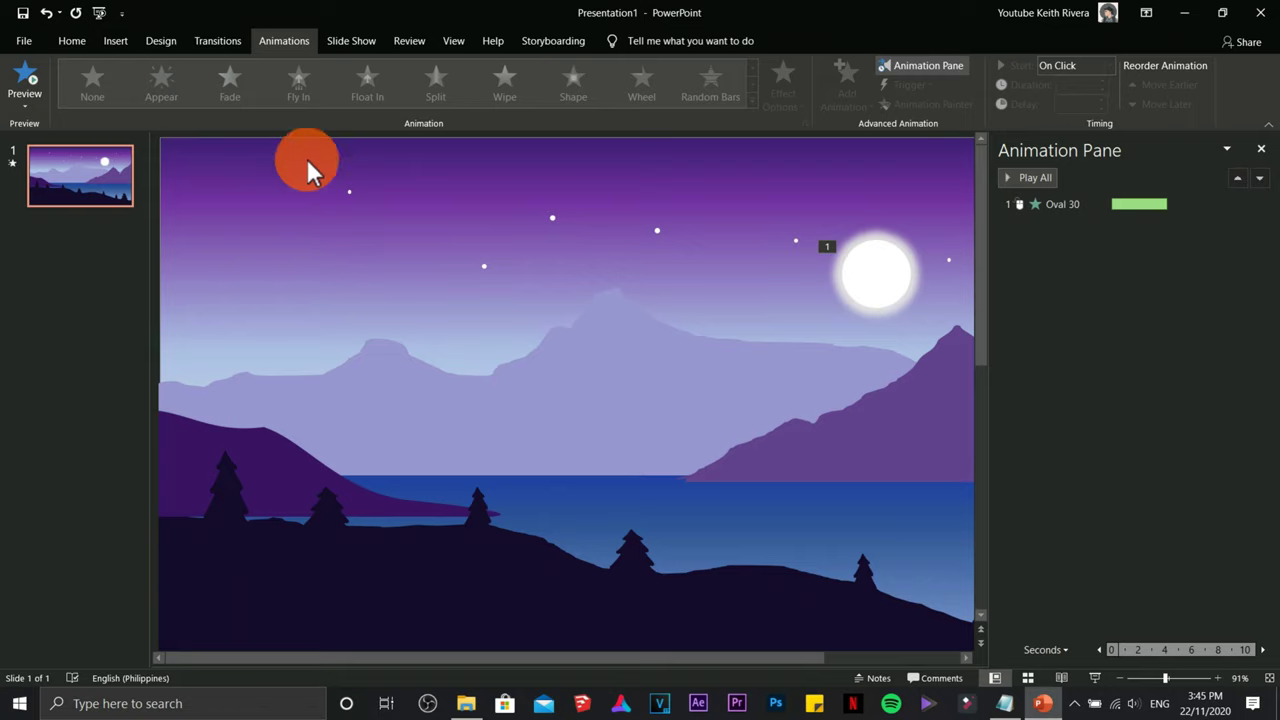
# Play the slide show from the beginning to view the finished scene and the moon's animation.
pyautogui.click(354, 42)
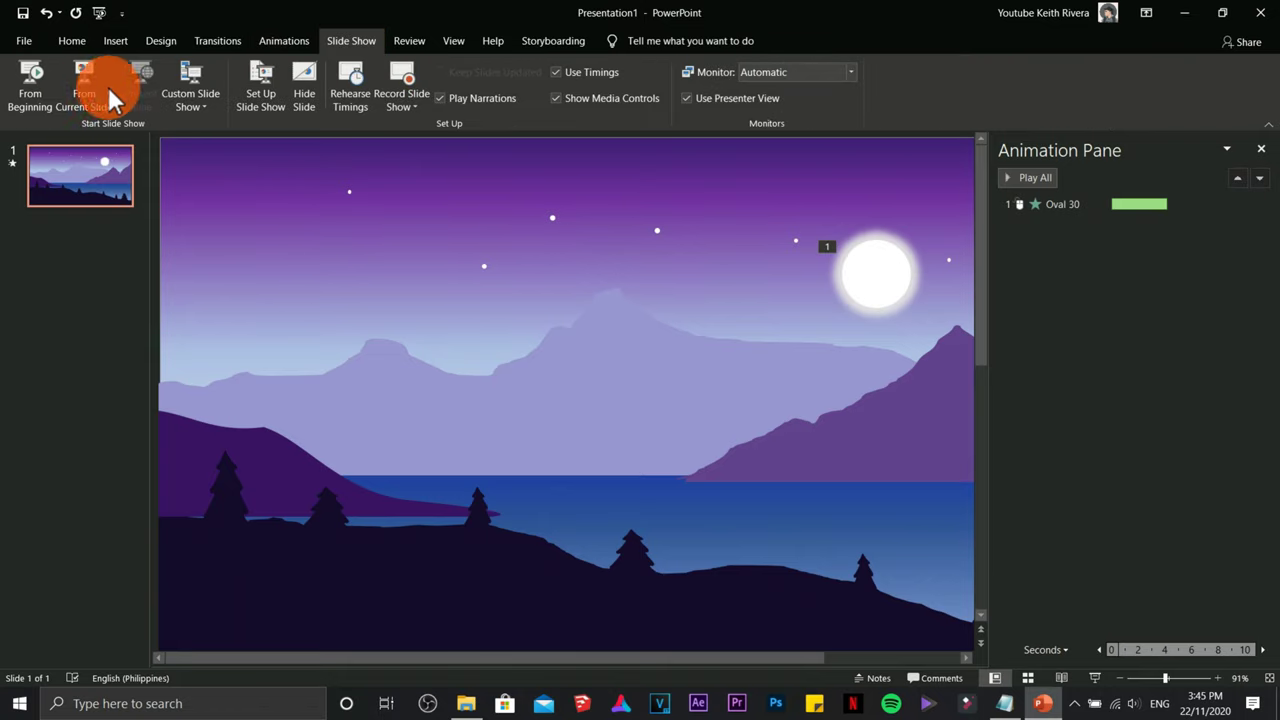
pyautogui.click(35, 95)
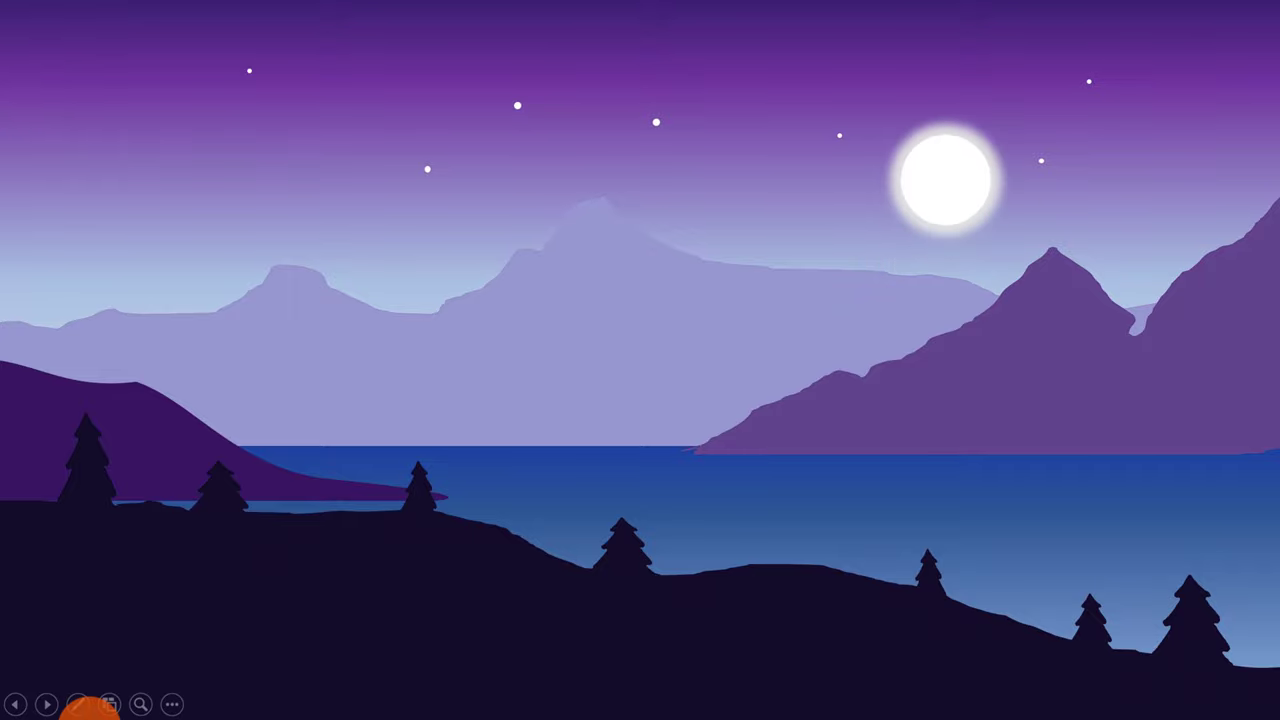
pyautogui.click(477, 250)
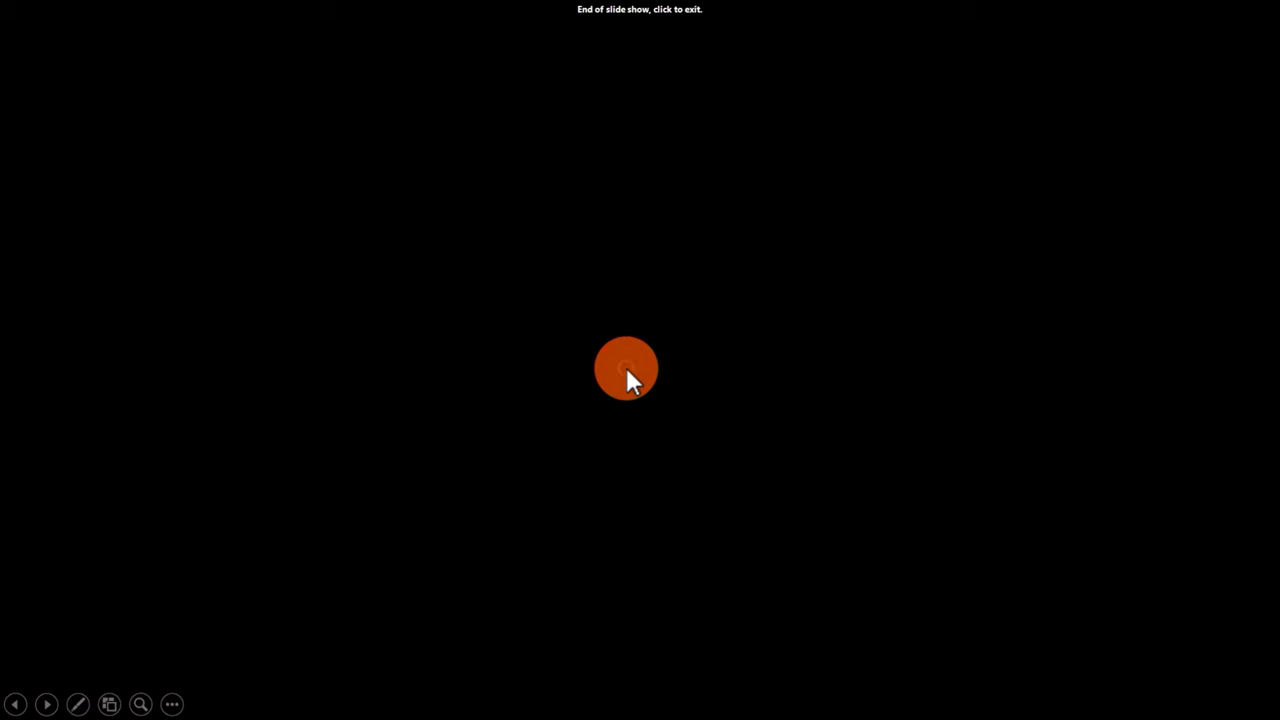
# Set the moon's Fly In animation to start After Previous and replay the slide show from the beginning.
pyautogui.click(626, 368)
pyautogui.click(878, 276)
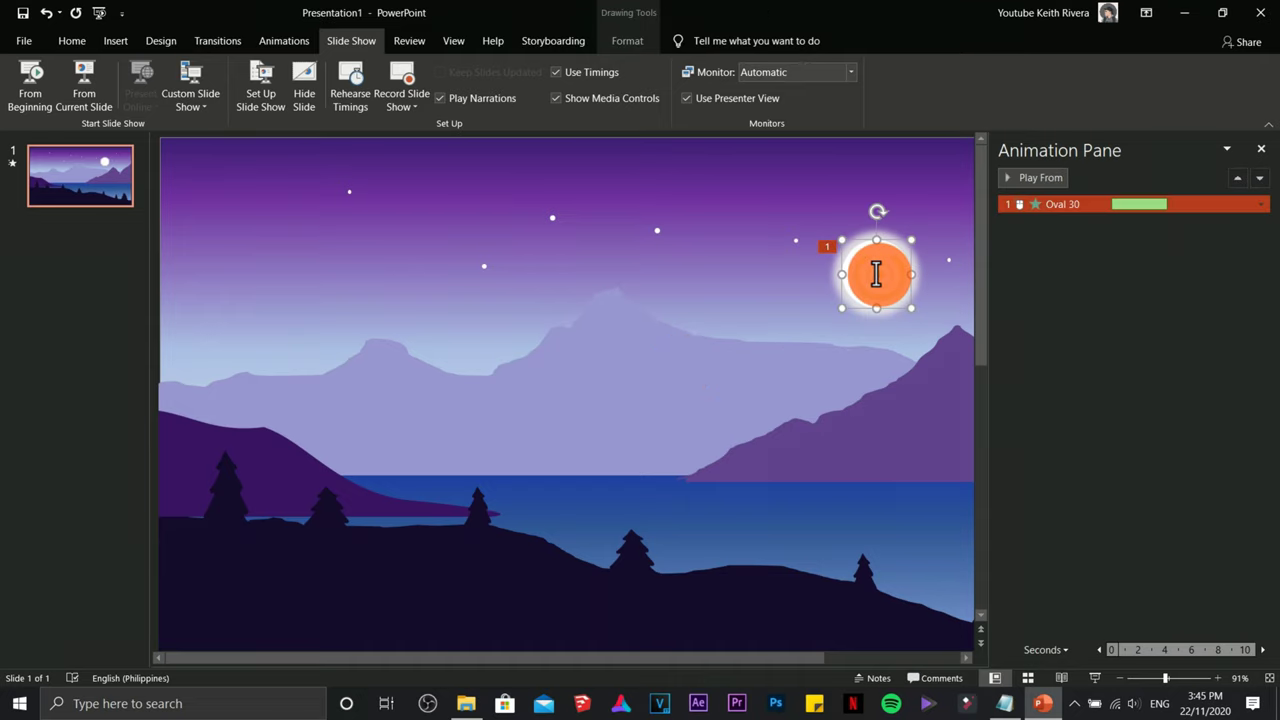
pyautogui.click(1260, 204)
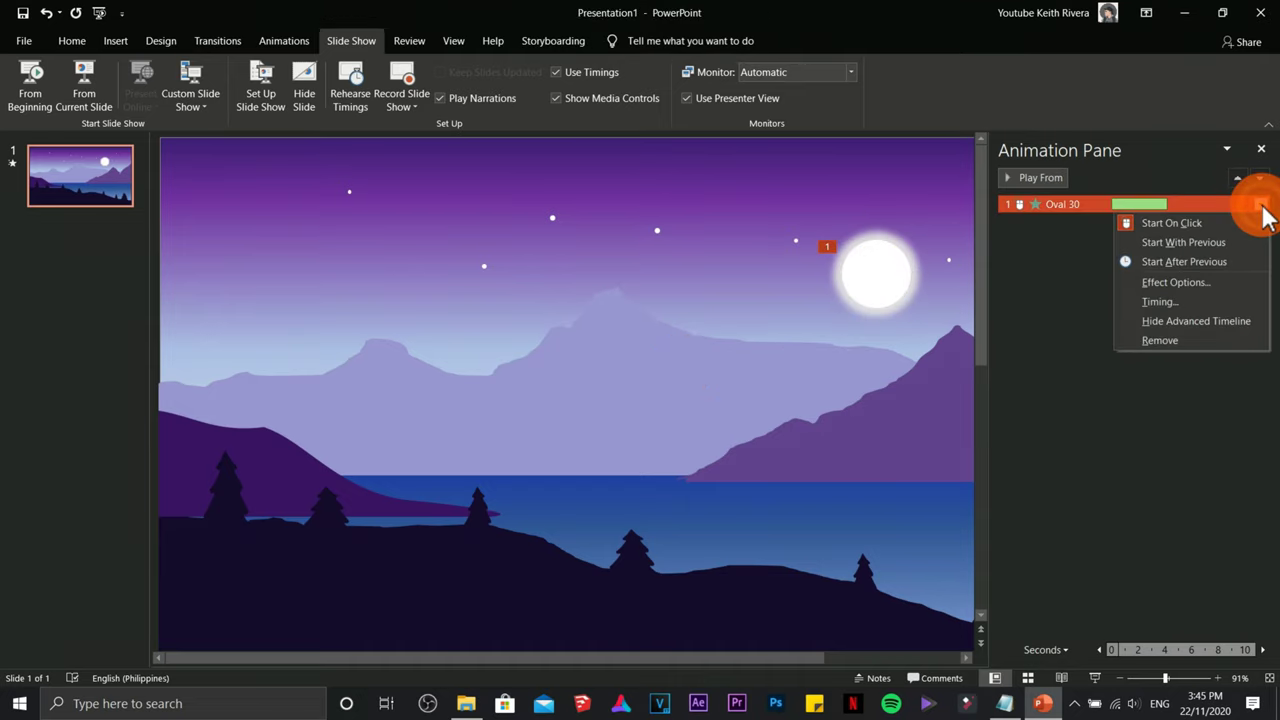
pyautogui.click(1200, 284)
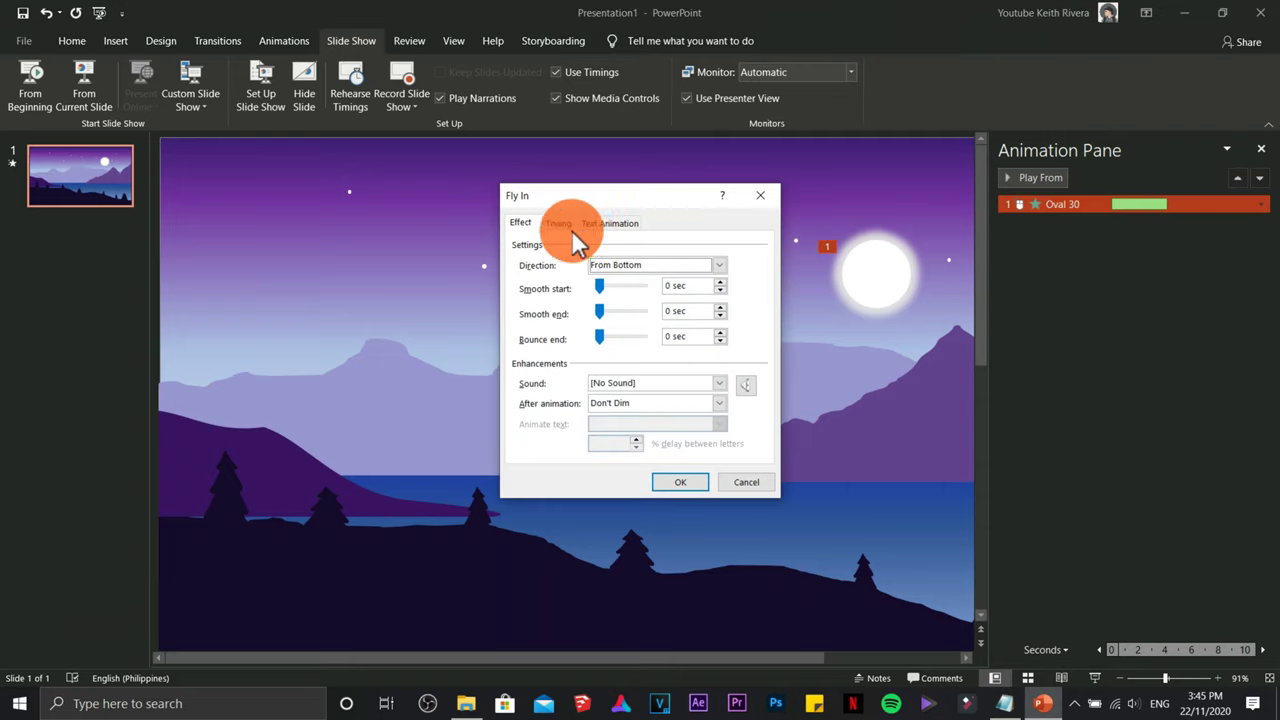
pyautogui.click(562, 224)
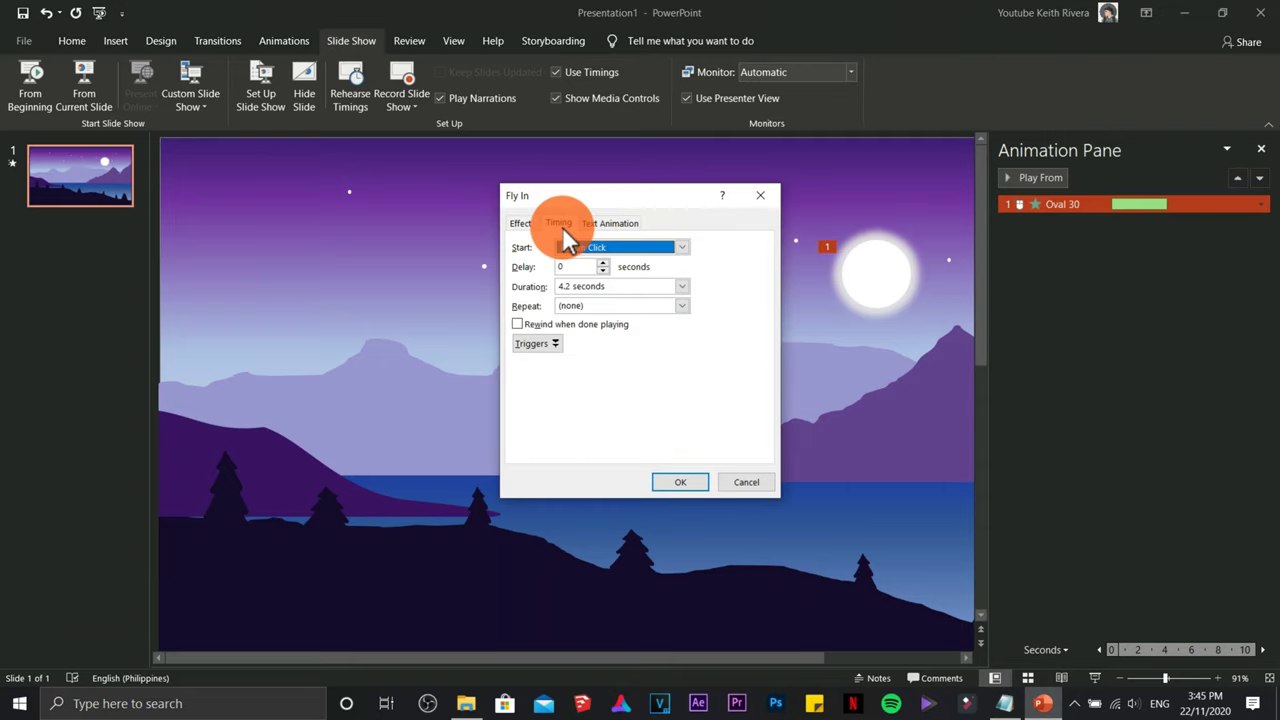
pyautogui.click(587, 246)
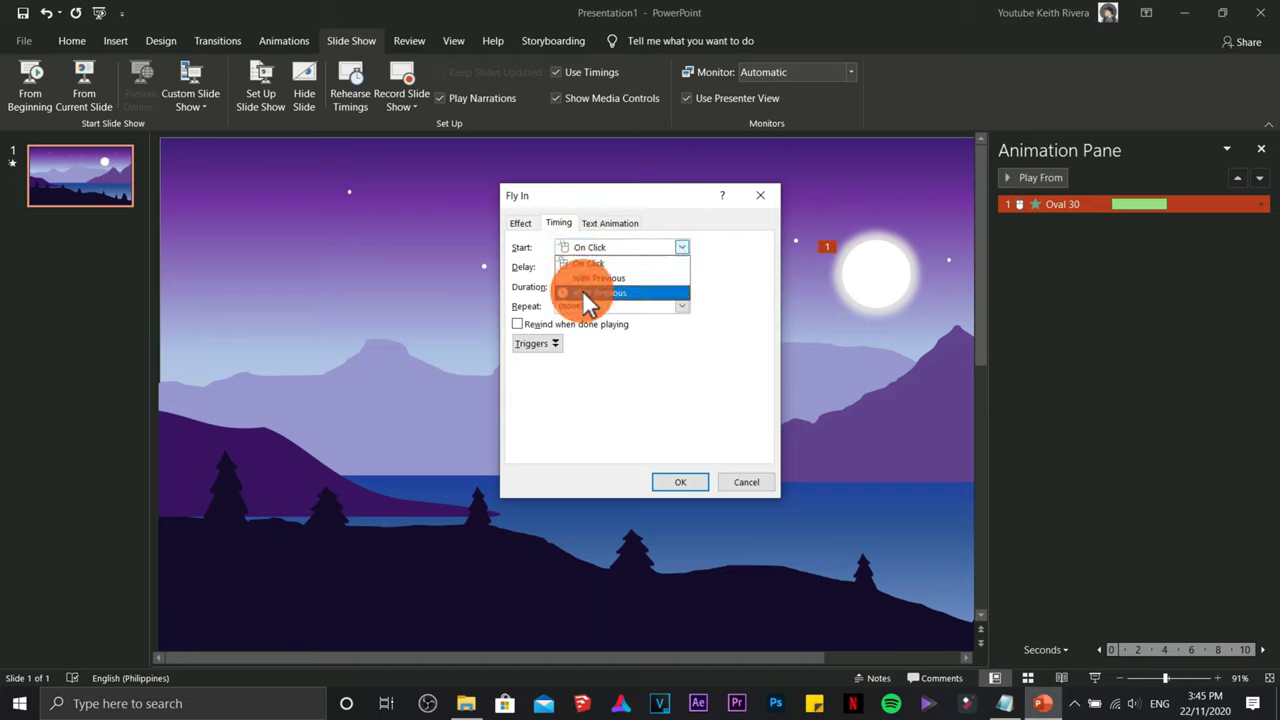
pyautogui.click(582, 291)
pyautogui.click(690, 478)
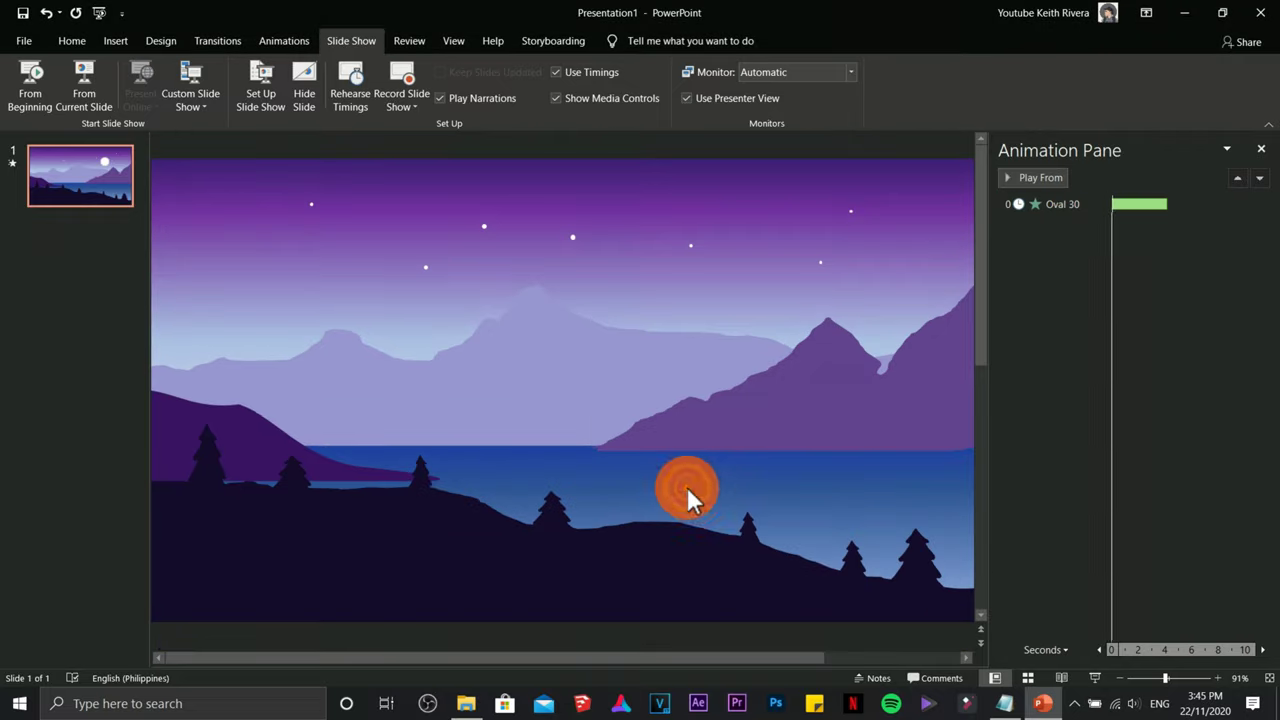
pyautogui.click(25, 90)
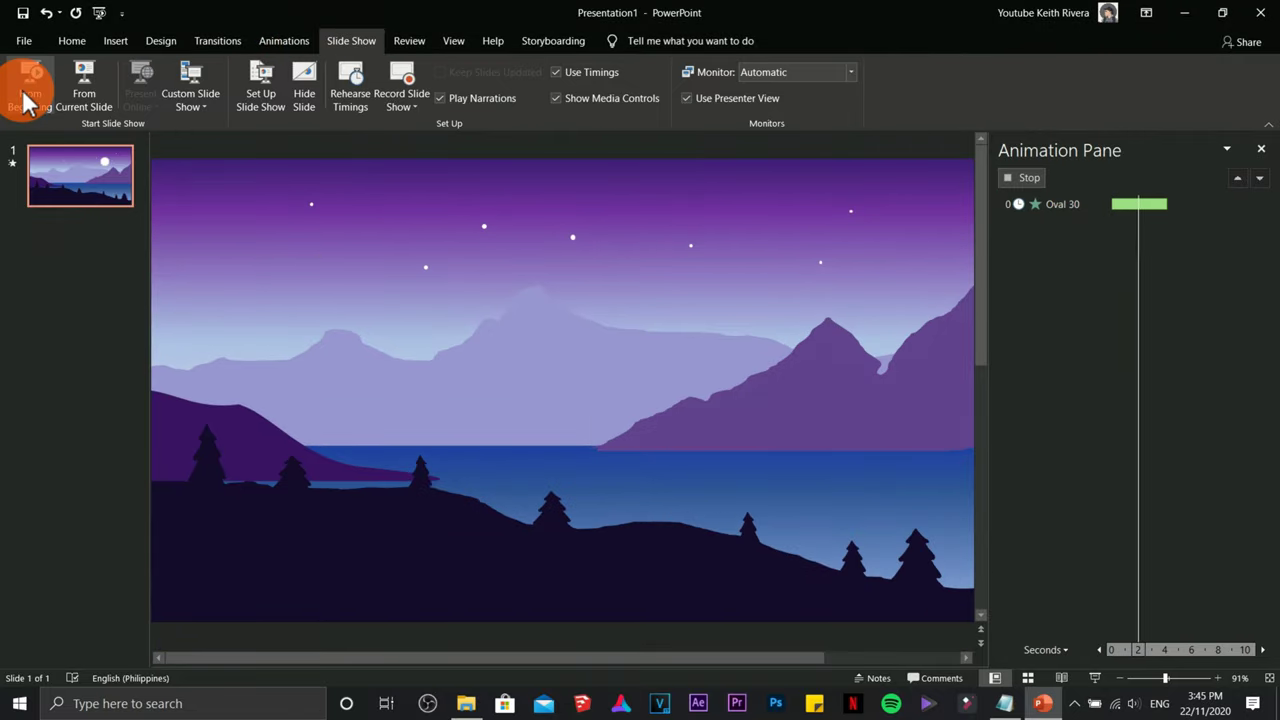